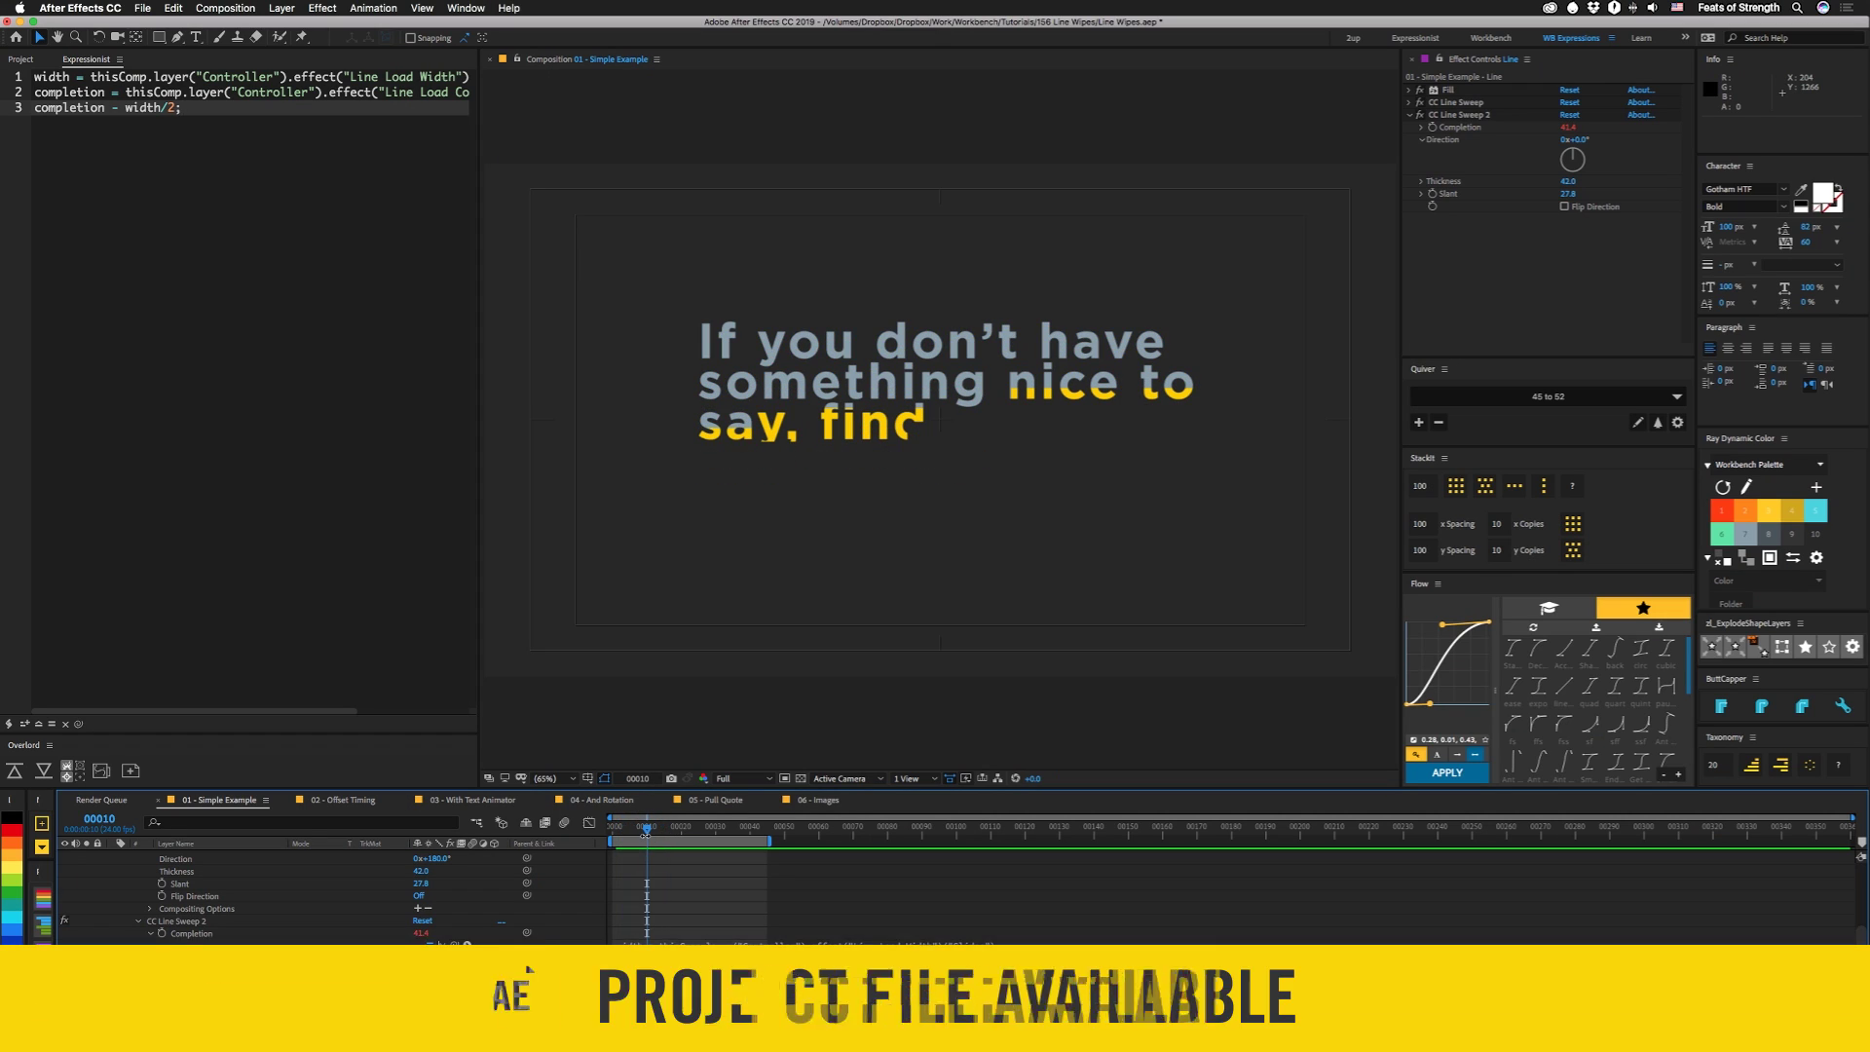
pyautogui.scroll(5, 153, 925)
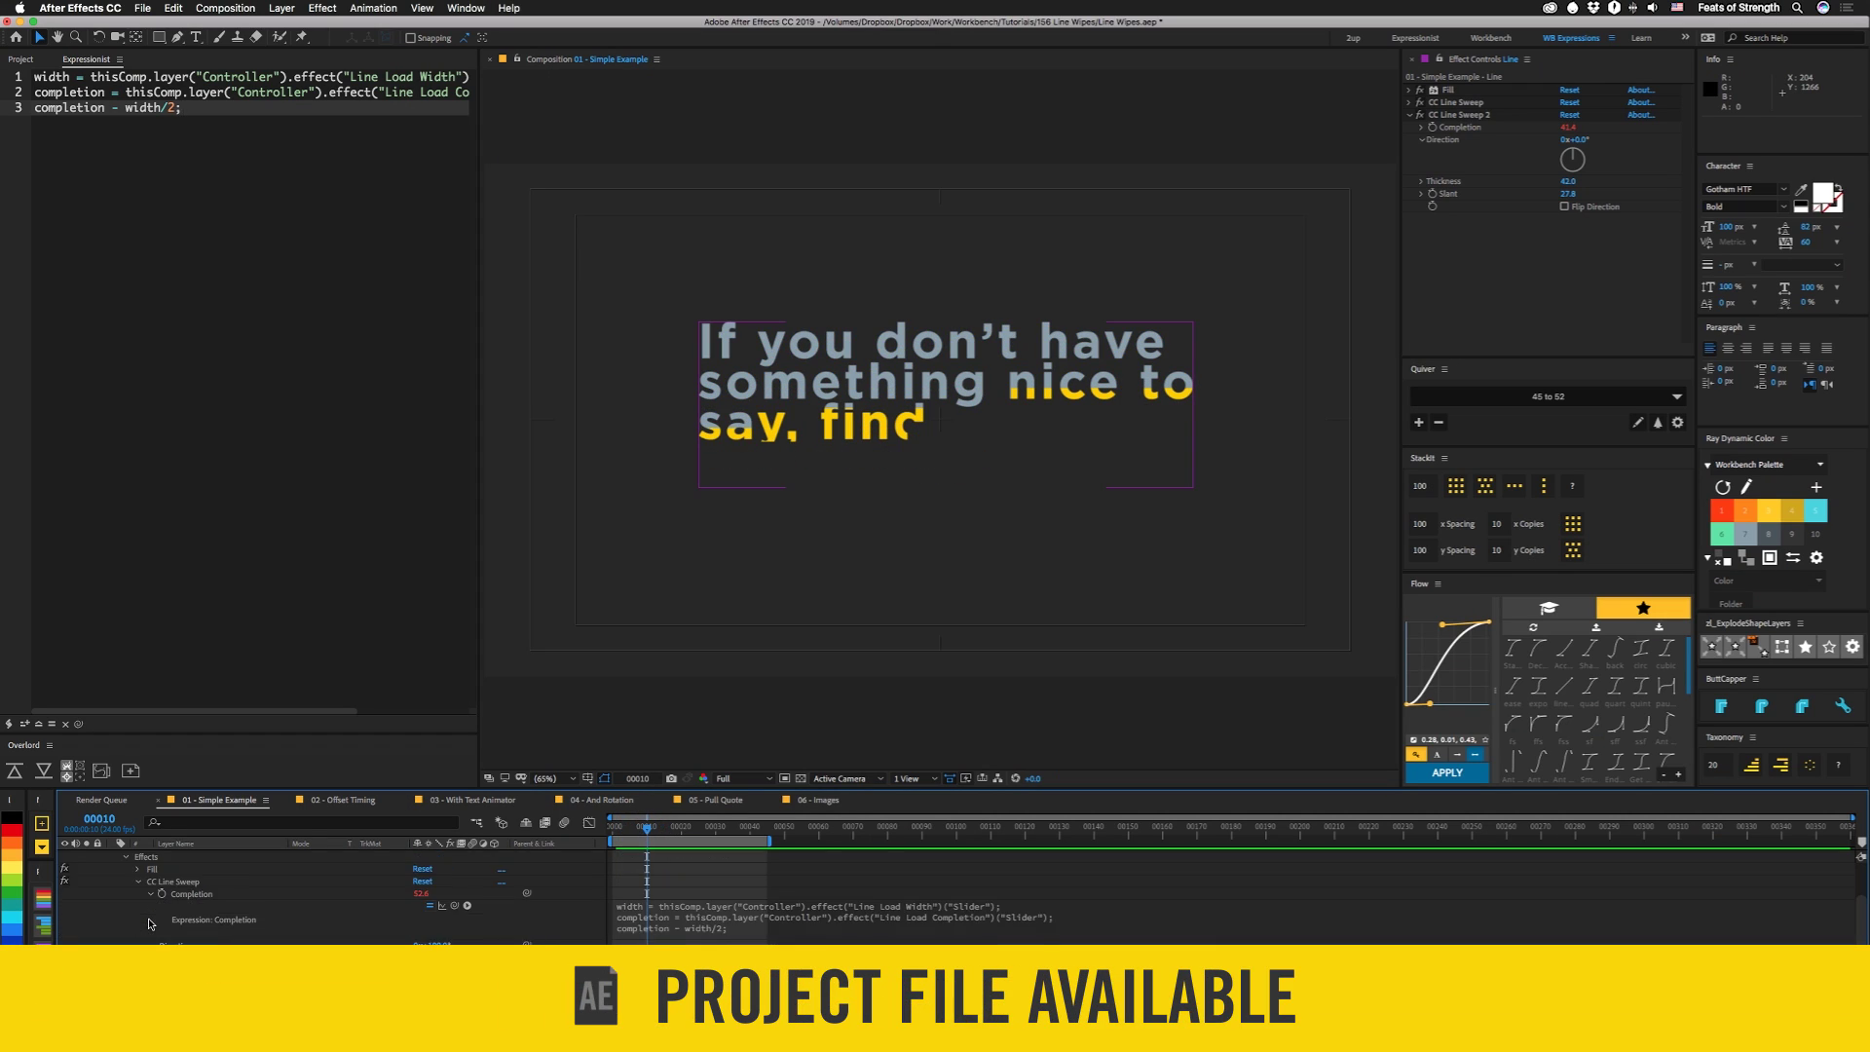
pyautogui.click(180, 868)
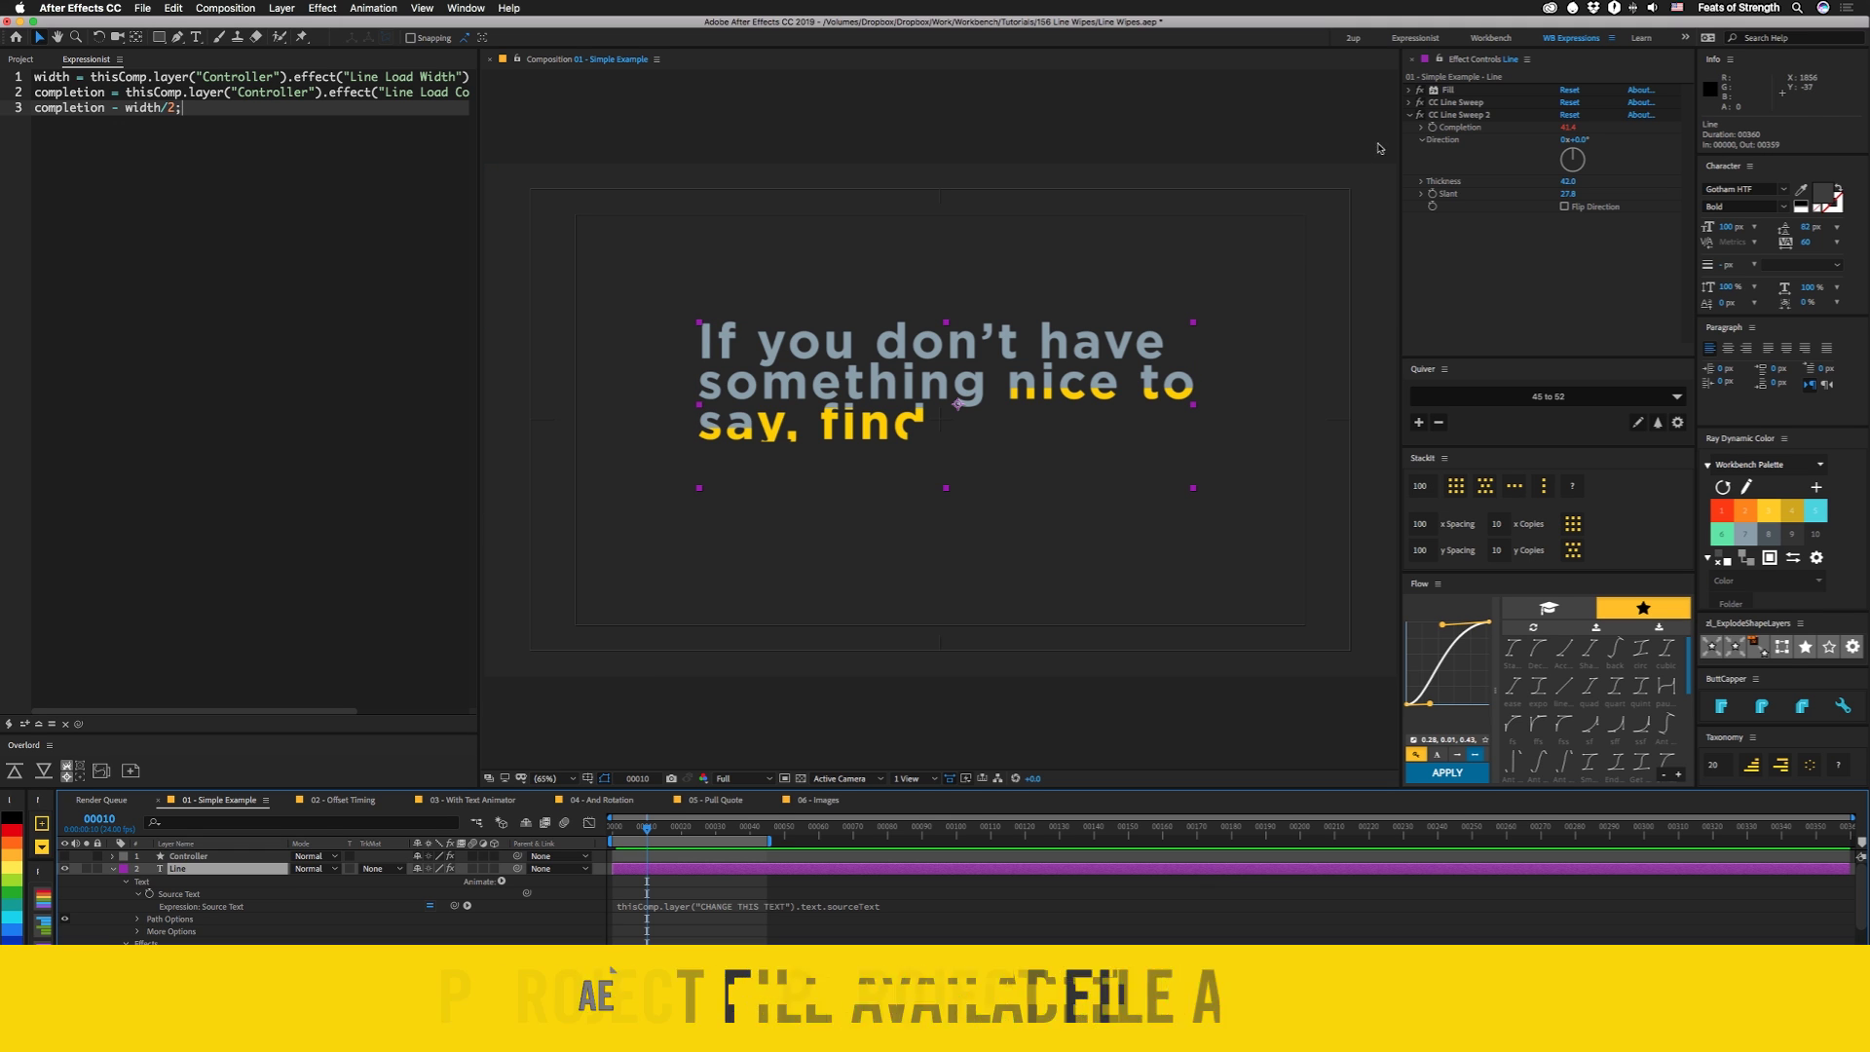
pyautogui.click(1466, 120)
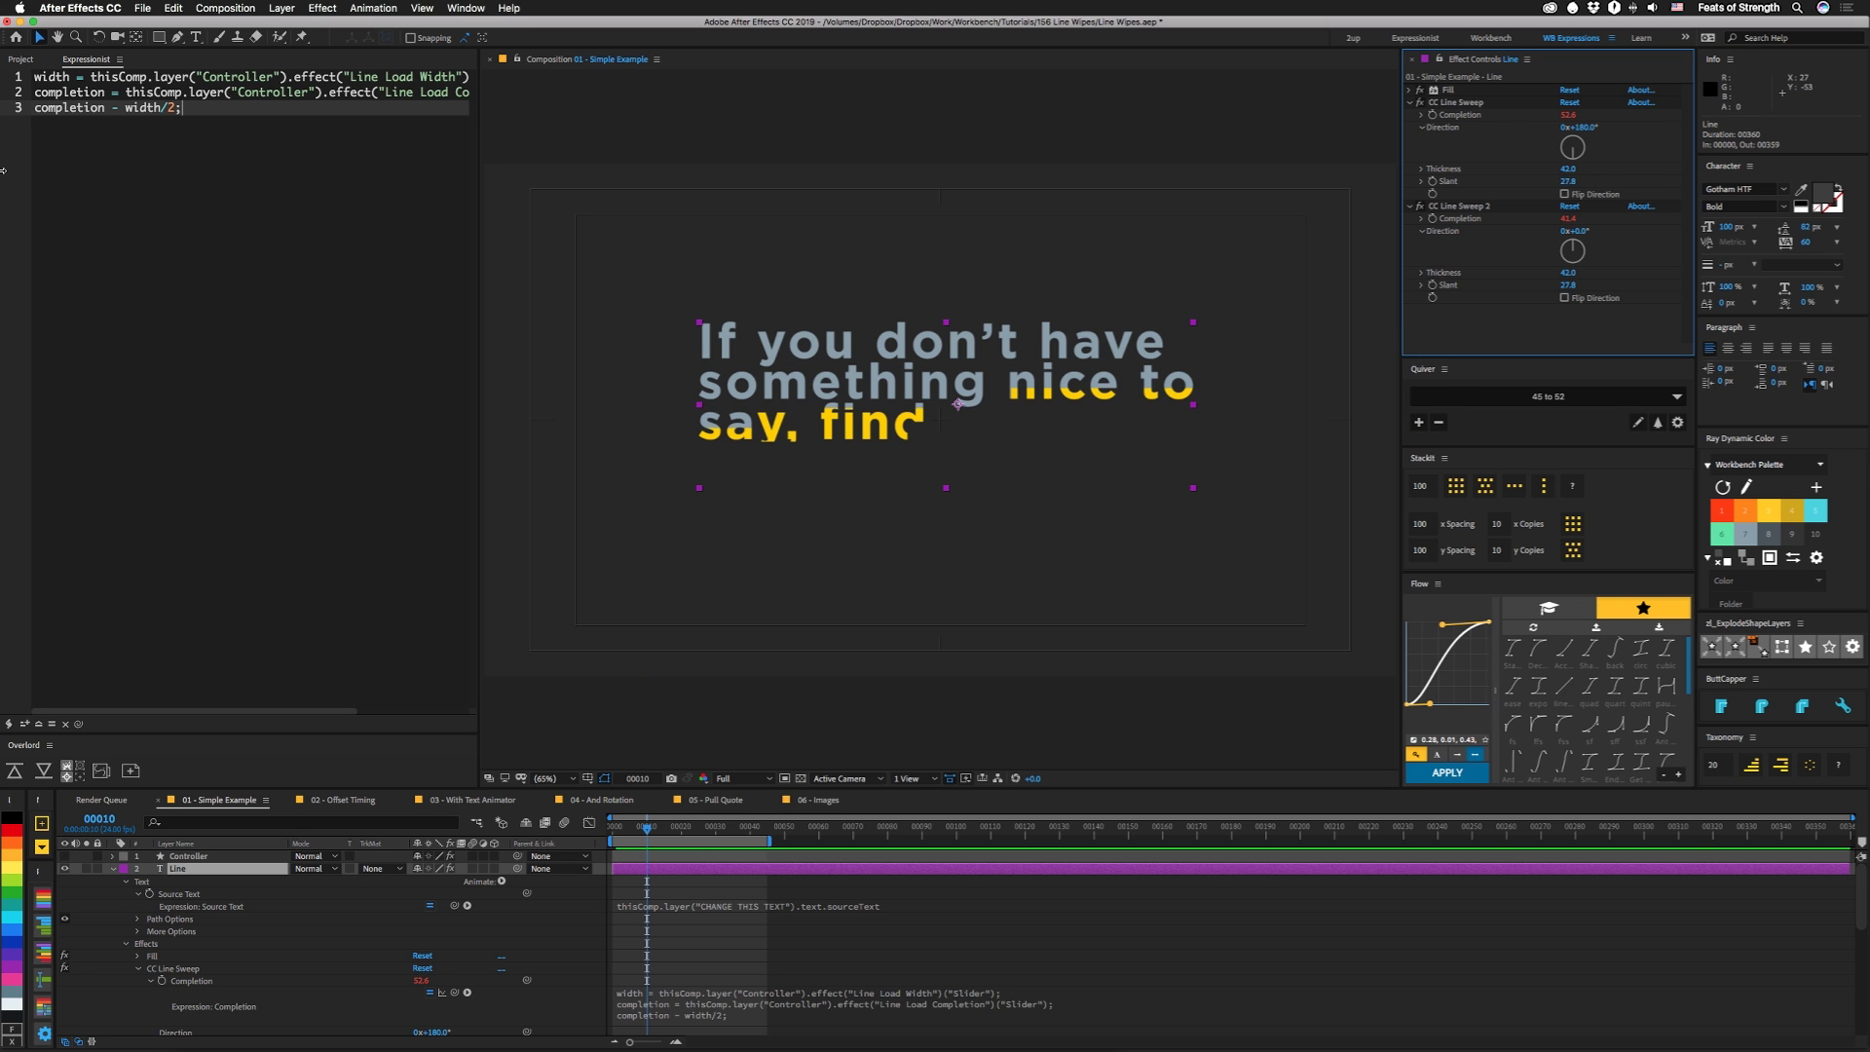
pyautogui.click(192, 856)
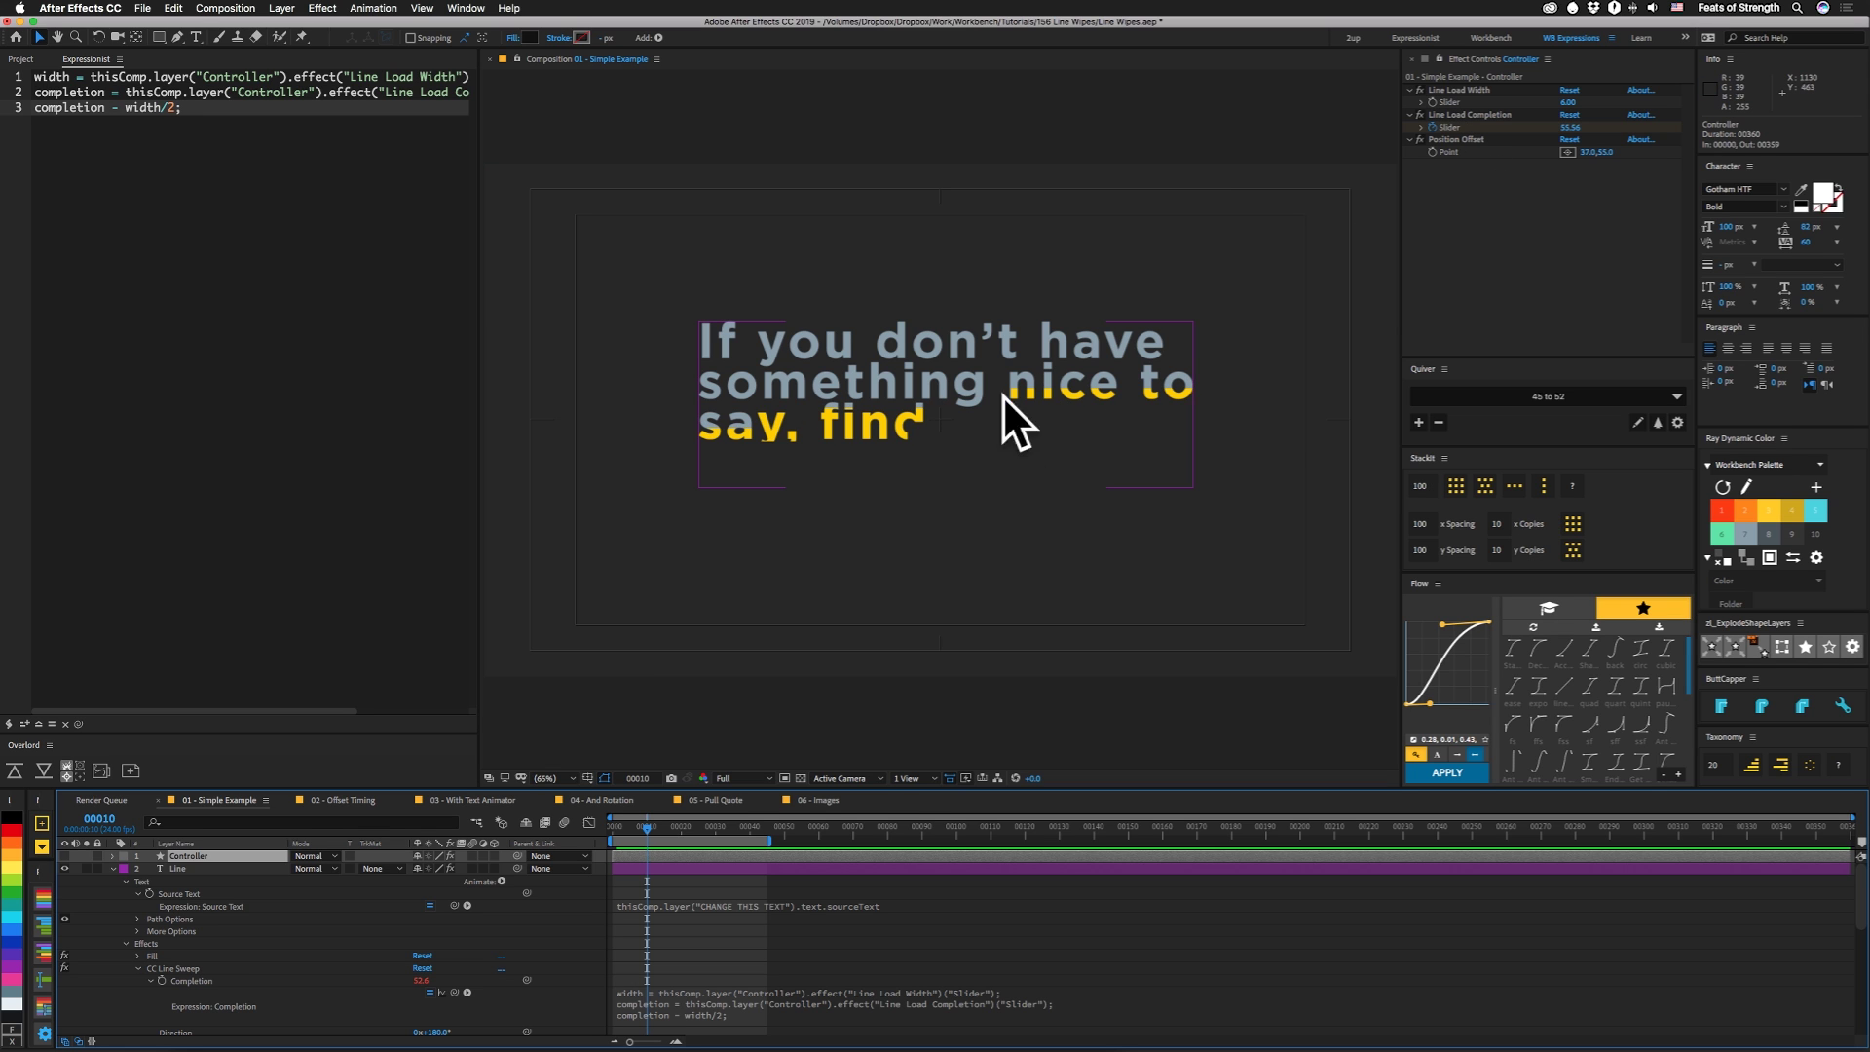
pyautogui.click(1011, 431)
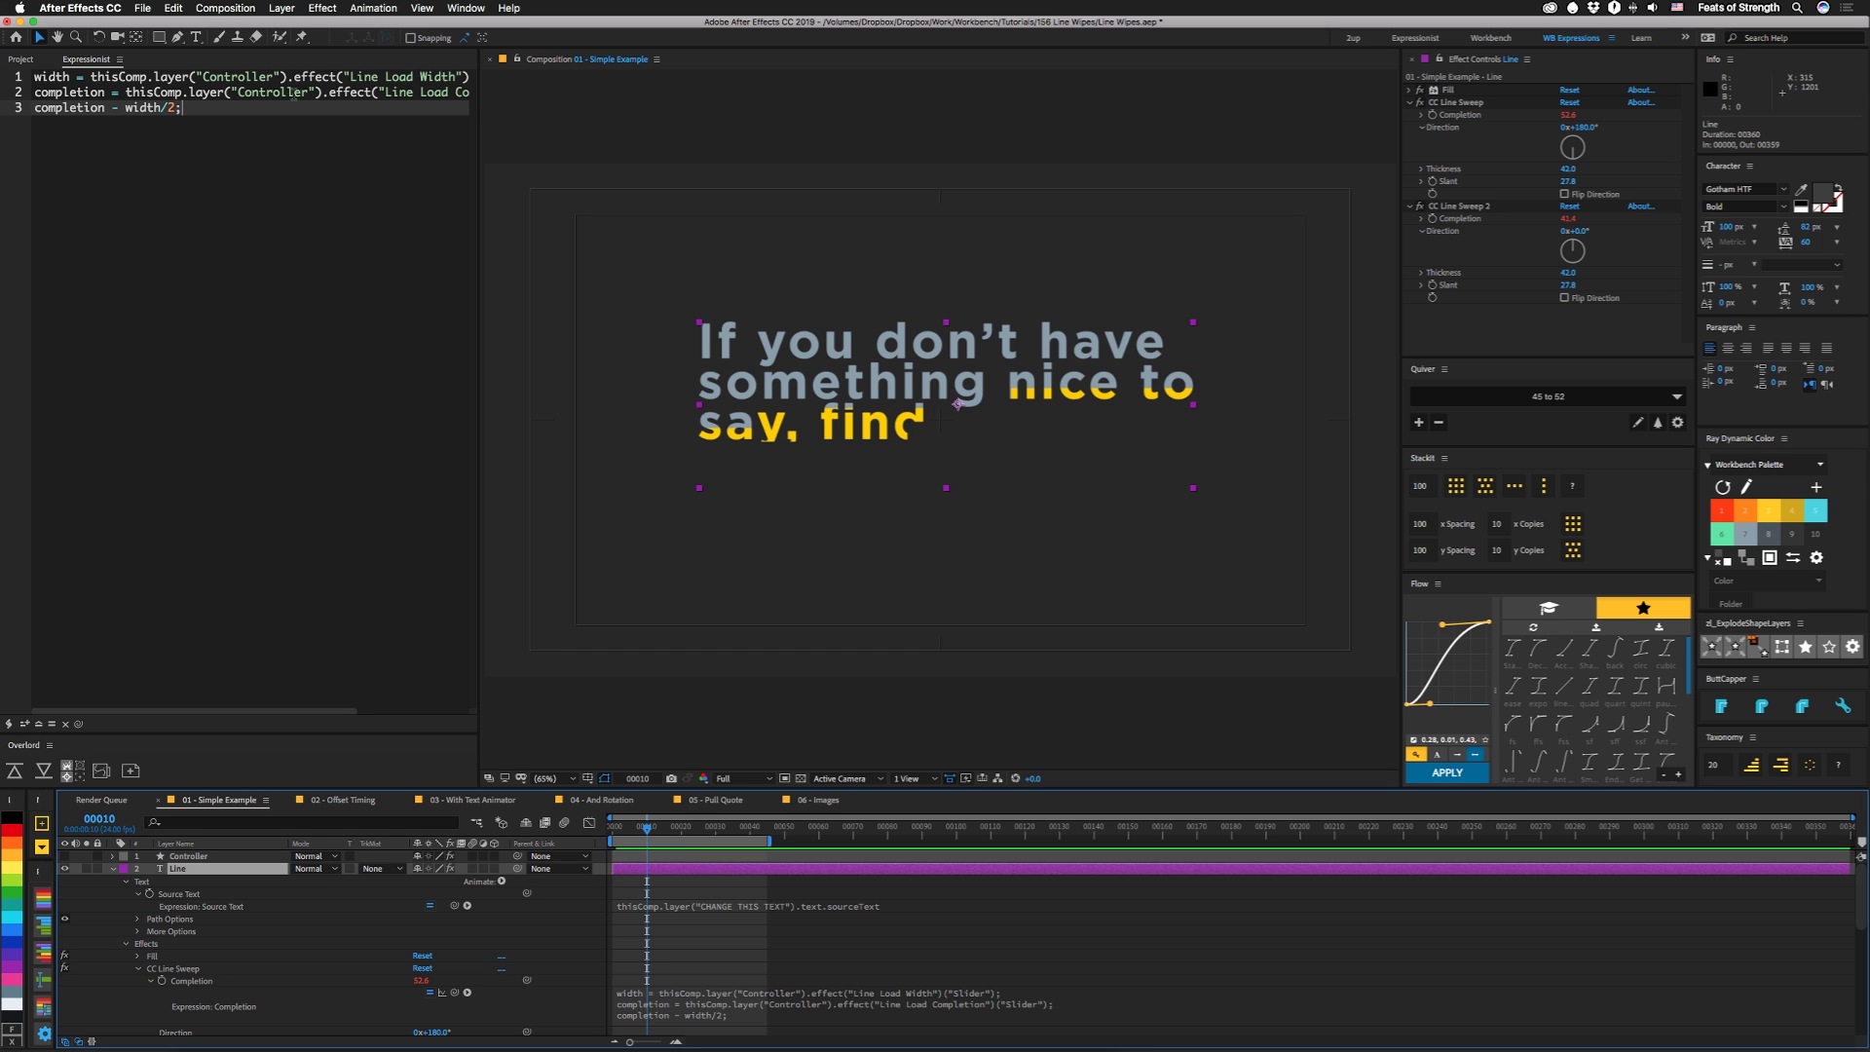
pyautogui.hscroll(10, 421, 94)
pyautogui.hscroll(-10, 384, 93)
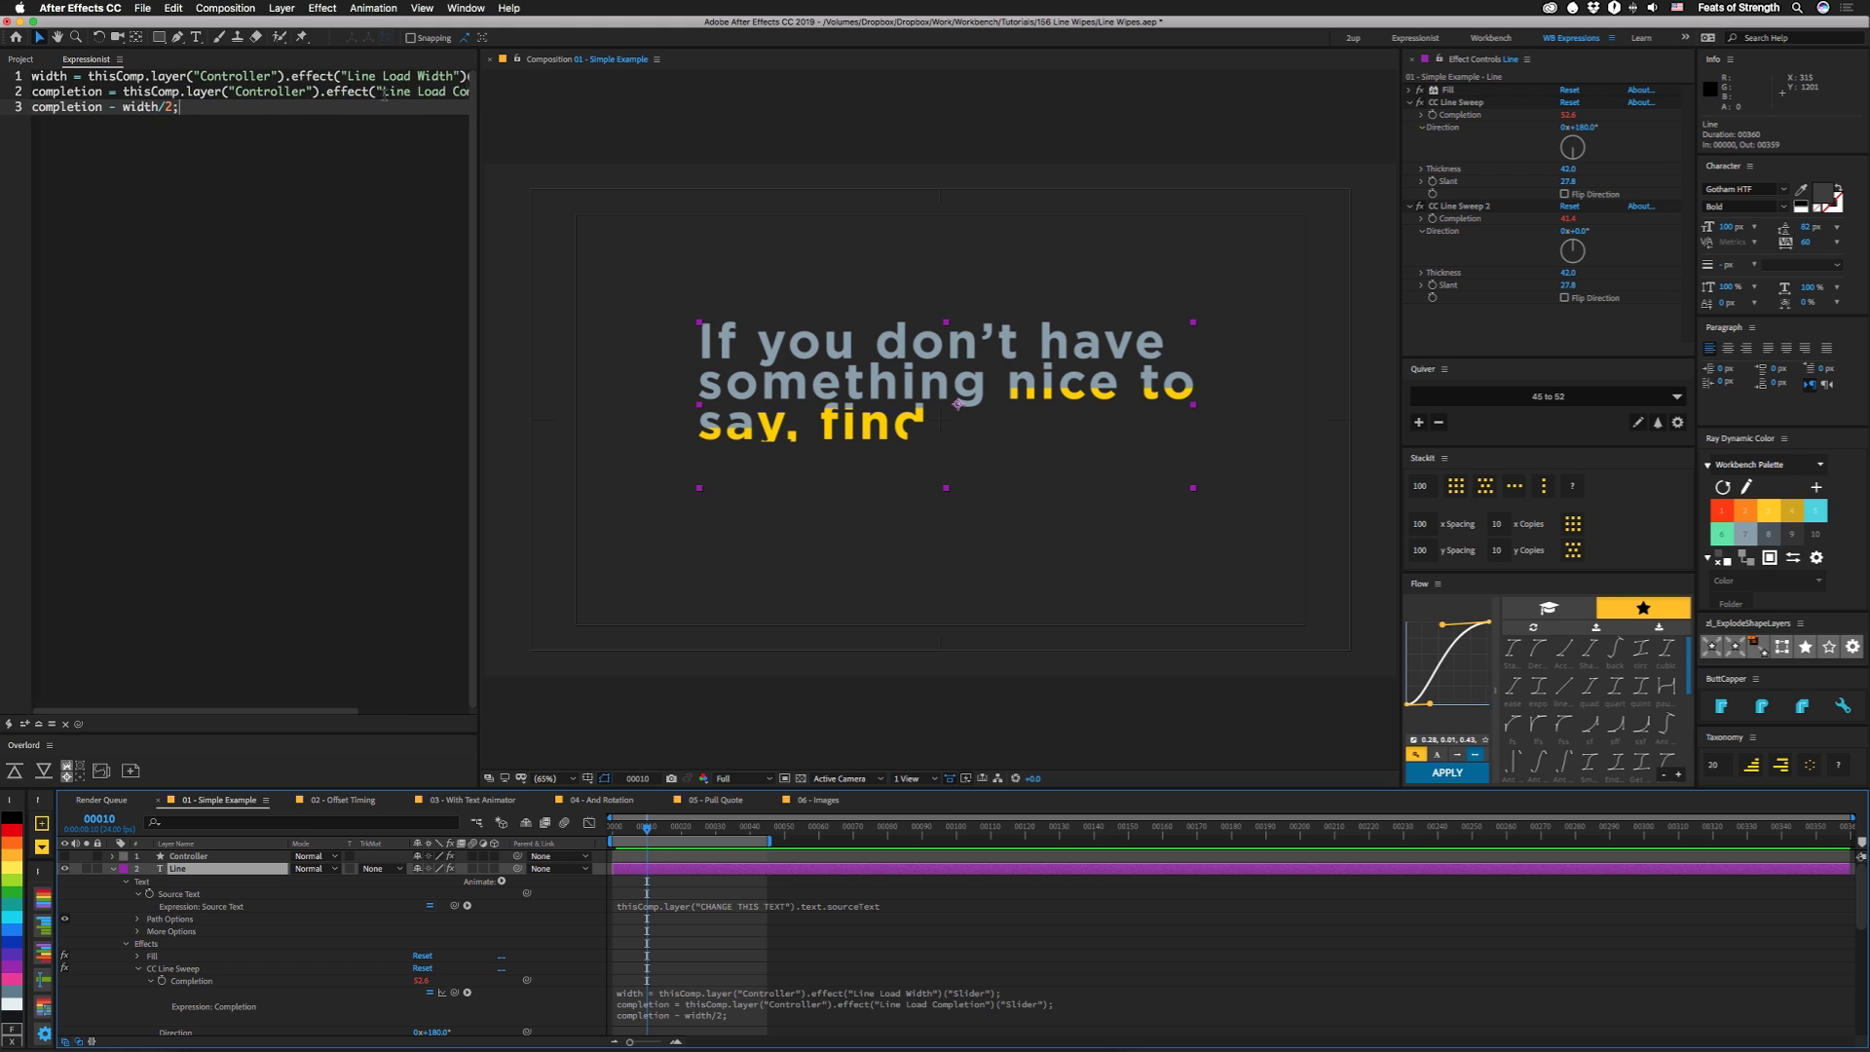
pyautogui.hscroll(-1, 384, 93)
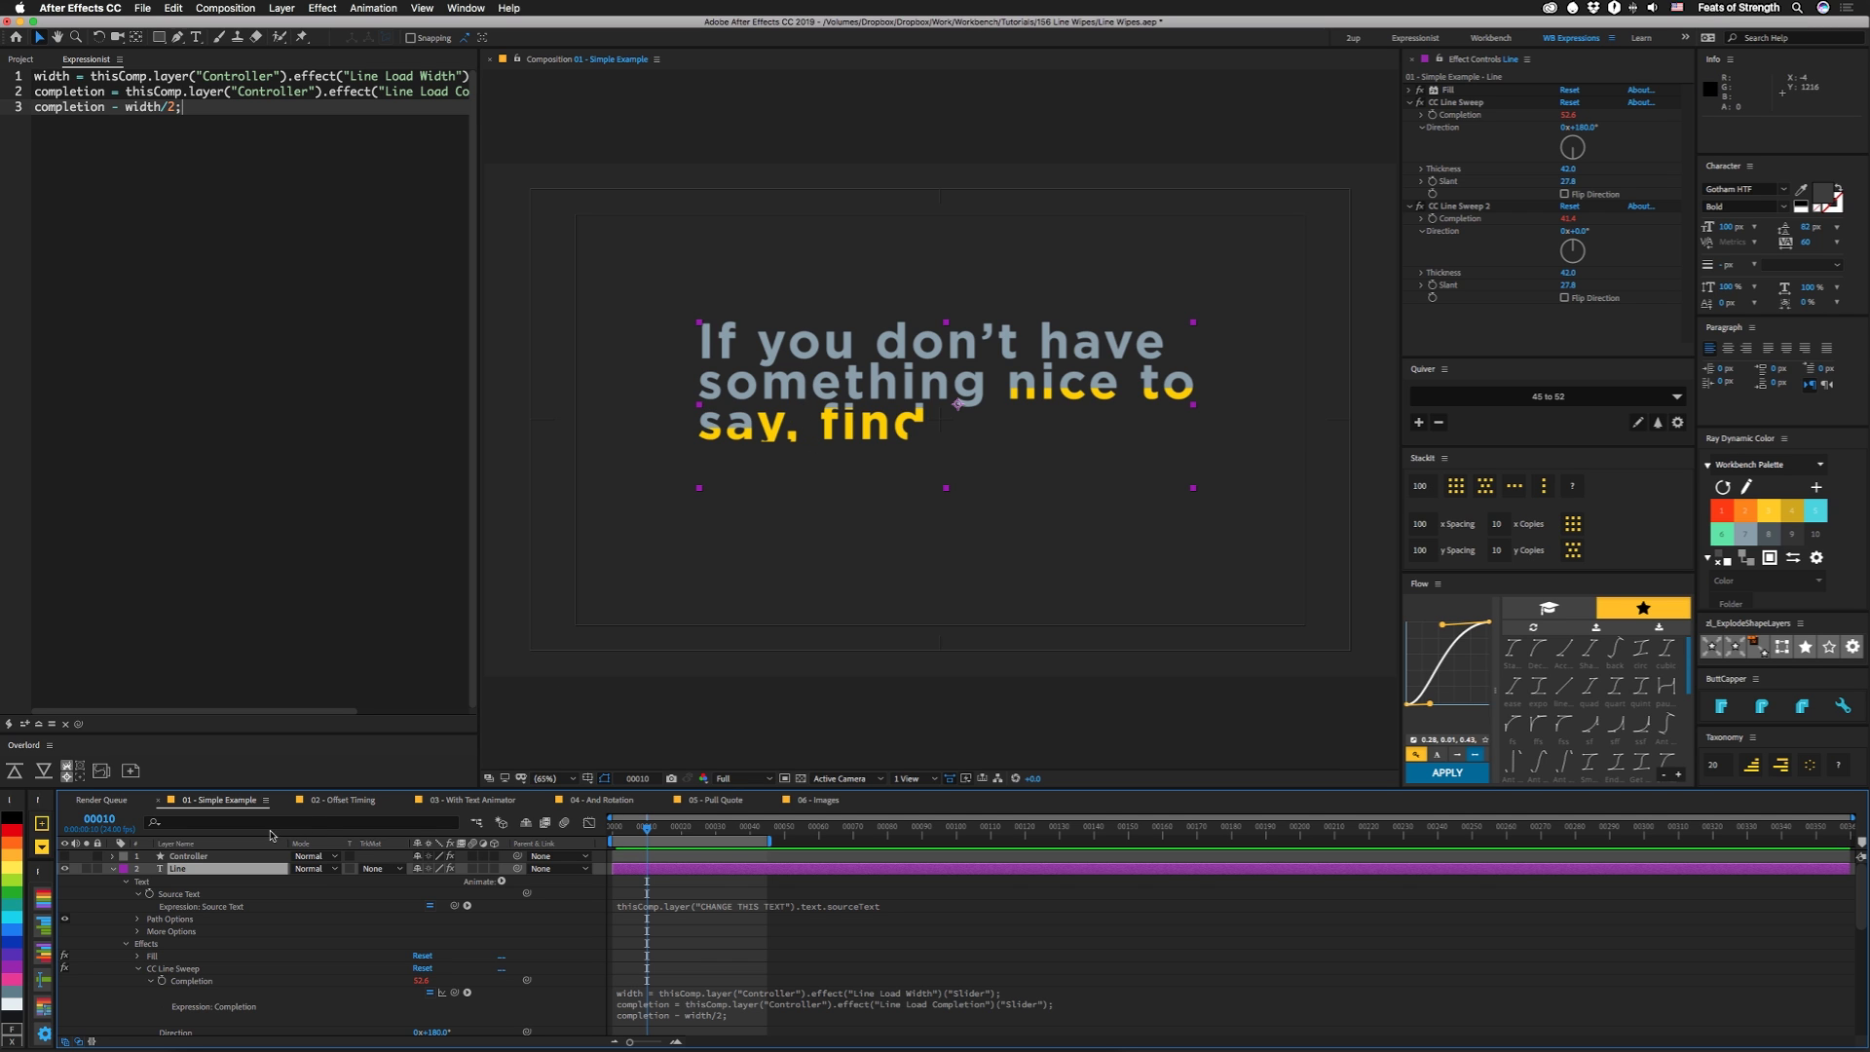
pyautogui.click(191, 857)
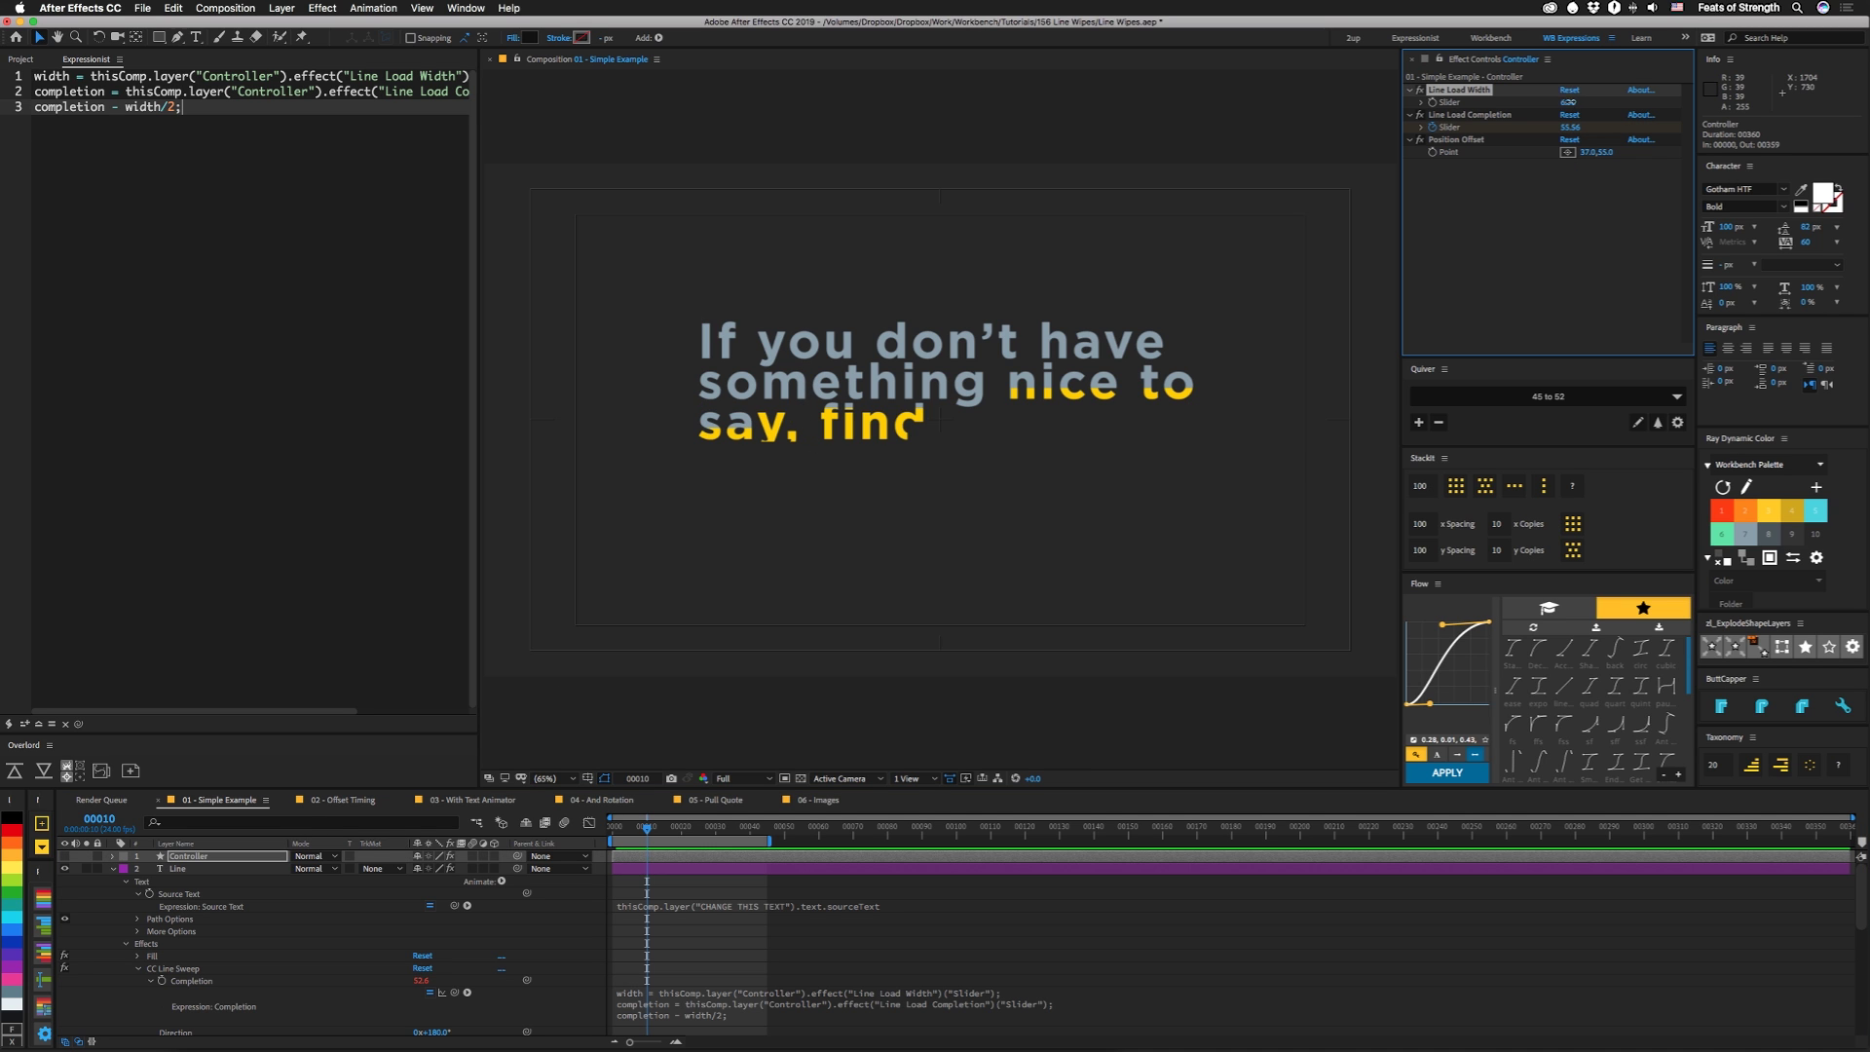
pyautogui.moveTo(1583, 102); pyautogui.dragTo(1578, 104)
pyautogui.click(287, 869)
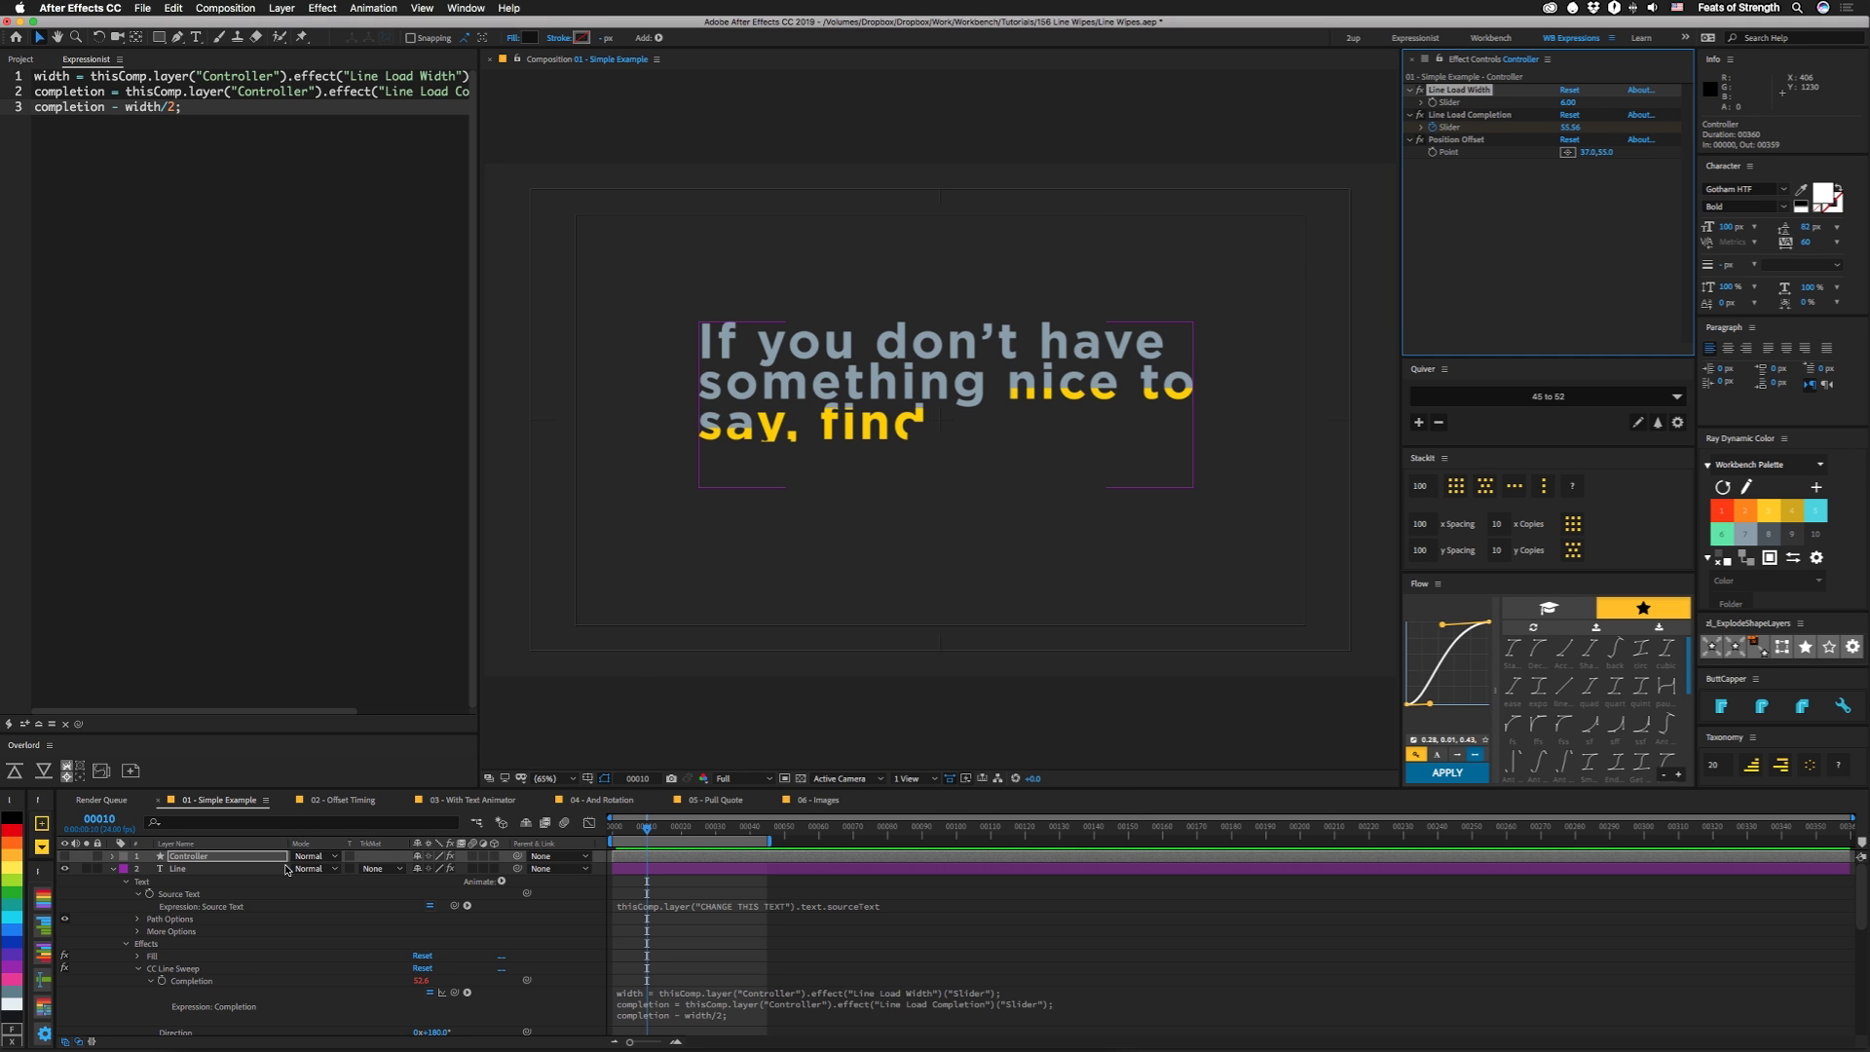
pyautogui.click(180, 869)
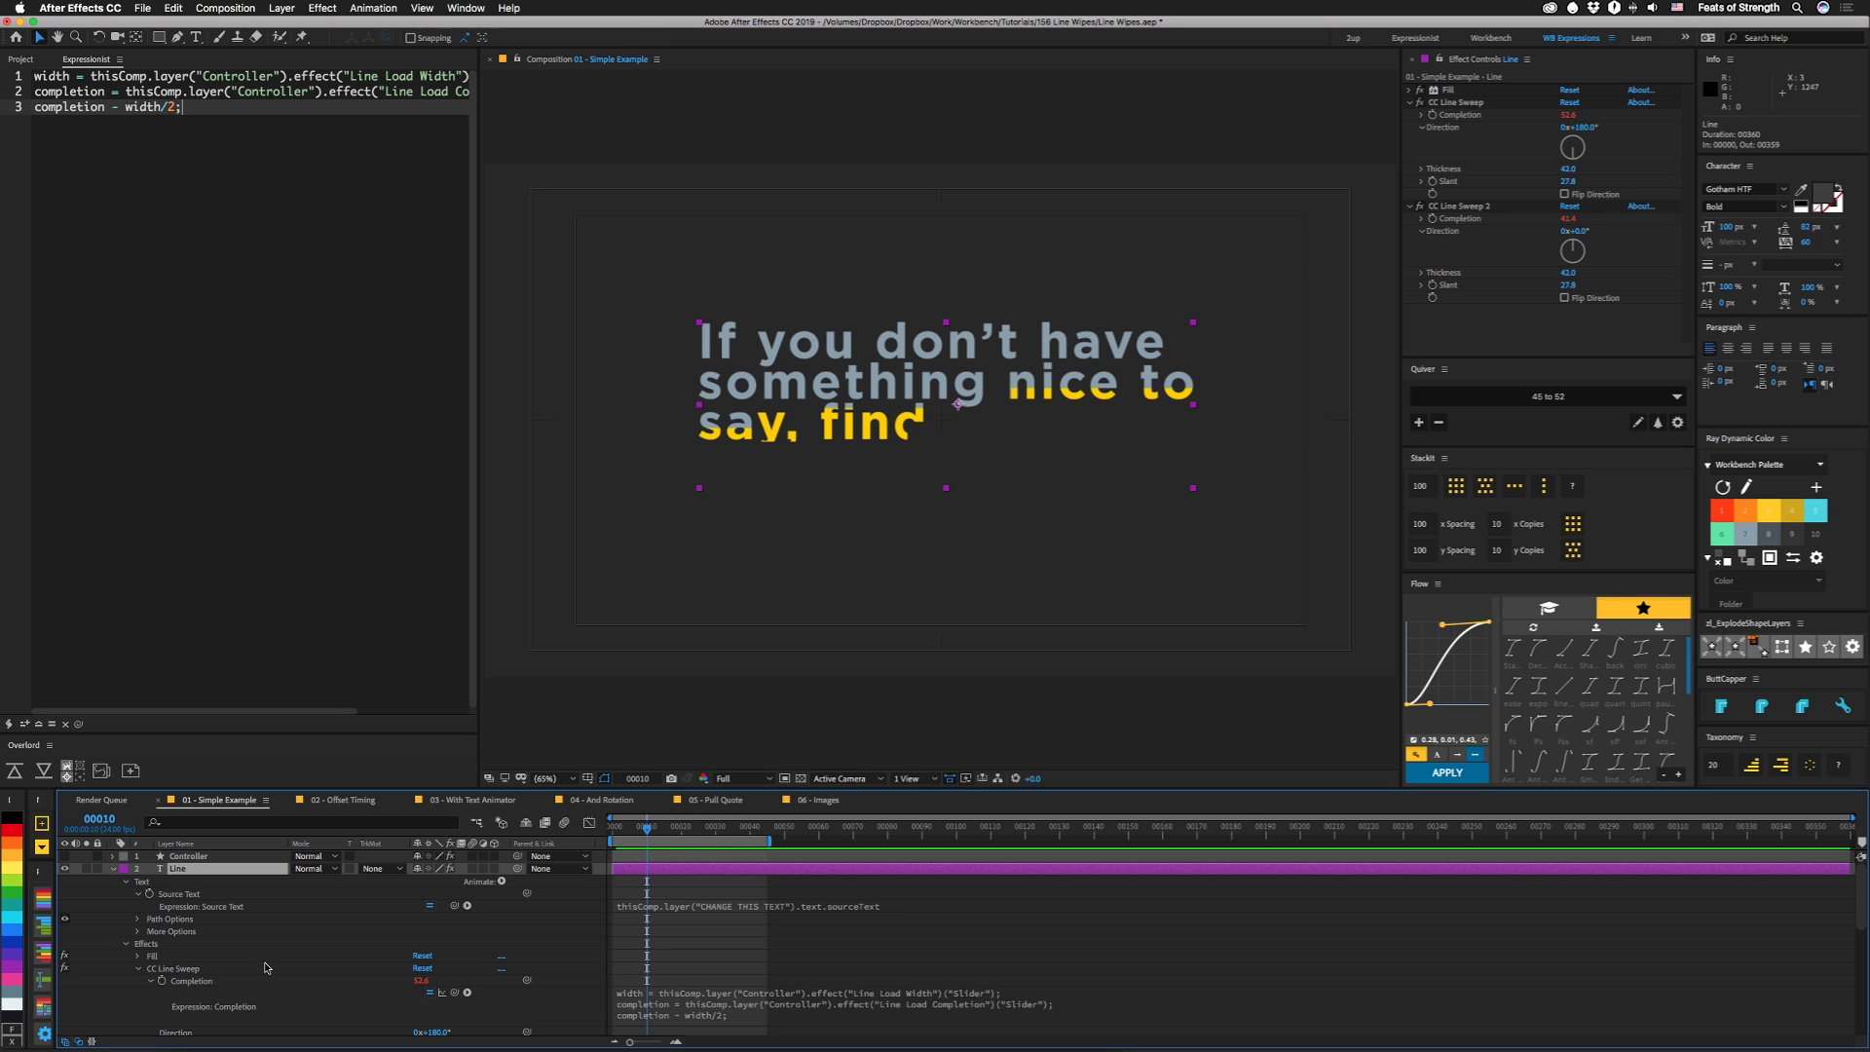
pyautogui.scroll(-5, 267, 968)
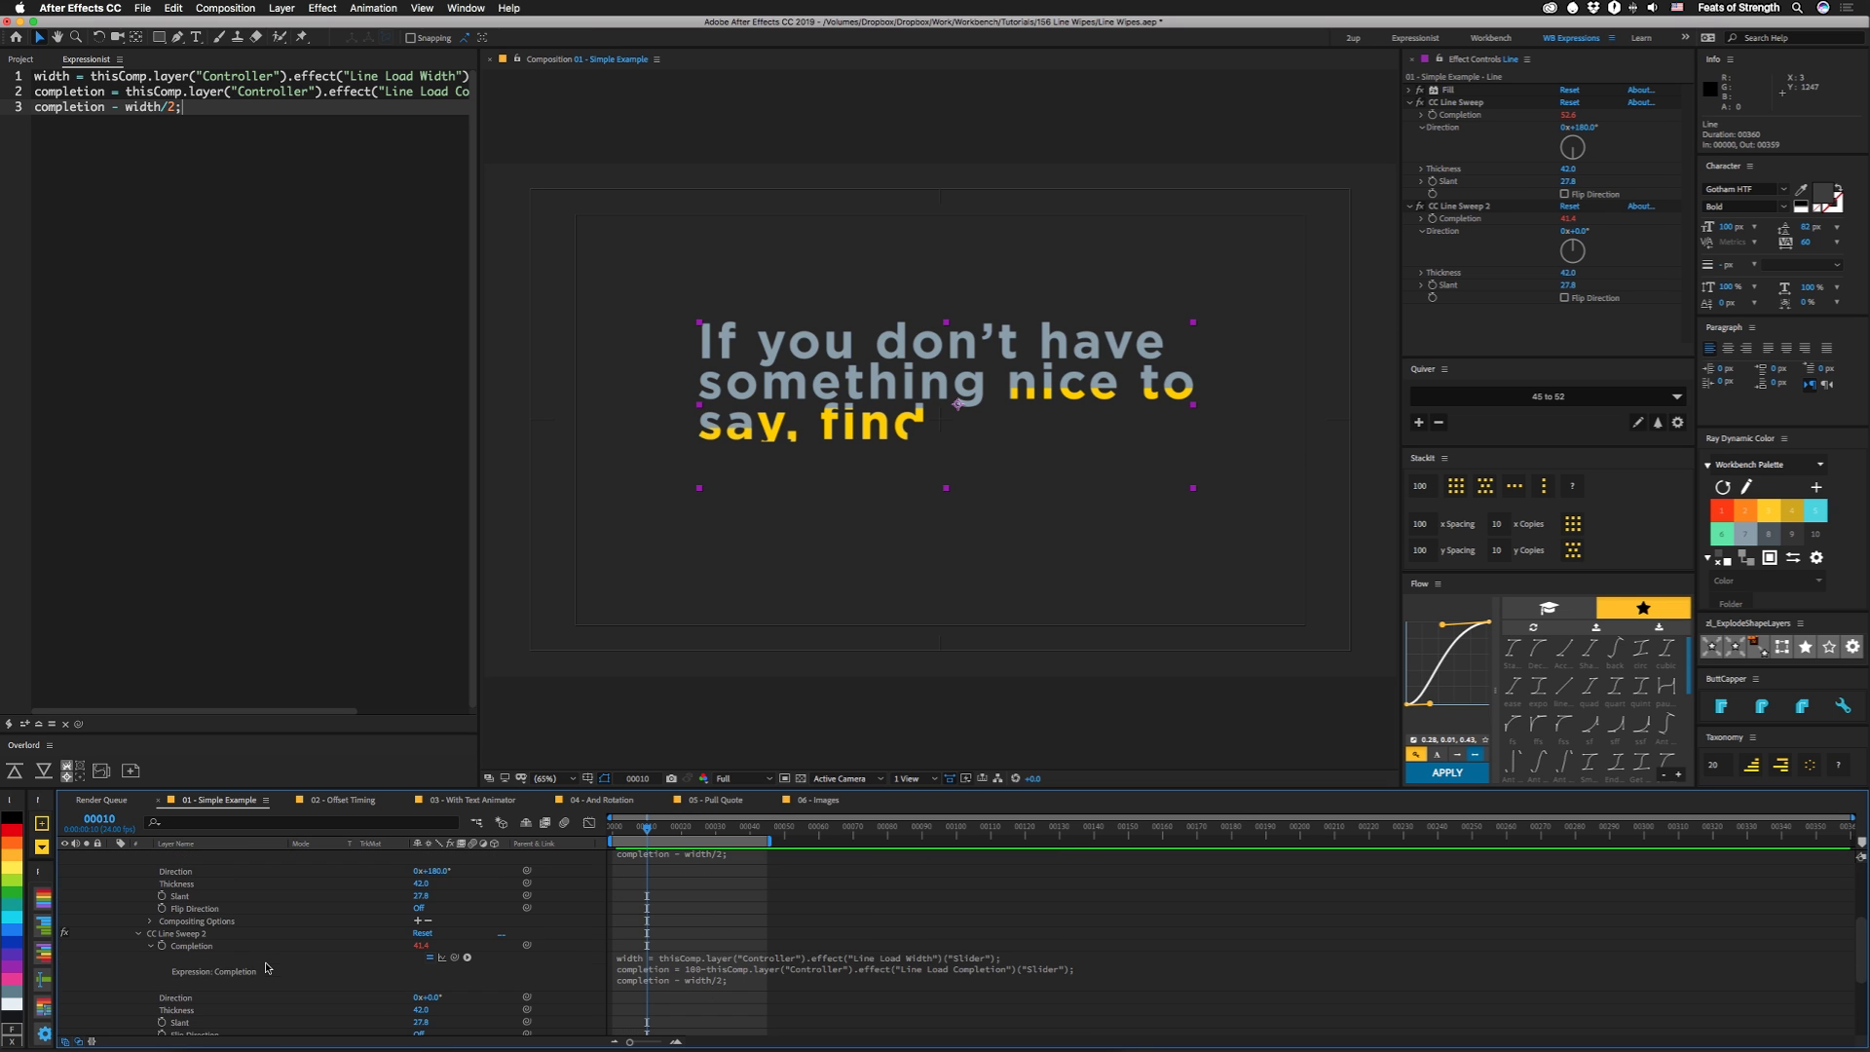
# Load CC Line Sweep 2's Completion expression (100 minus Controller Line Load Completion) into Expressionist and read through it
pyautogui.click(192, 945)
pyautogui.click(39, 729)
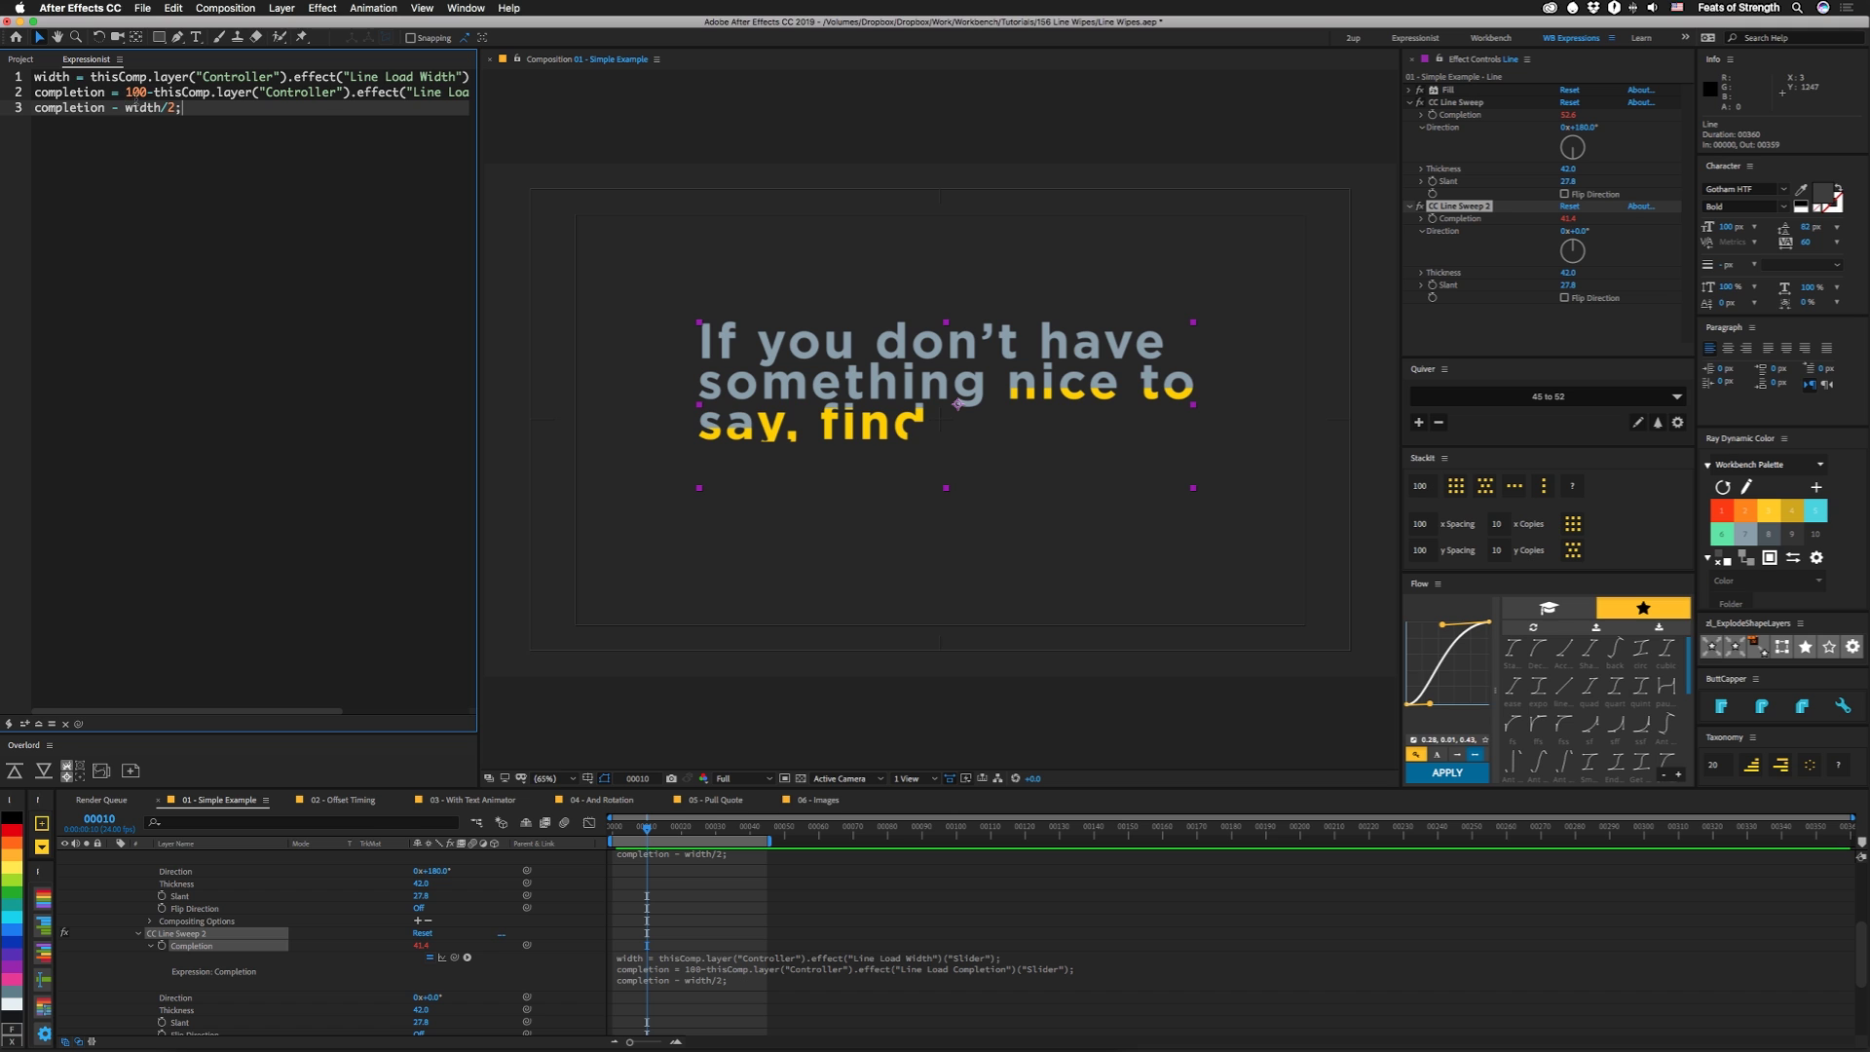
pyautogui.hscroll(5, 191, 97)
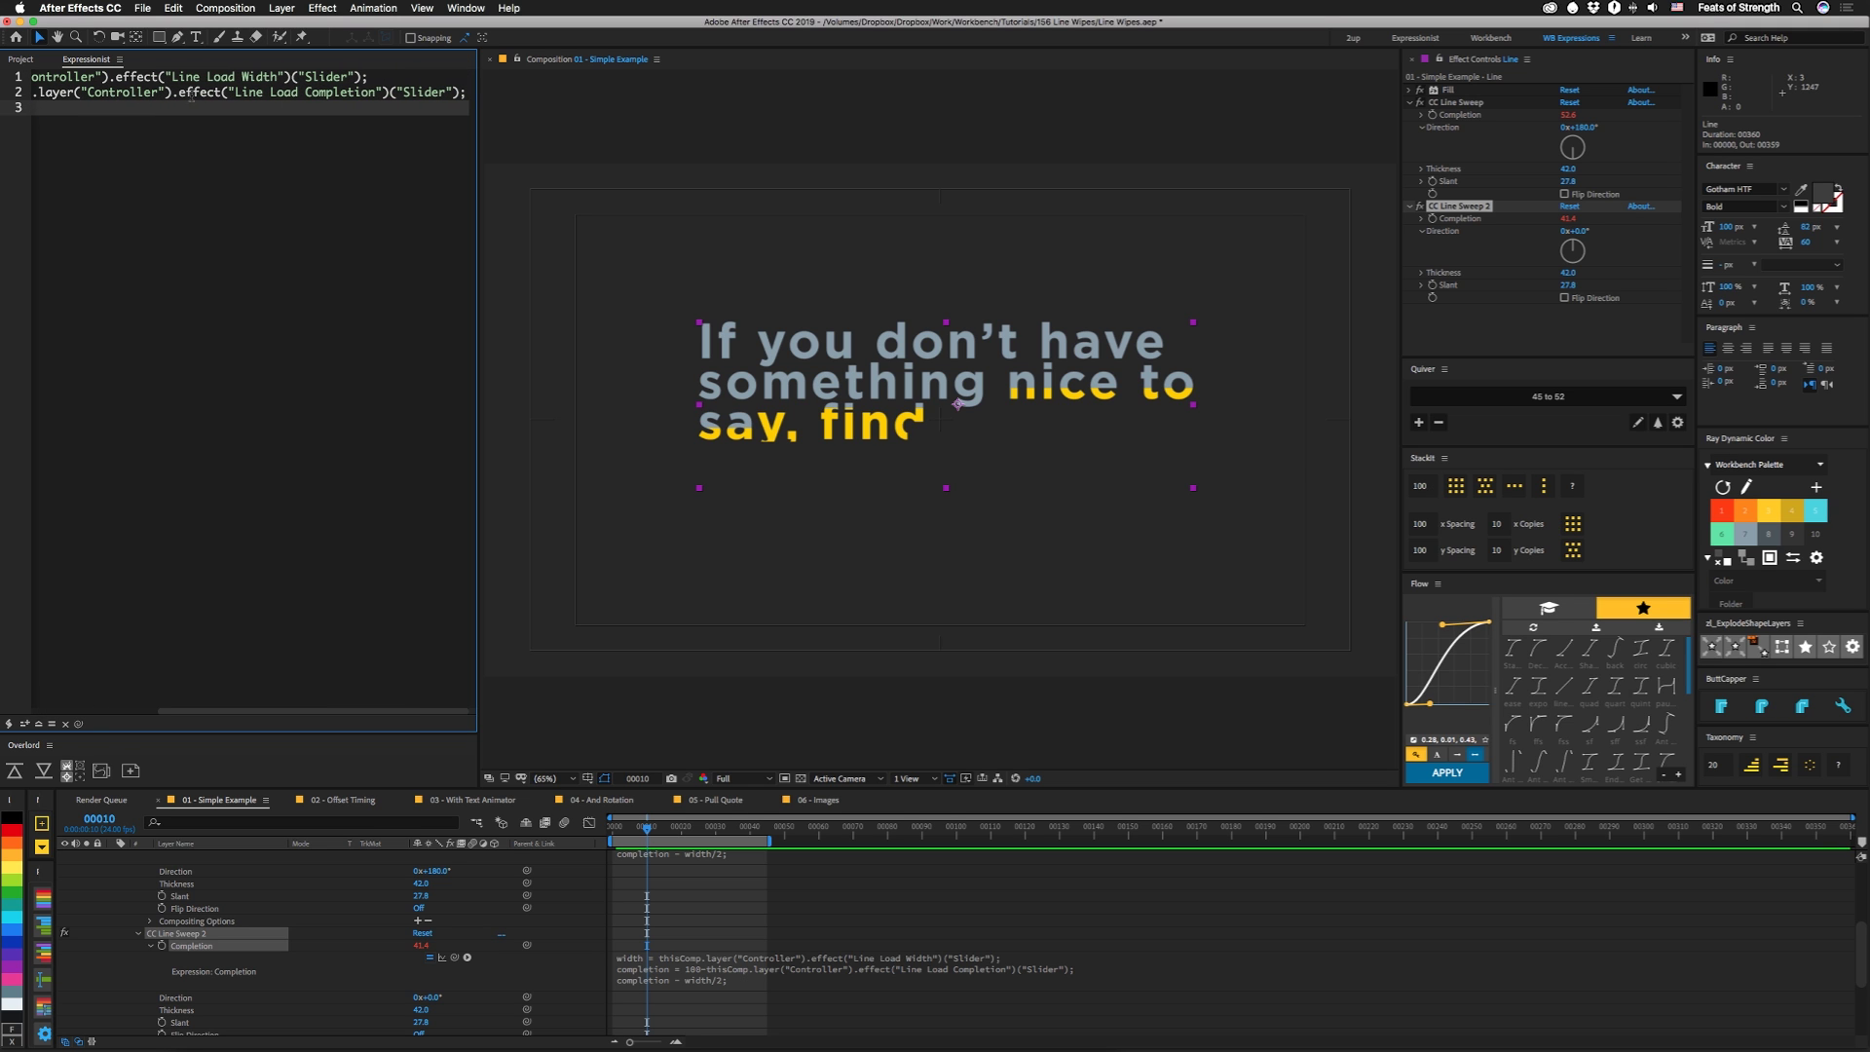
pyautogui.hscroll(-5, 287, 103)
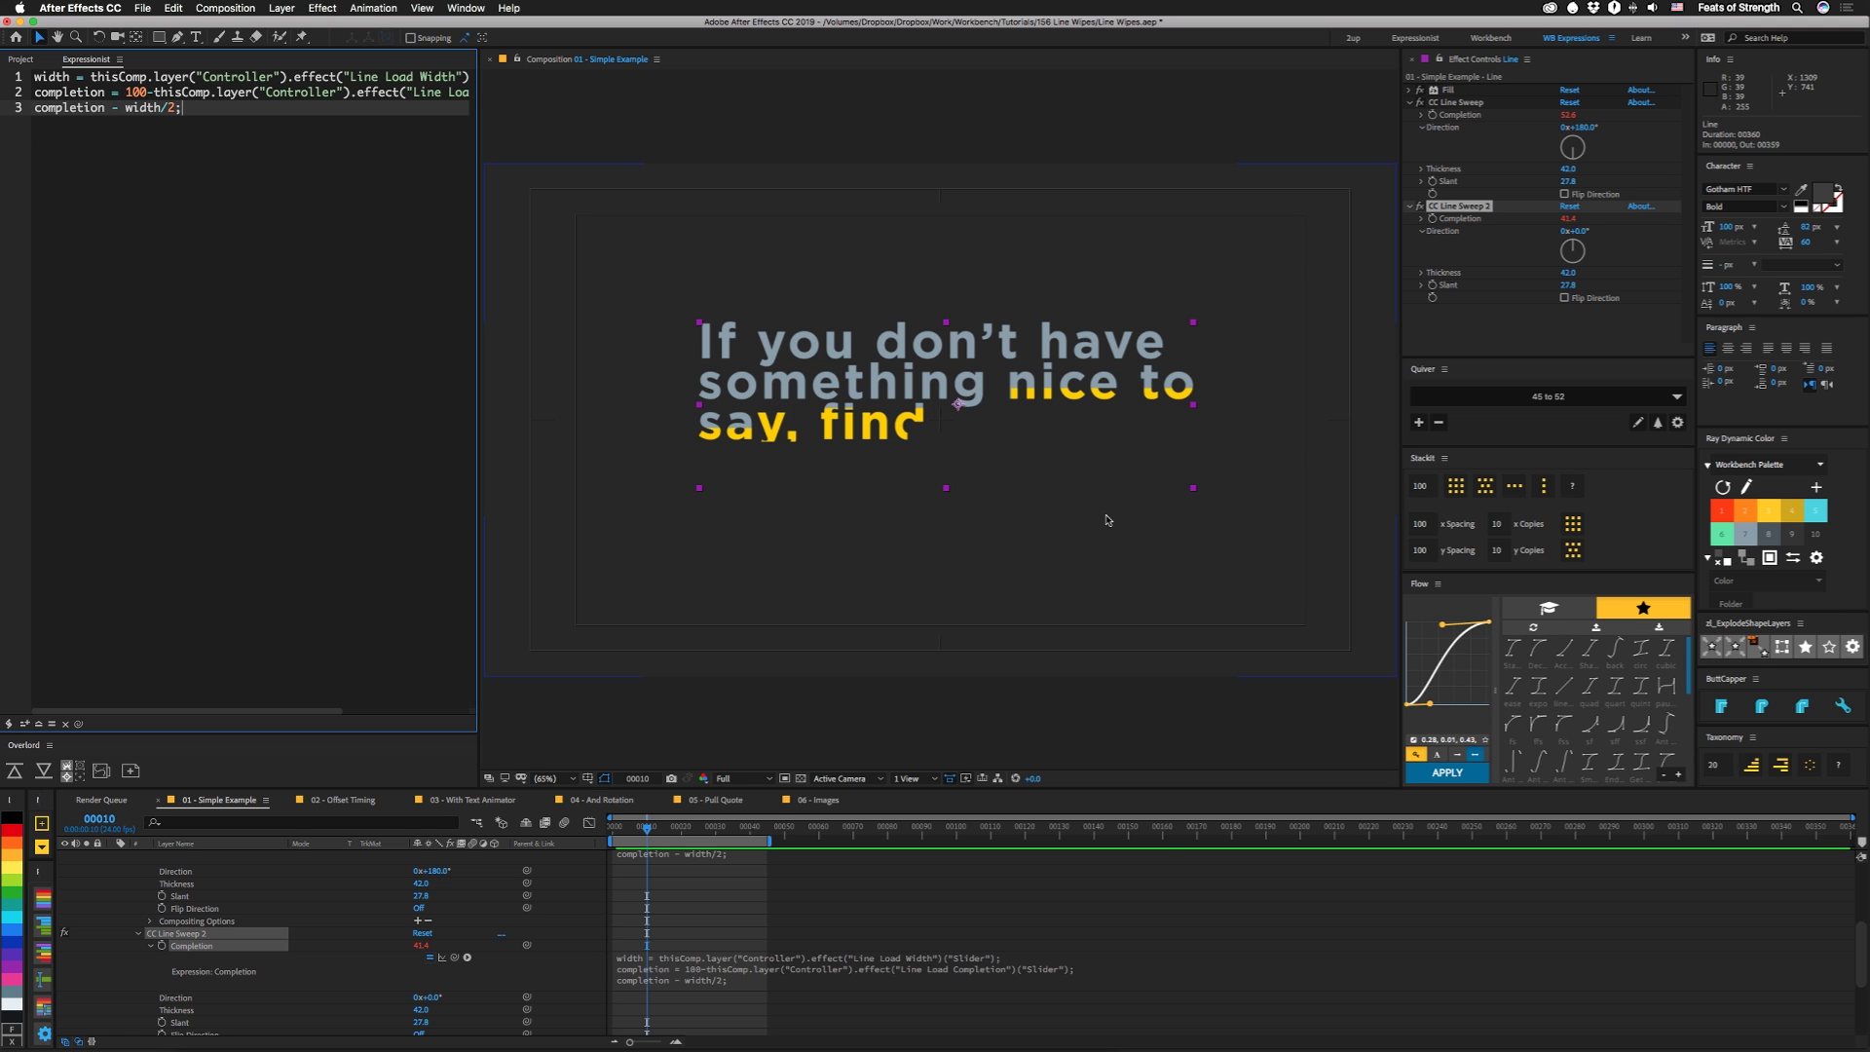
pyautogui.scroll(5, 156, 901)
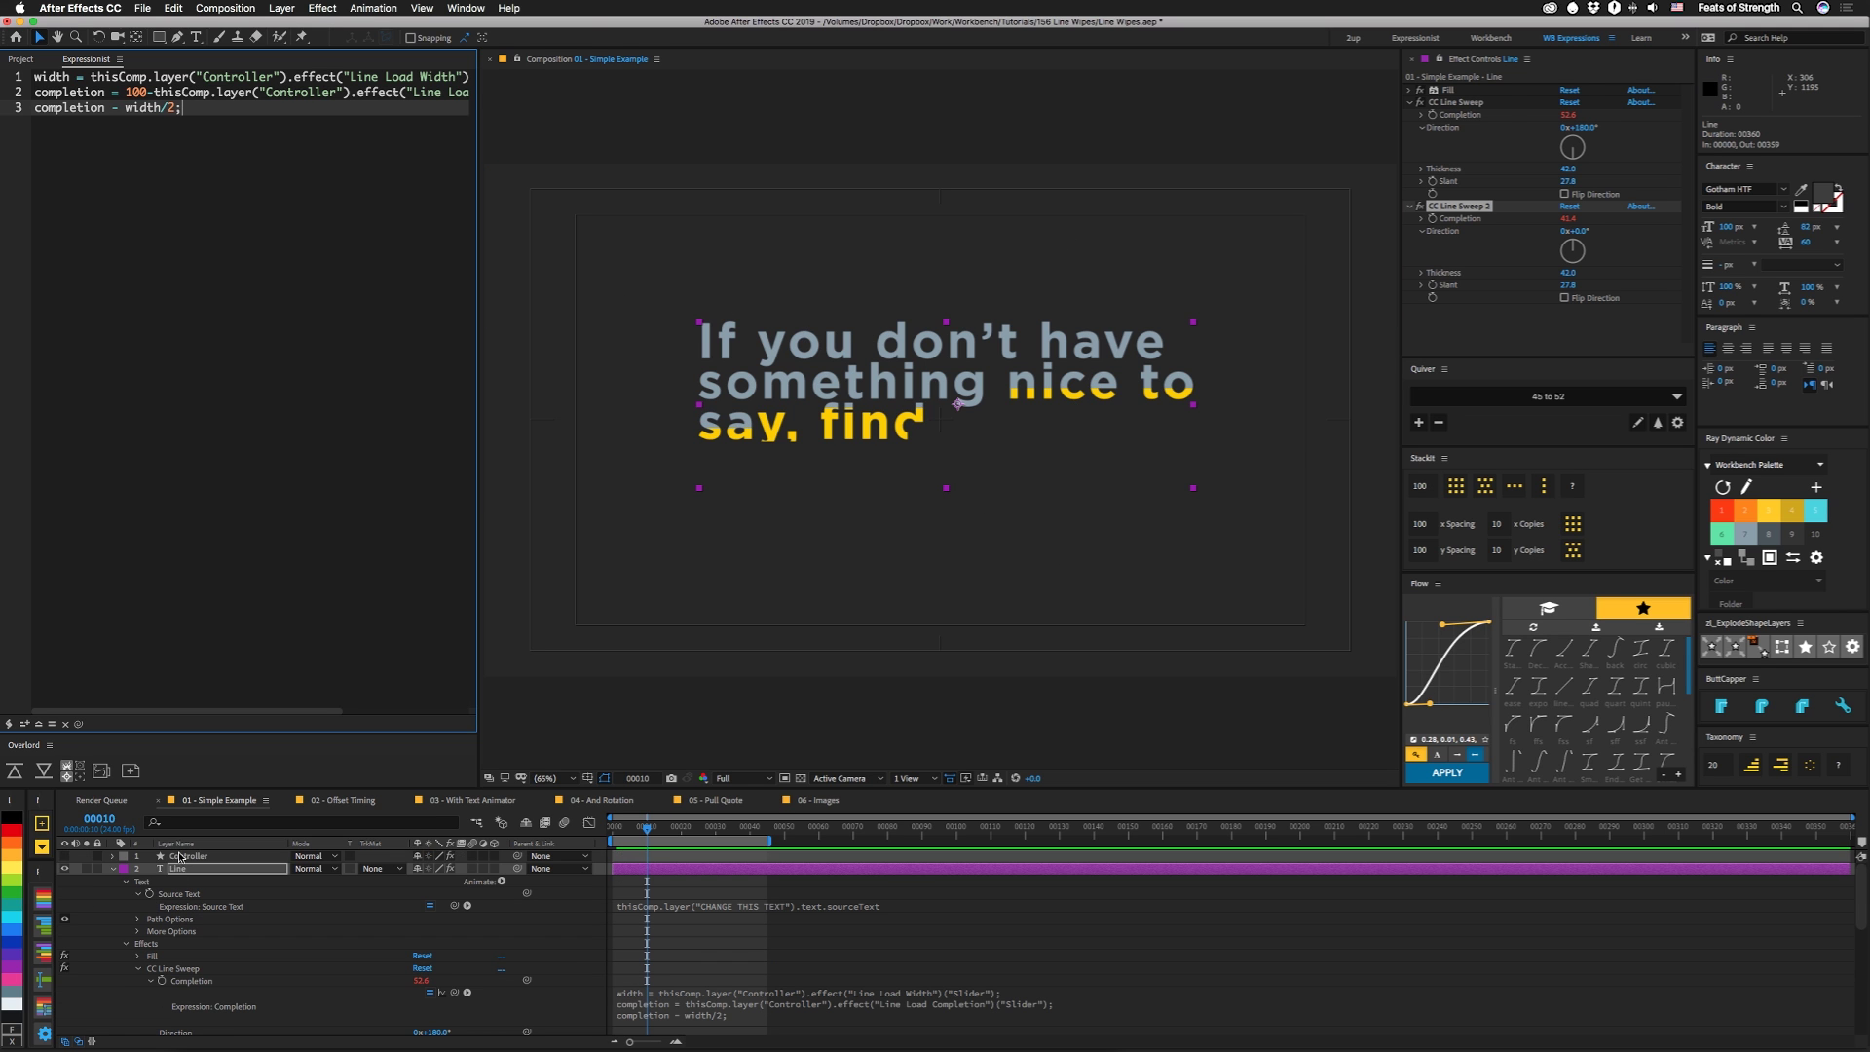
# Select the Controller, move to frame 22 where the grey quote is fully revealed, and collapse the Line layer
pyautogui.click(180, 856)
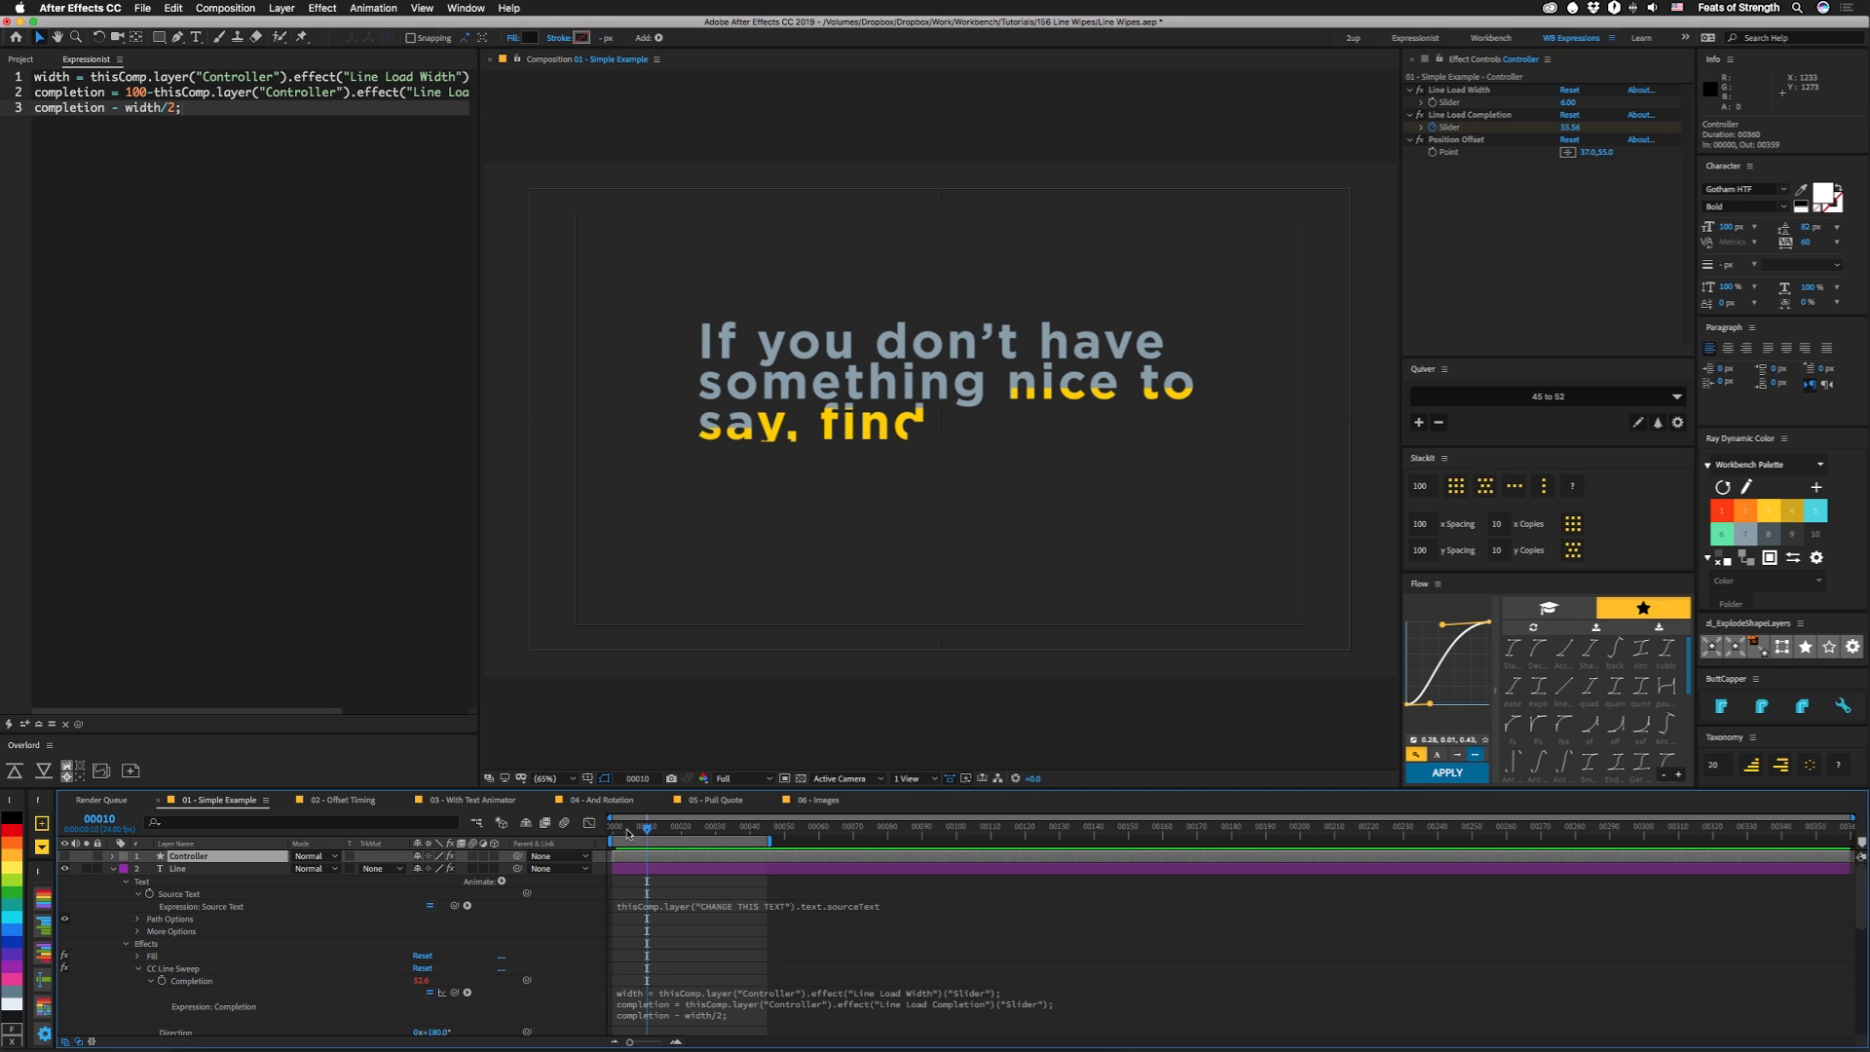
pyautogui.moveTo(628, 833); pyautogui.dragTo(688, 831)
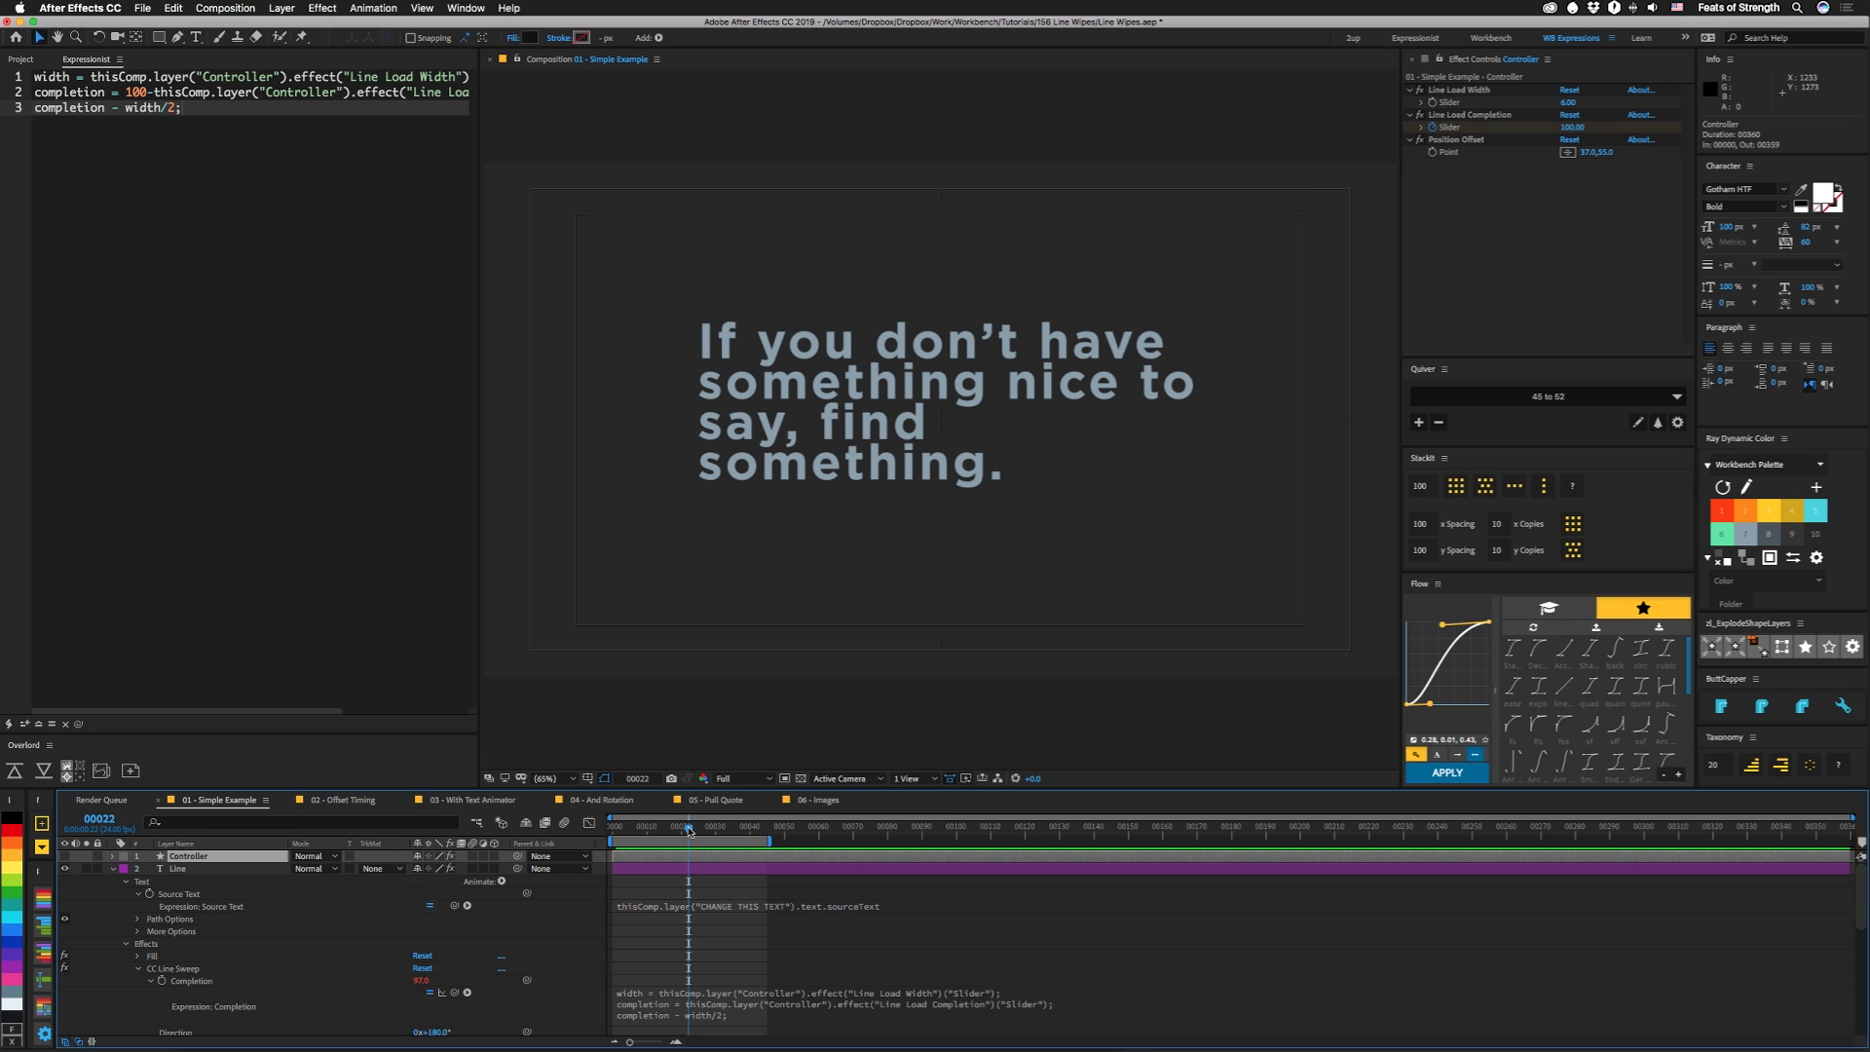
pyautogui.click(113, 869)
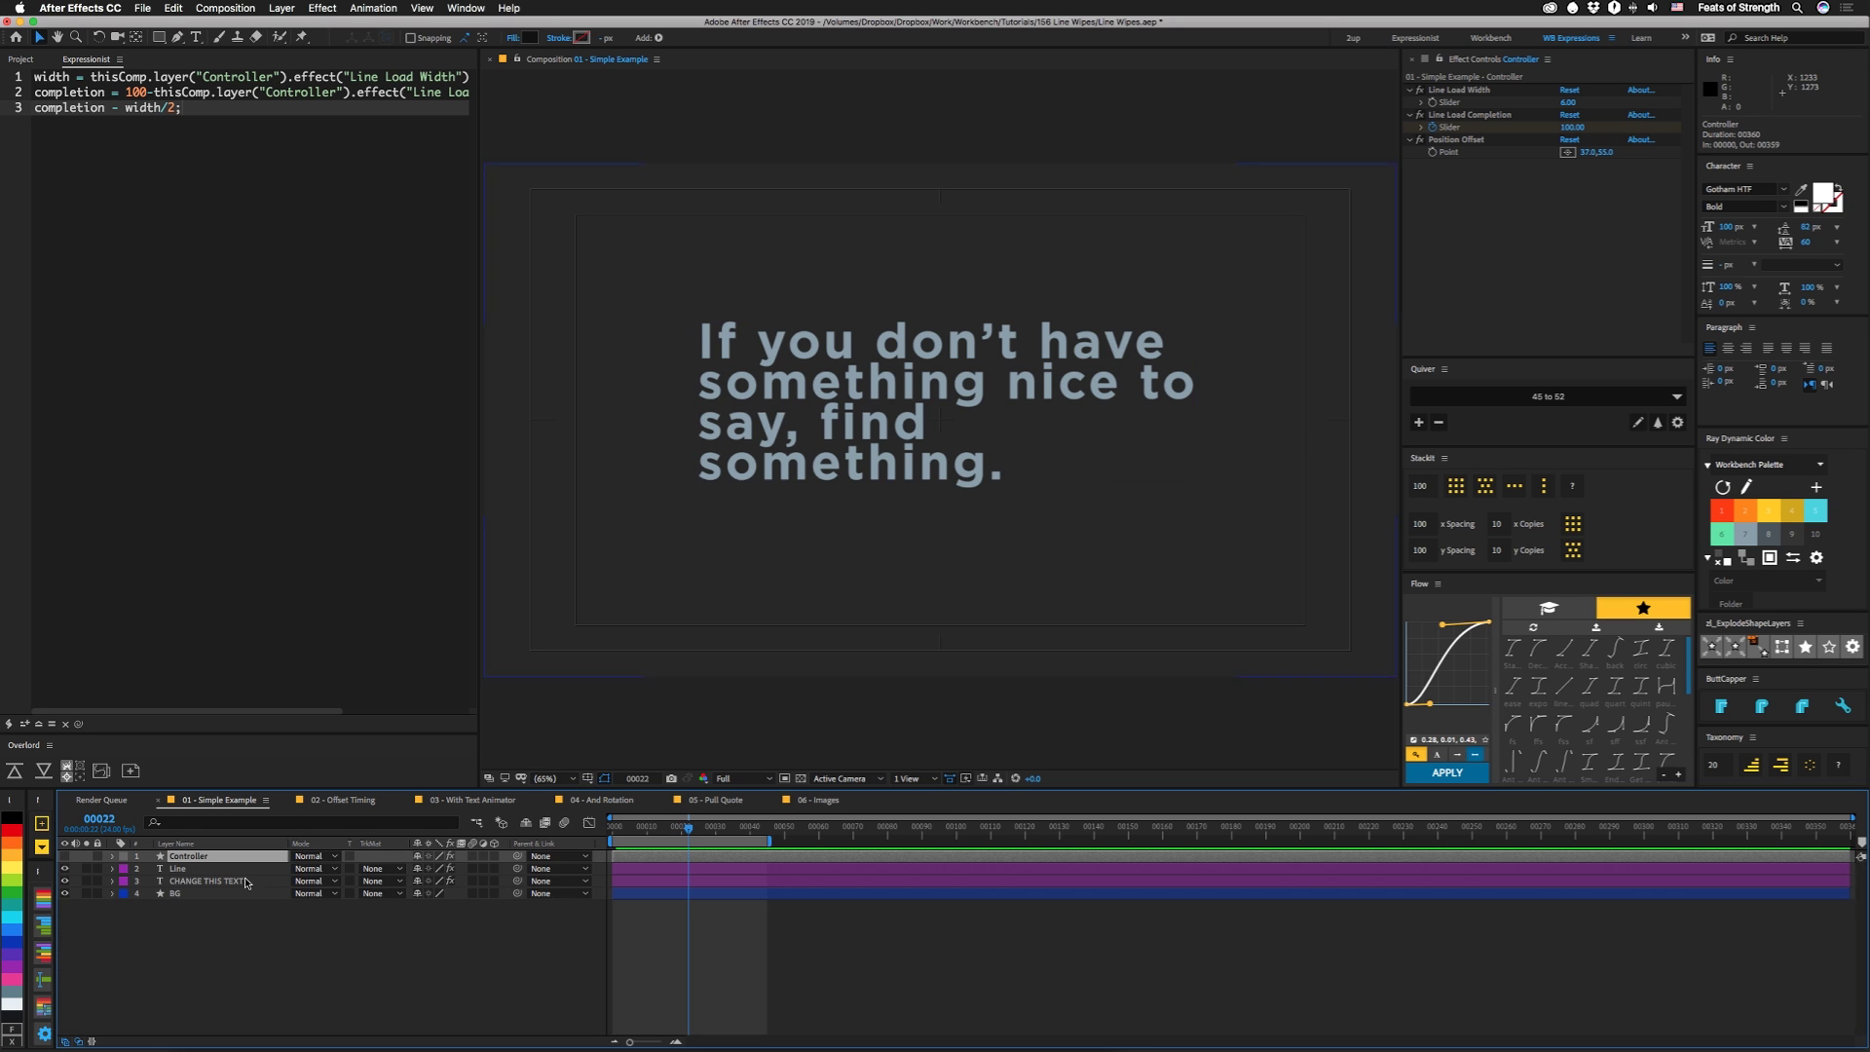
# Switch to the Workbench workspace and open the 02 - Offset Timing comp at frame 6
pyautogui.click(1488, 39)
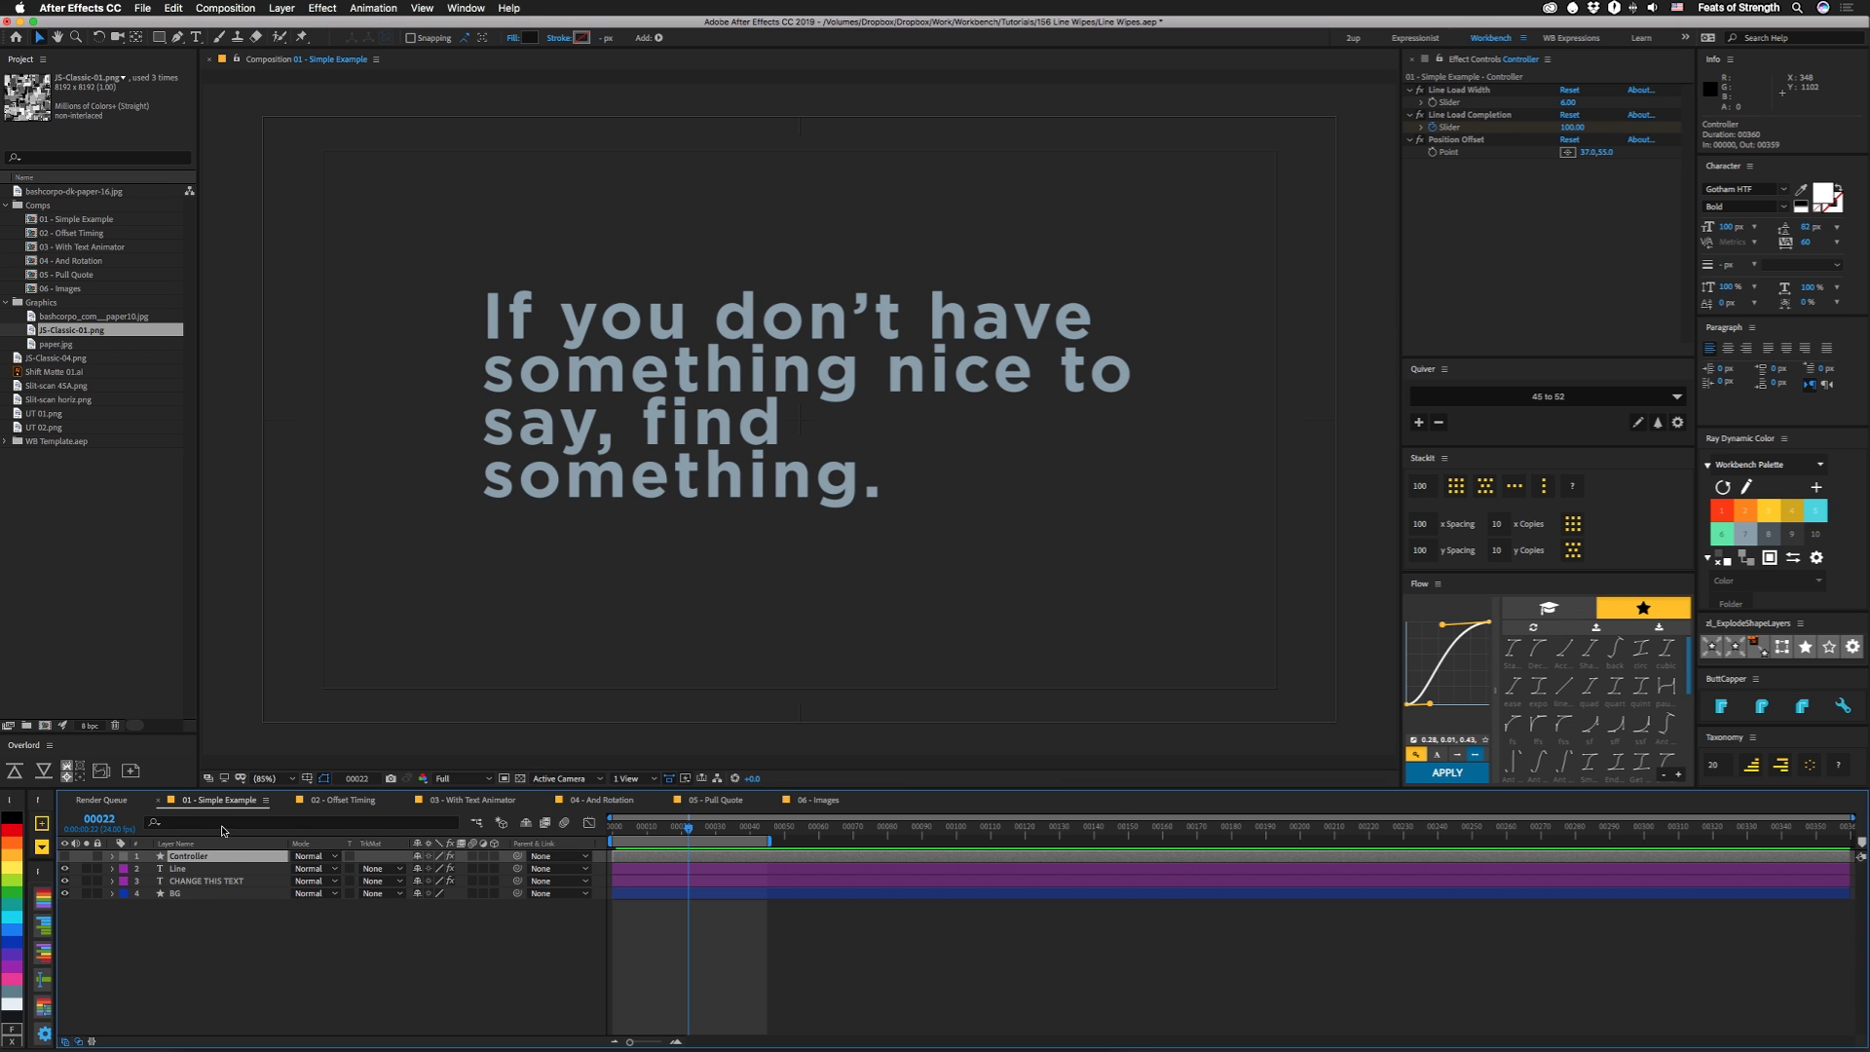
pyautogui.click(368, 803)
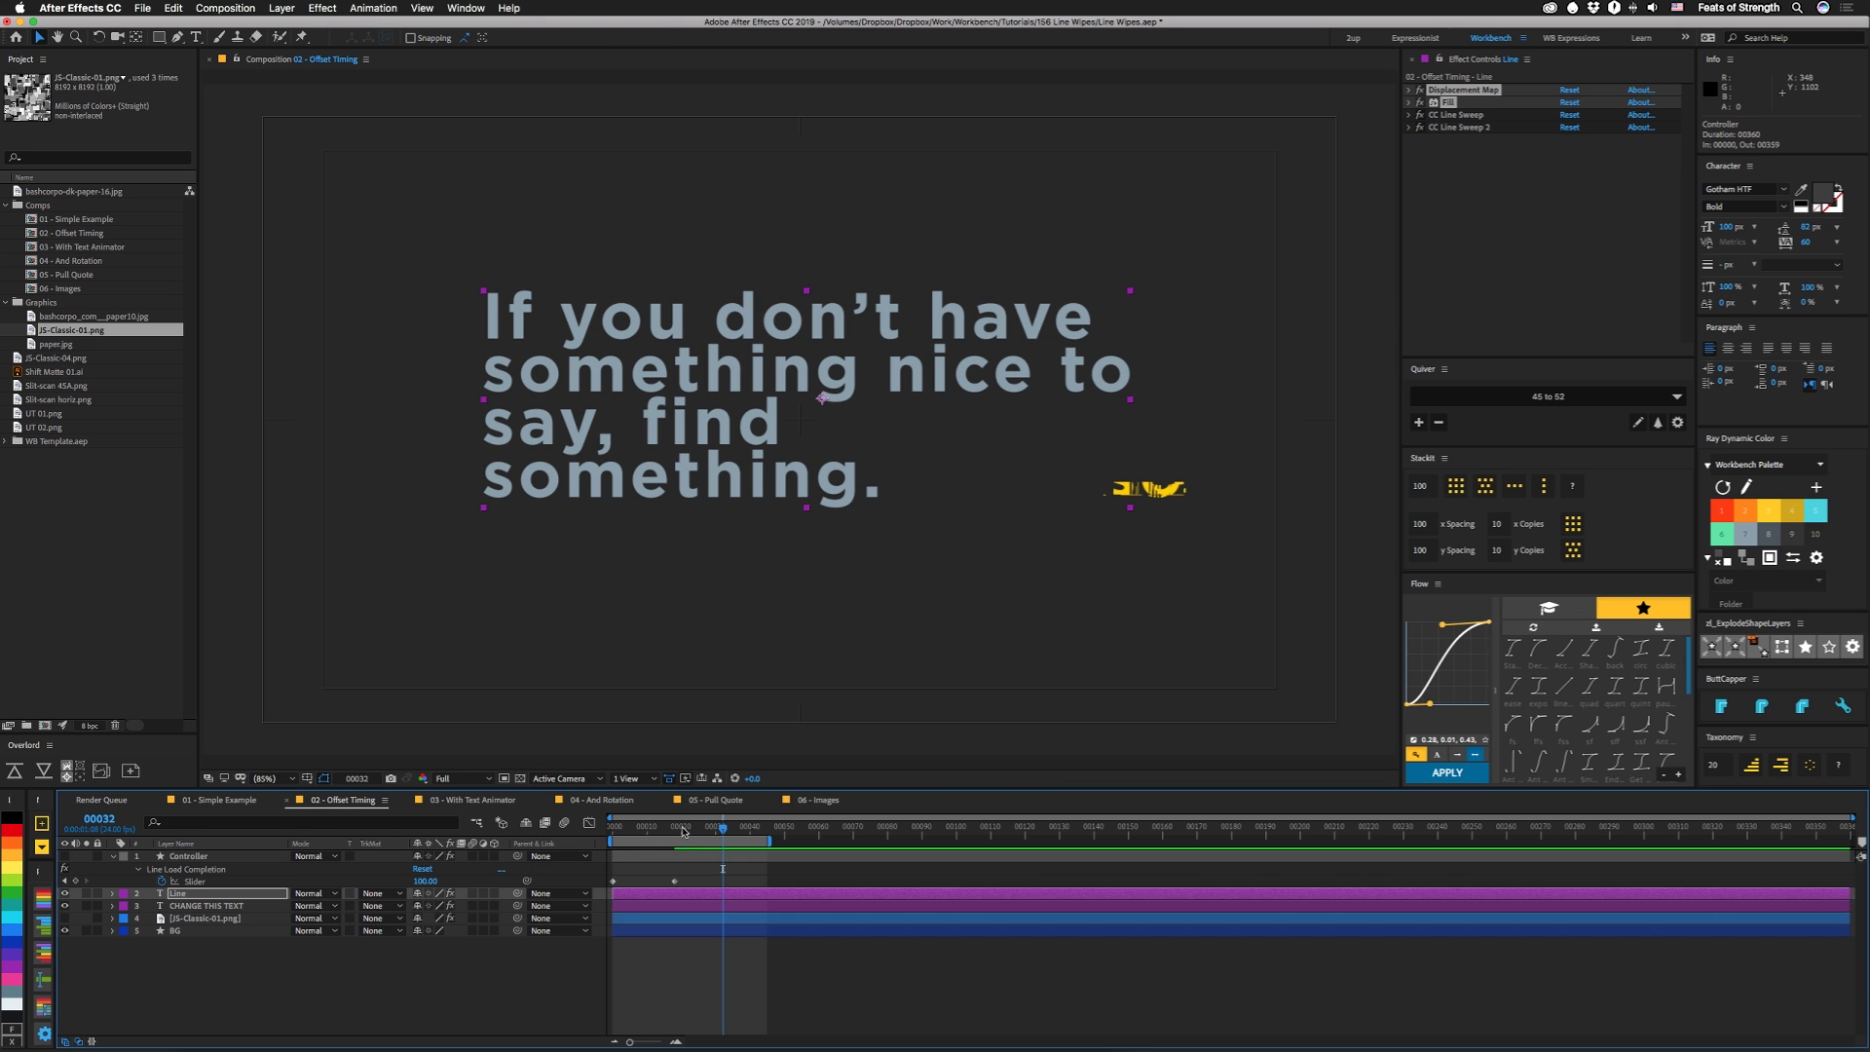
pyautogui.moveTo(683, 831); pyautogui.dragTo(633, 833)
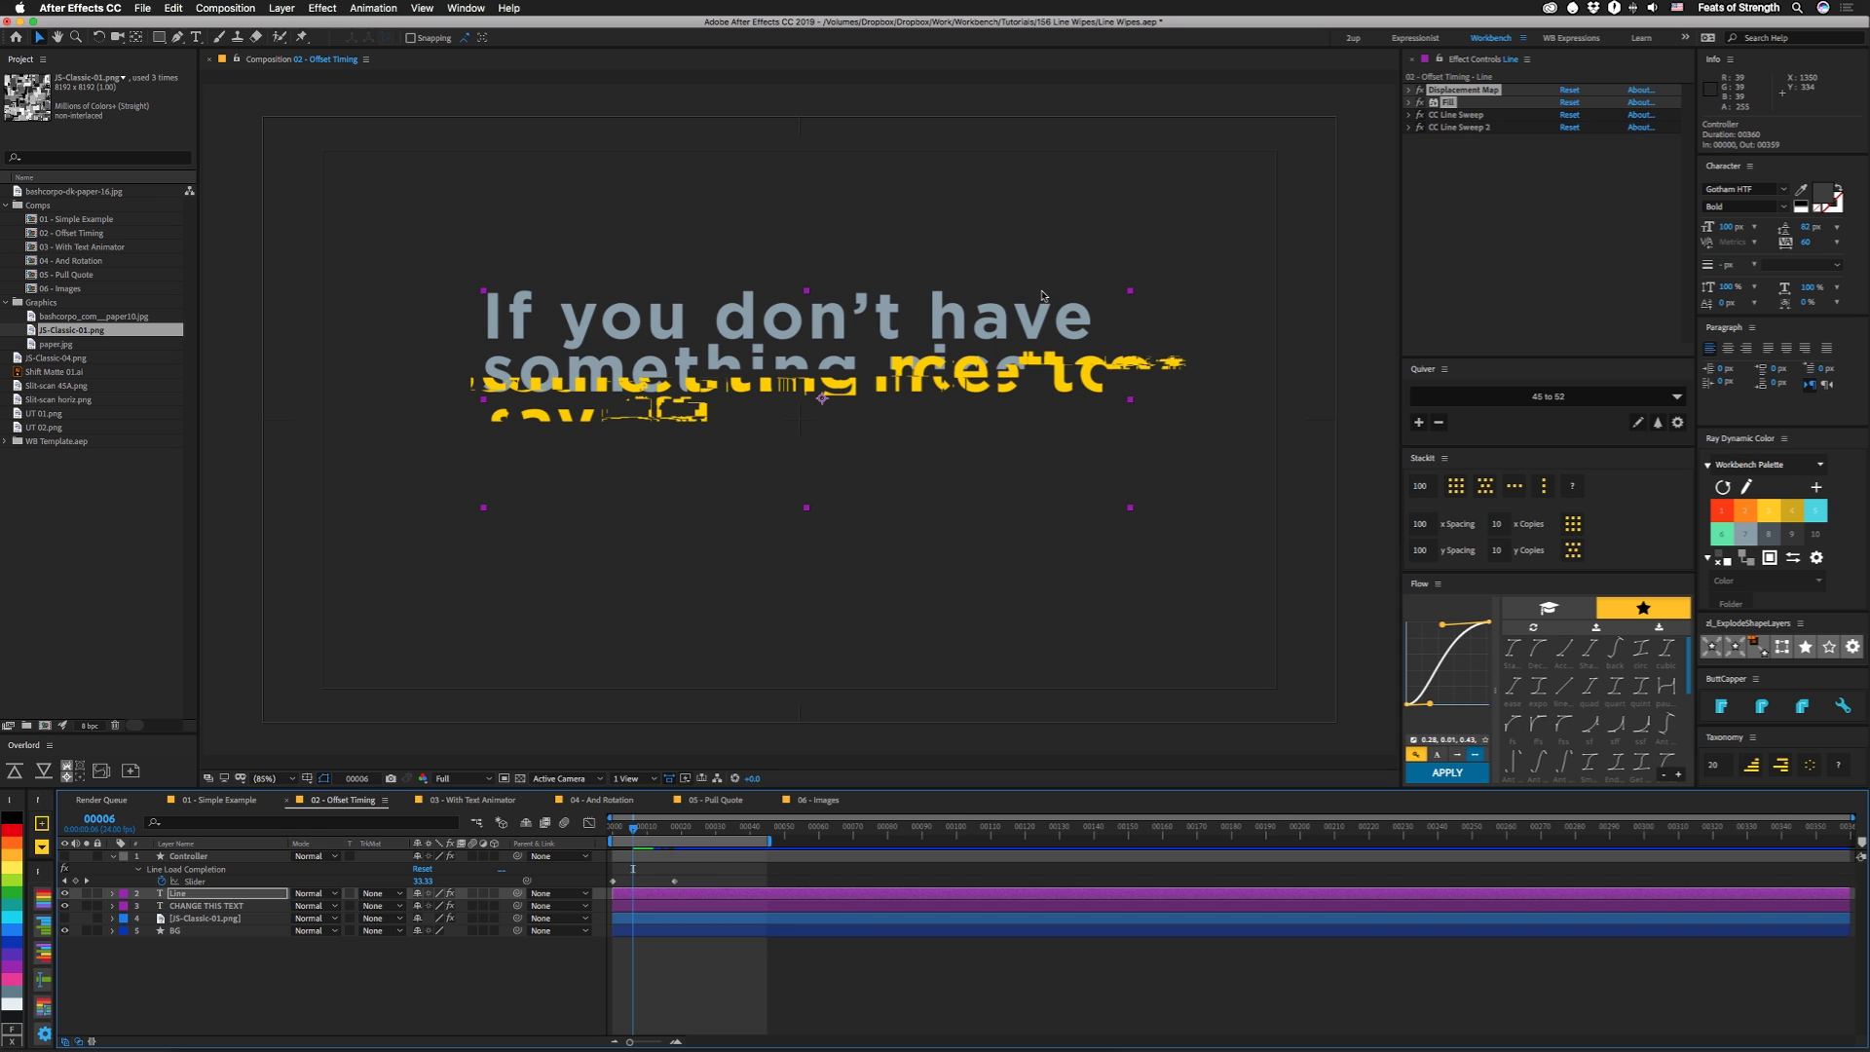
# Inspect the Line and CHANGE THIS TEXT layers' effects in the Offset Timing comp
pyautogui.click(1037, 421)
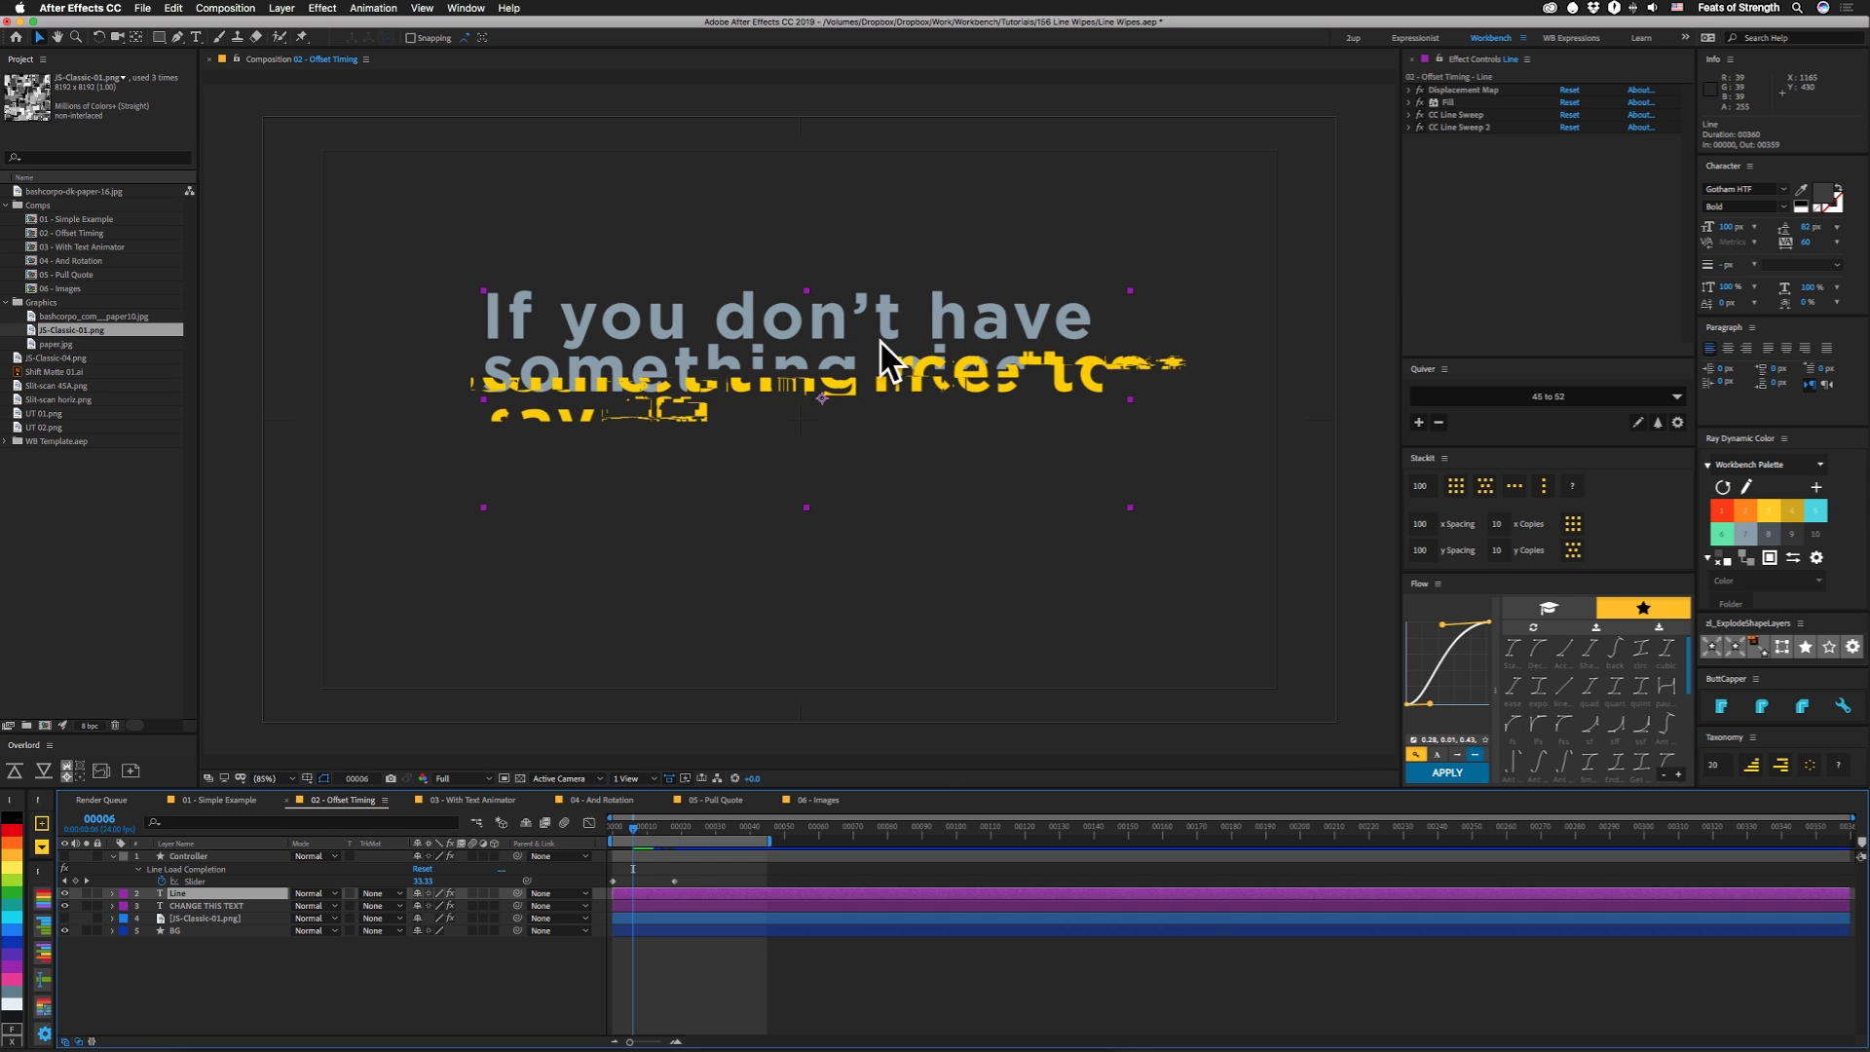
pyautogui.click(232, 907)
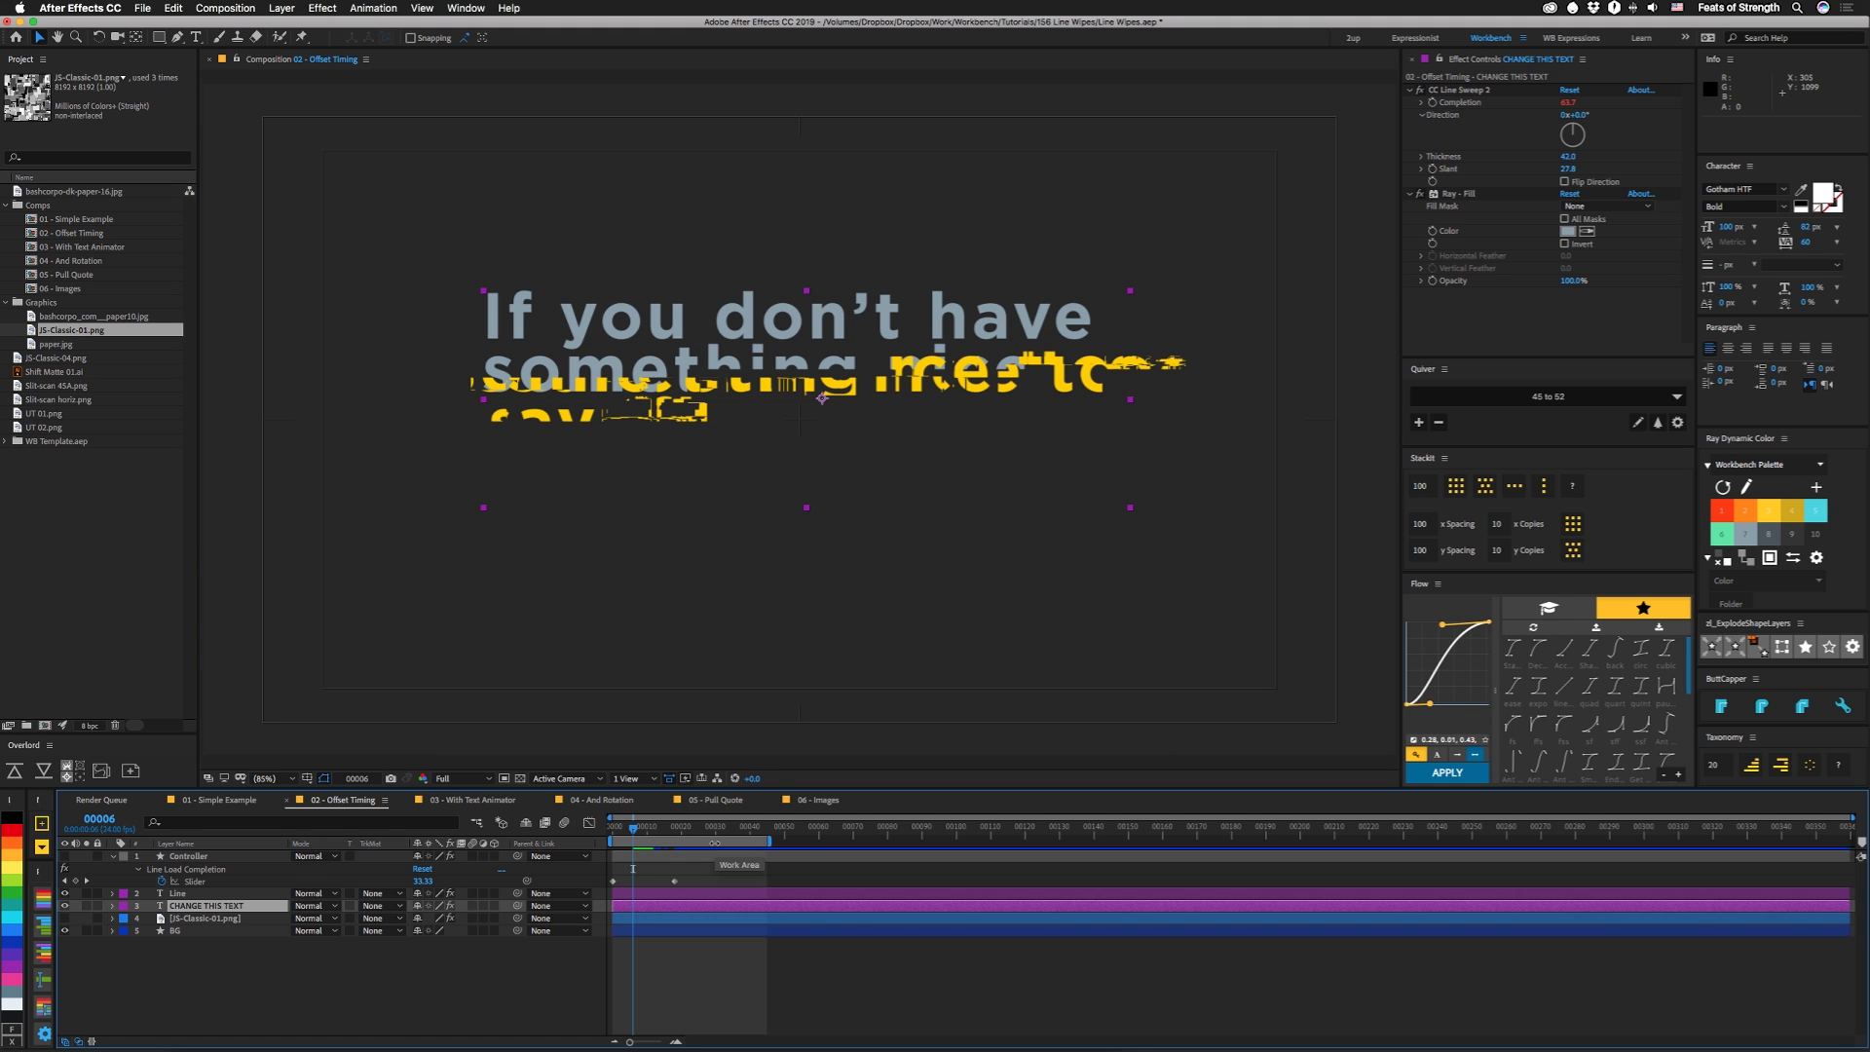
pyautogui.click(192, 894)
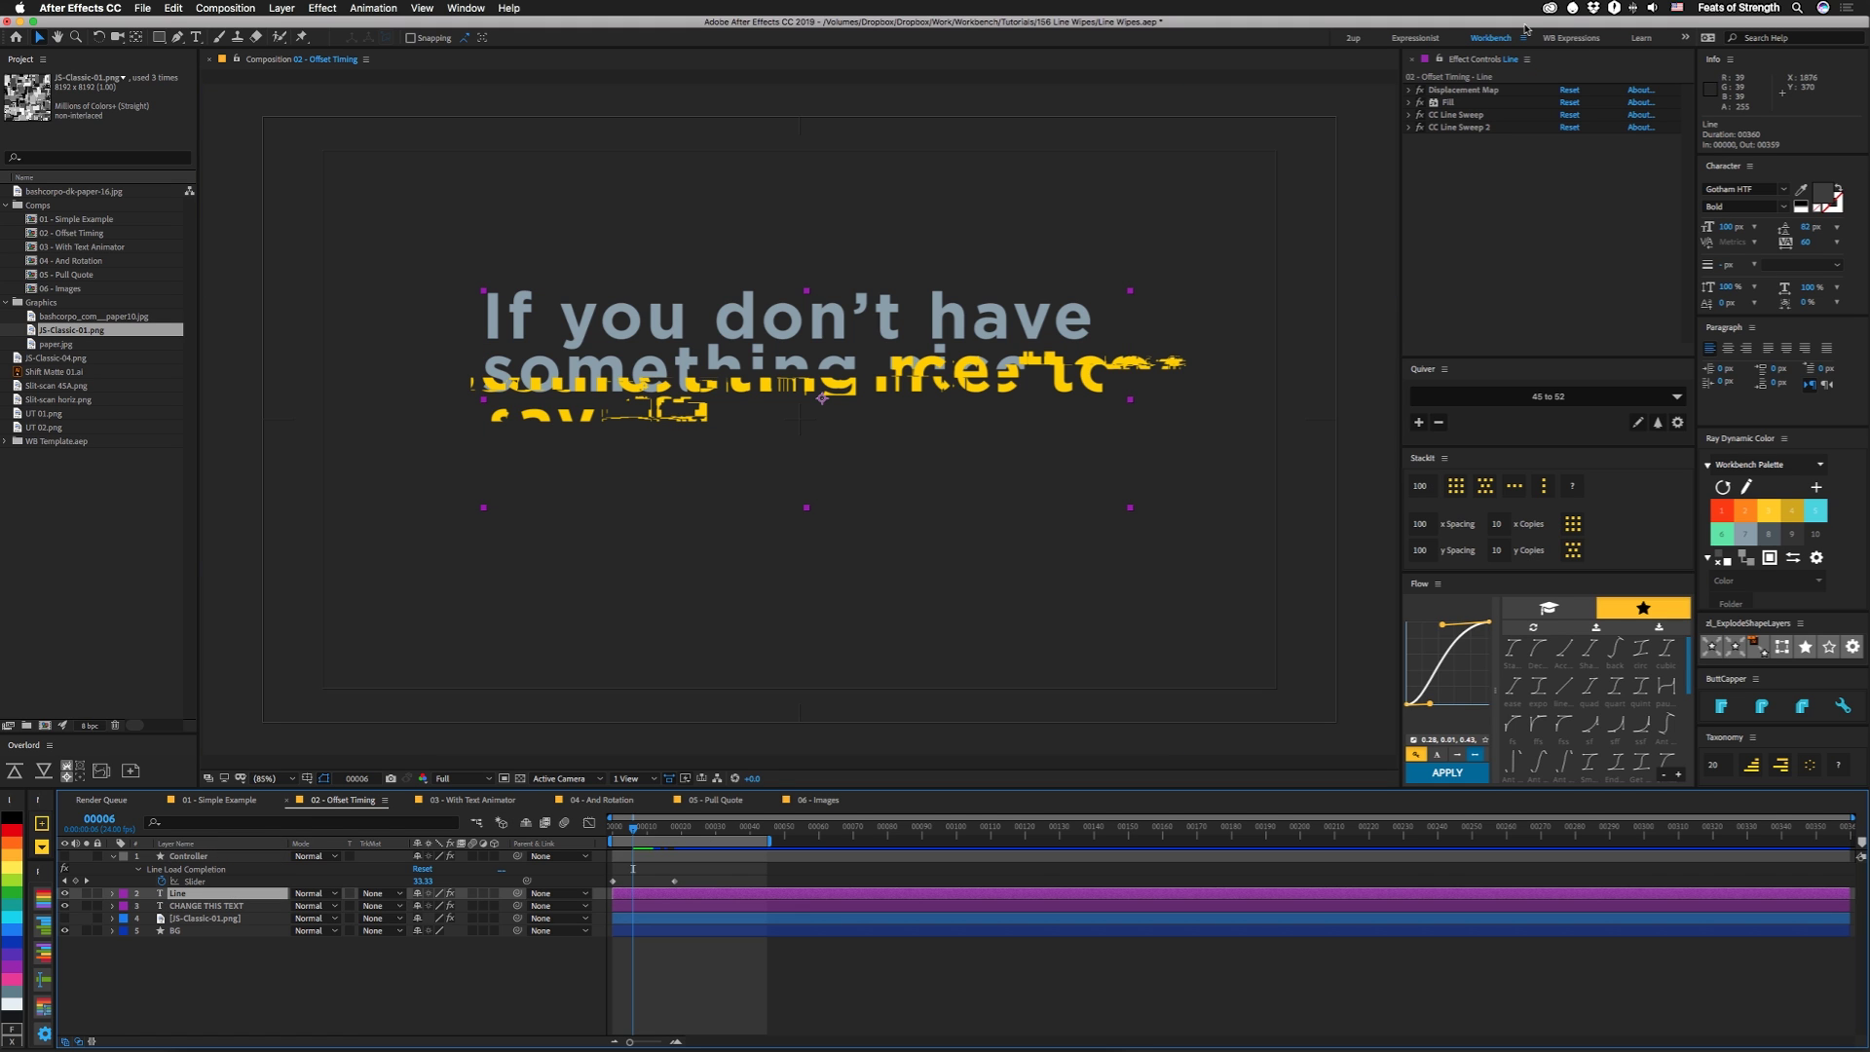
pyautogui.moveTo(1448, 94); pyautogui.dragTo(1451, 134)
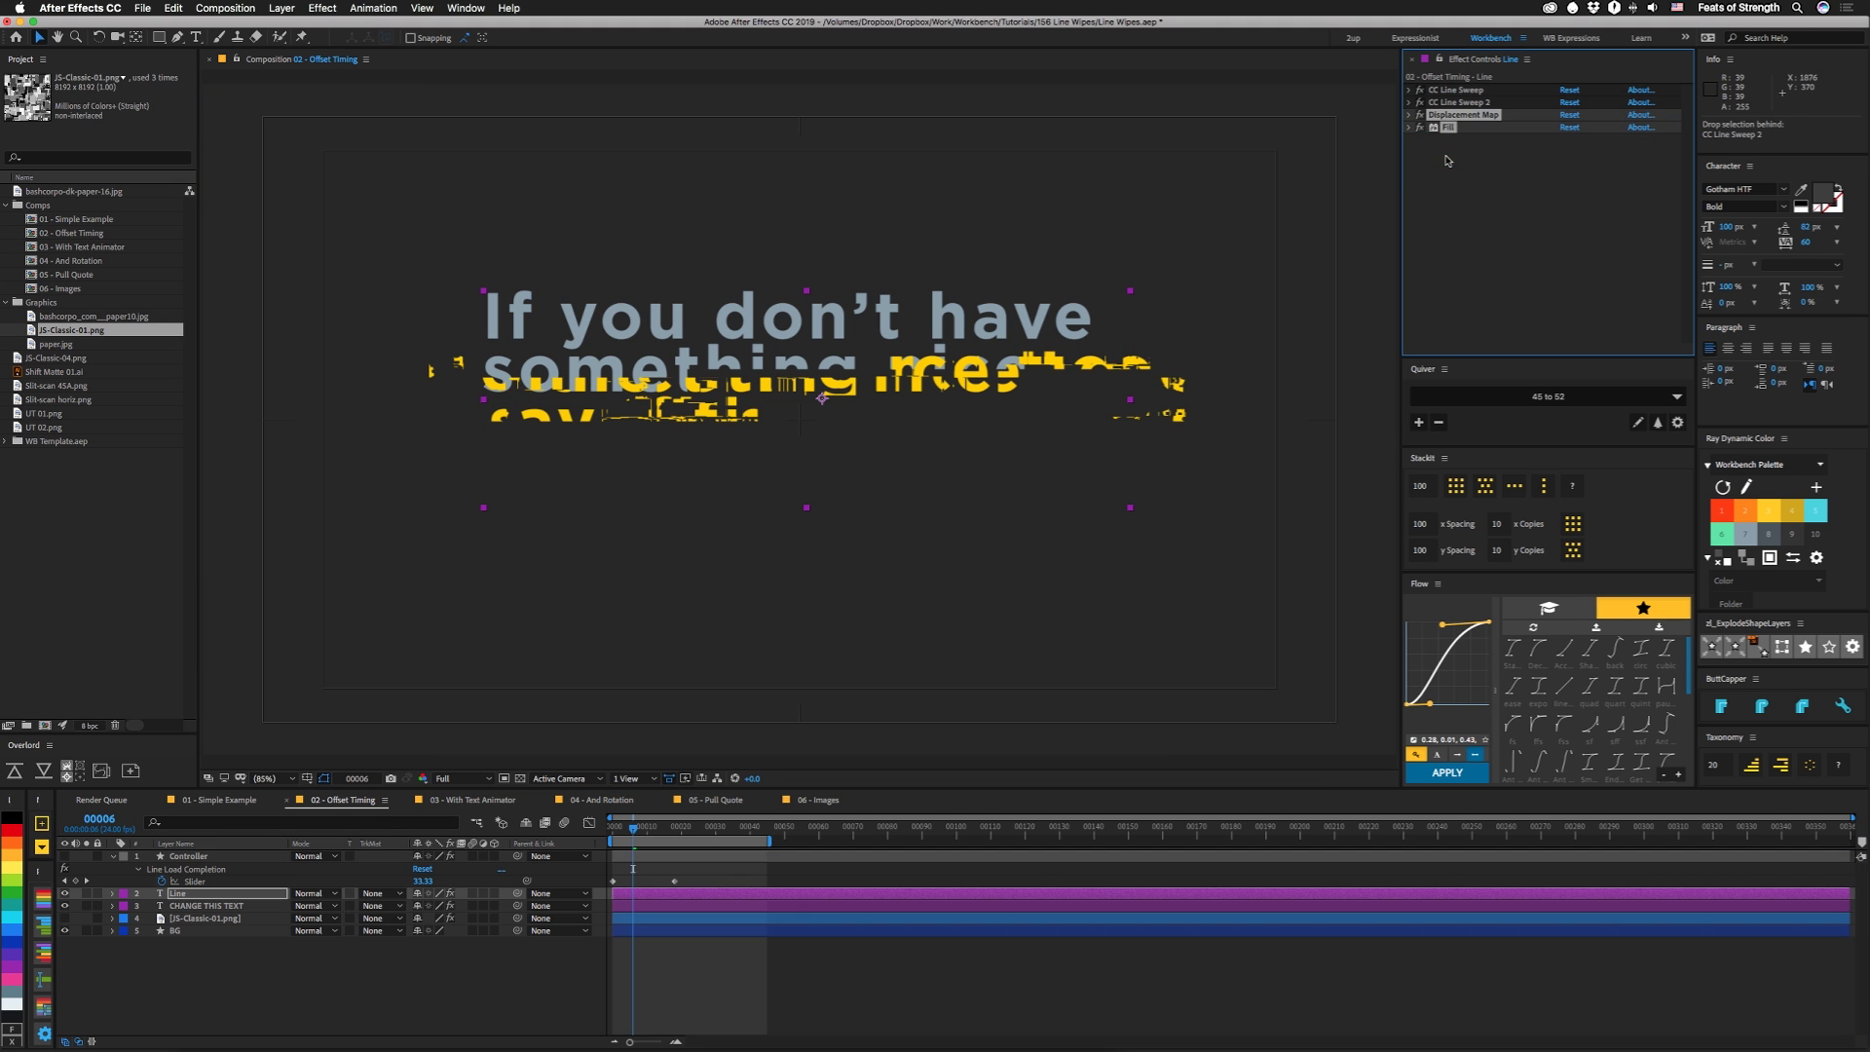
pyautogui.moveTo(632, 835); pyautogui.dragTo(639, 835)
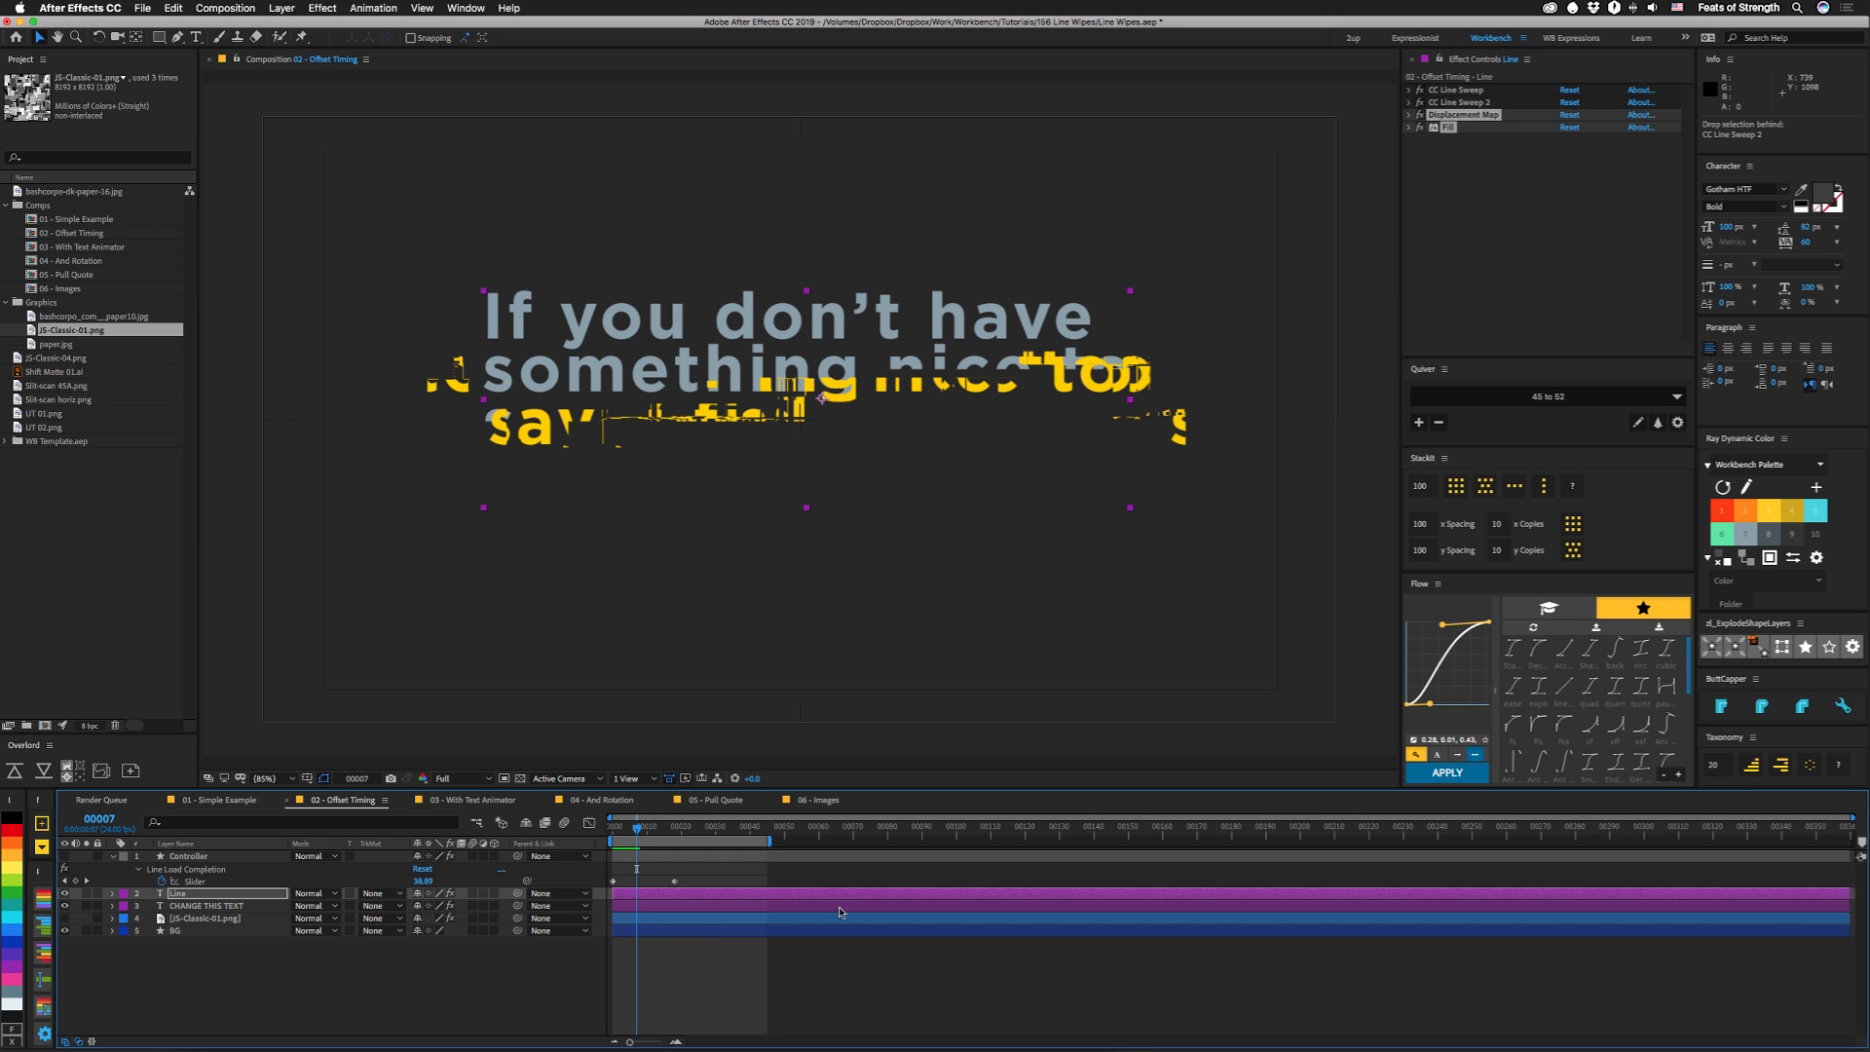
pyautogui.press('space')
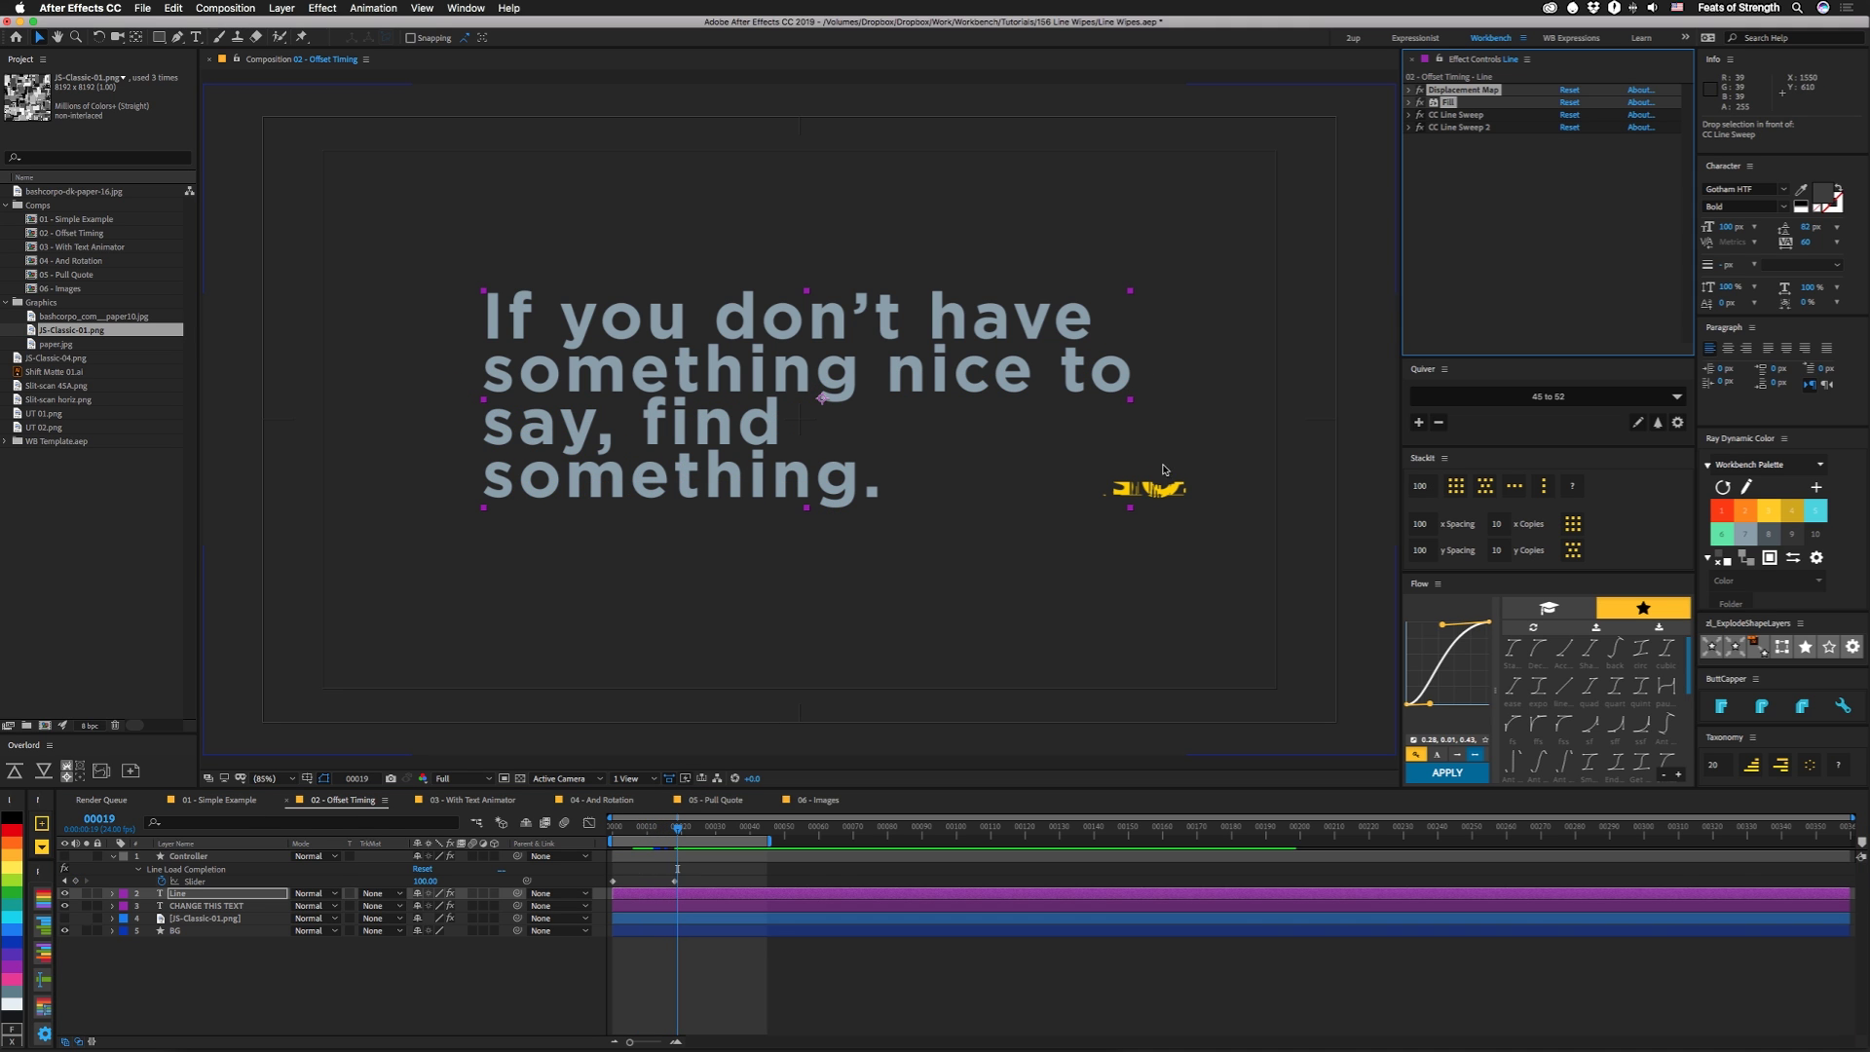
pyautogui.click(190, 856)
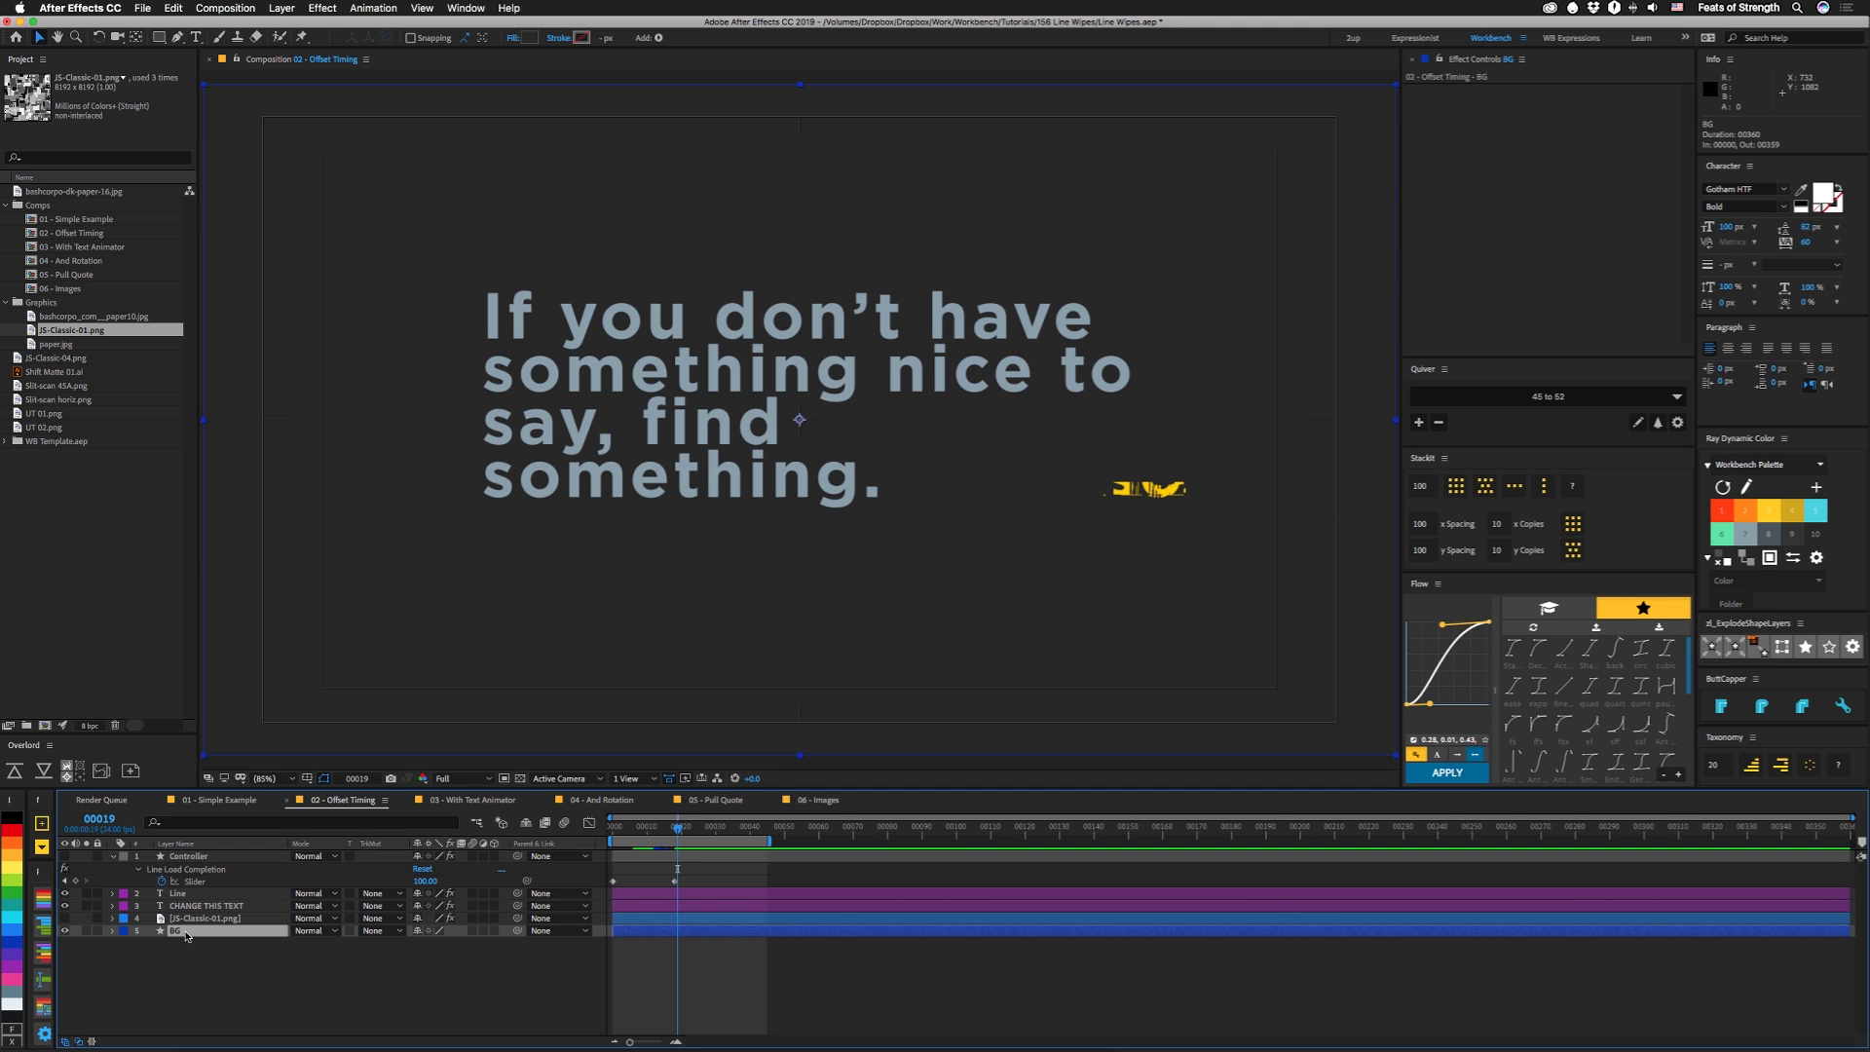
pyautogui.hotkey('ctrl', 'space')
pyautogui.write('line')
pyautogui.press('Return')
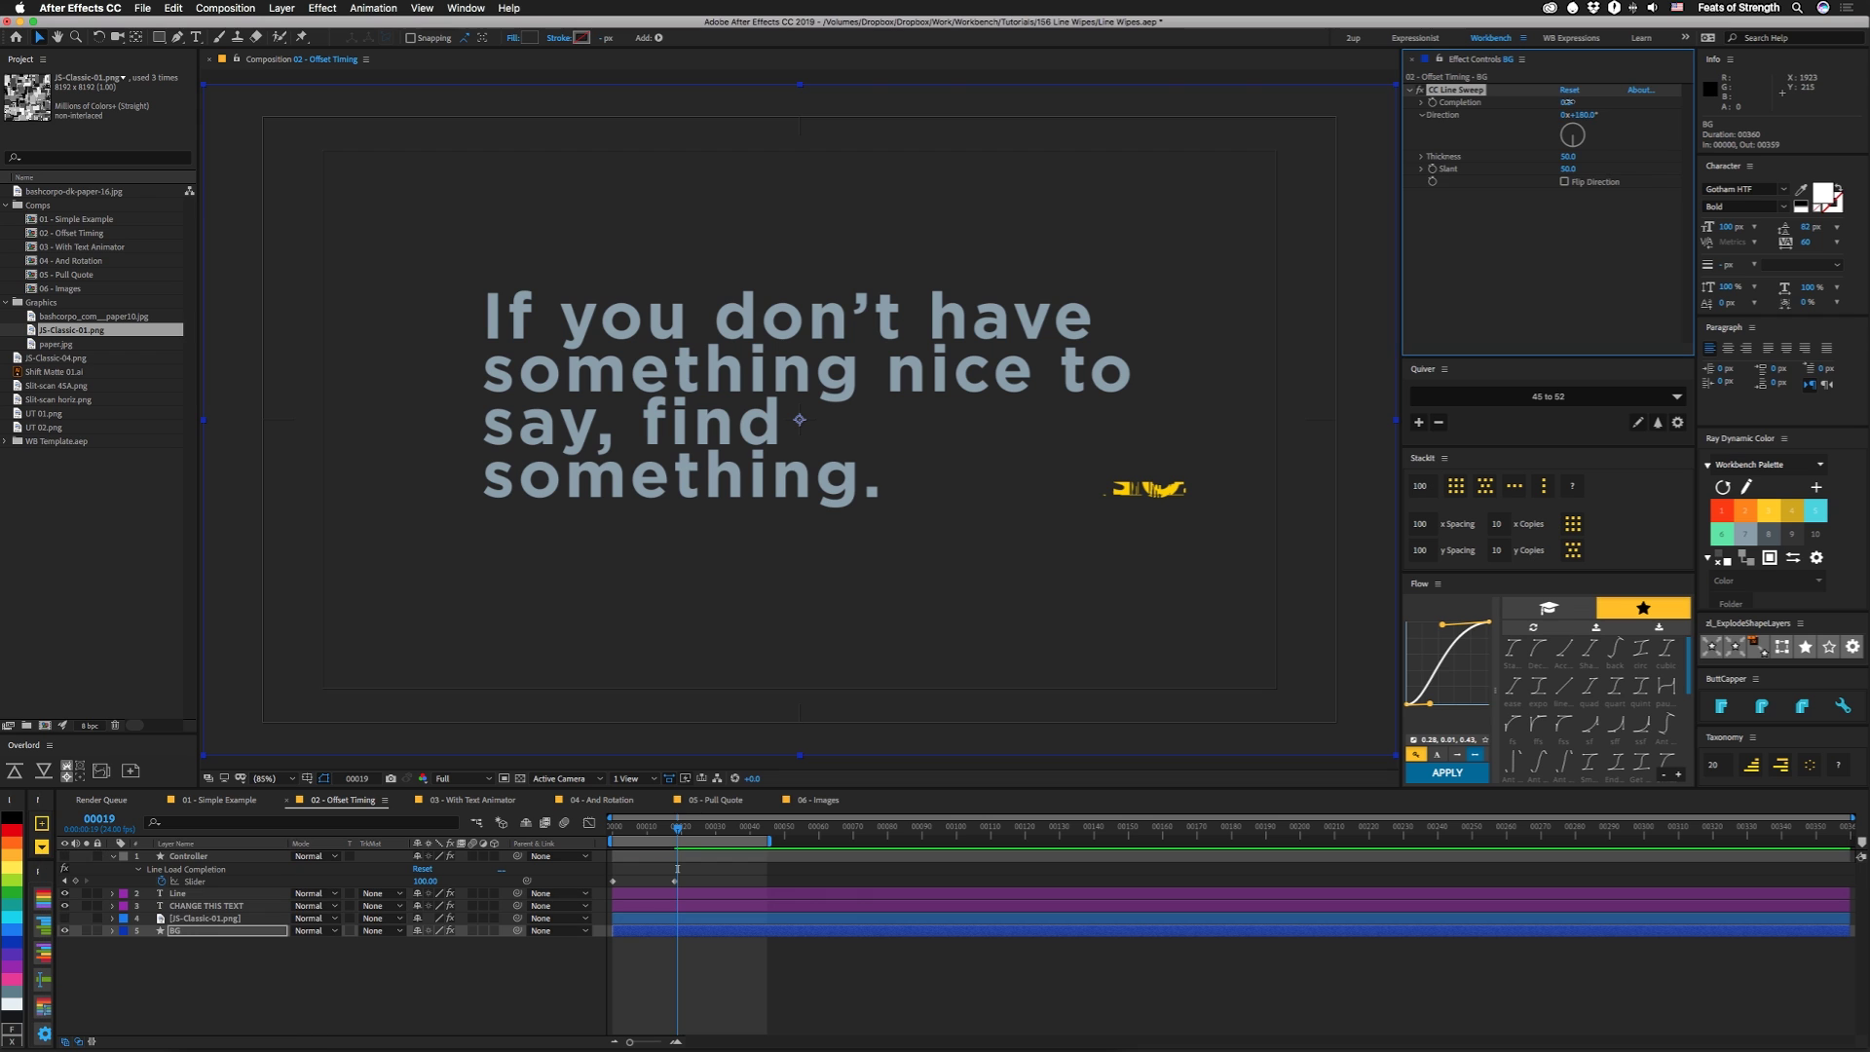
pyautogui.moveTo(1567, 102); pyautogui.dragTo(1612, 101)
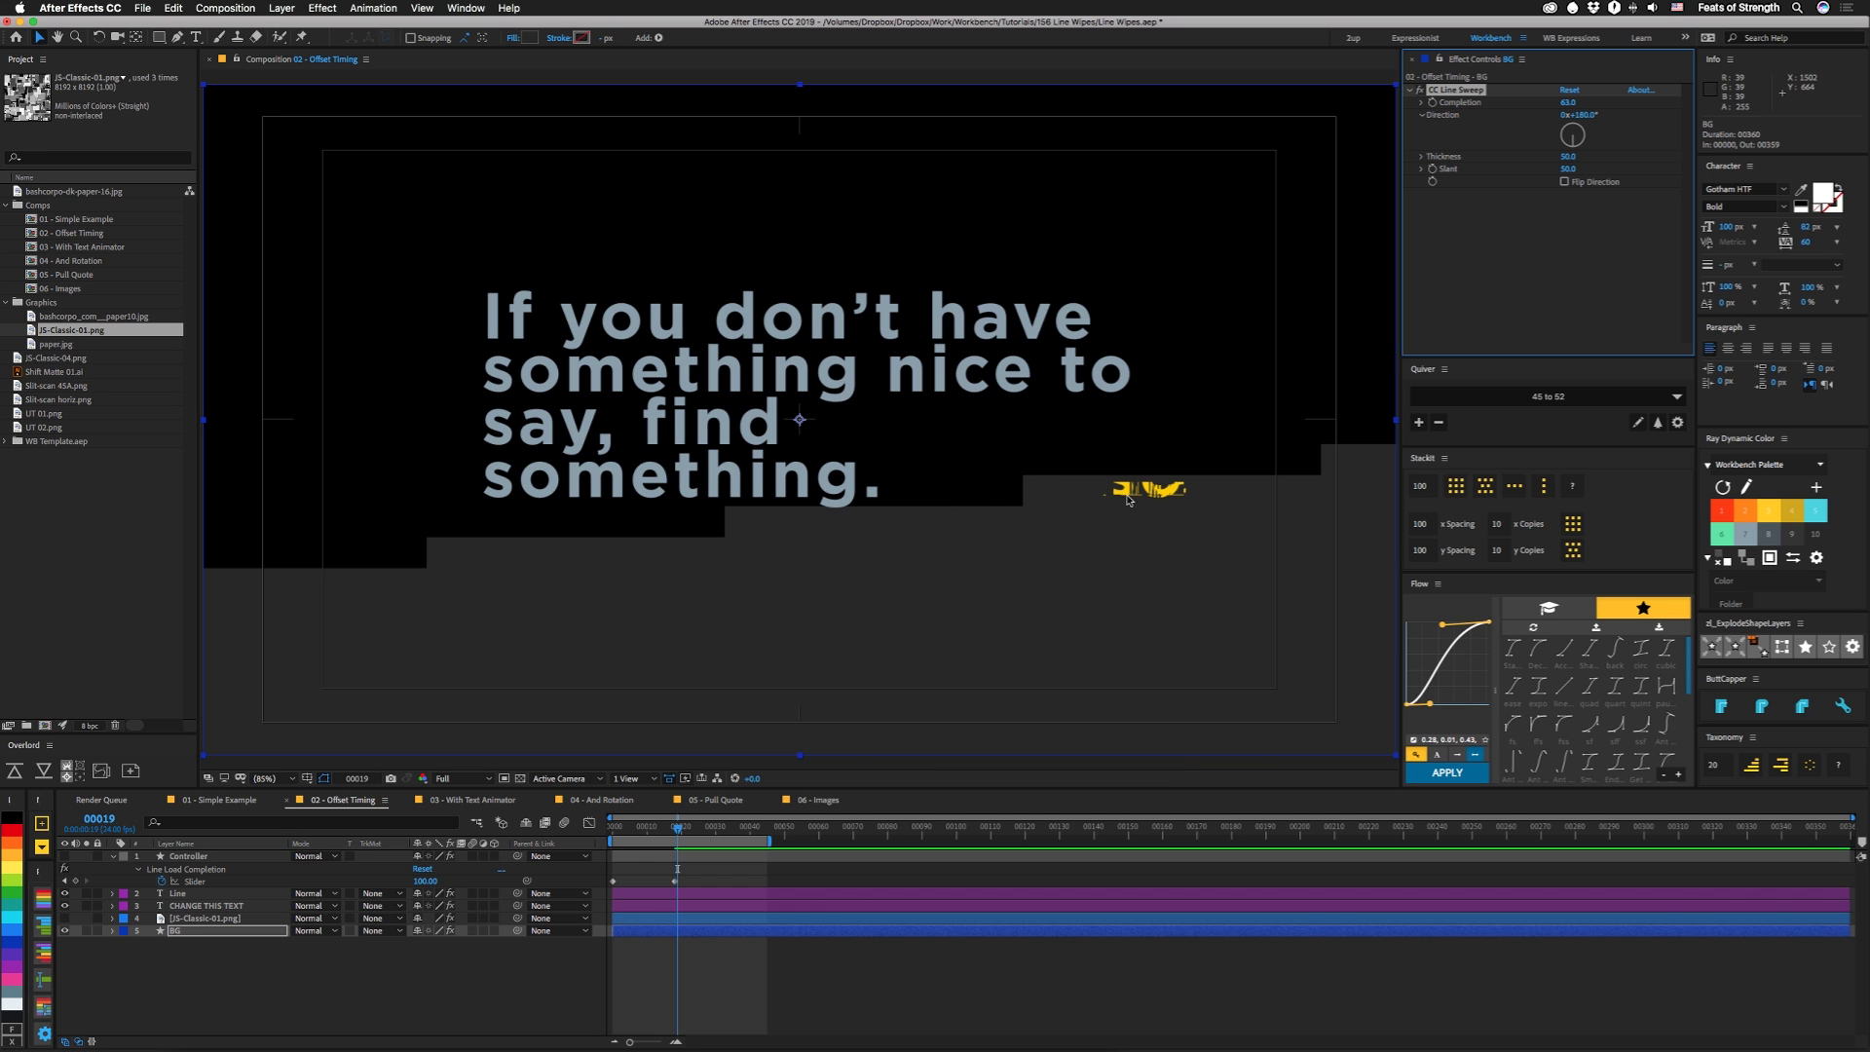
pyautogui.press('Delete')
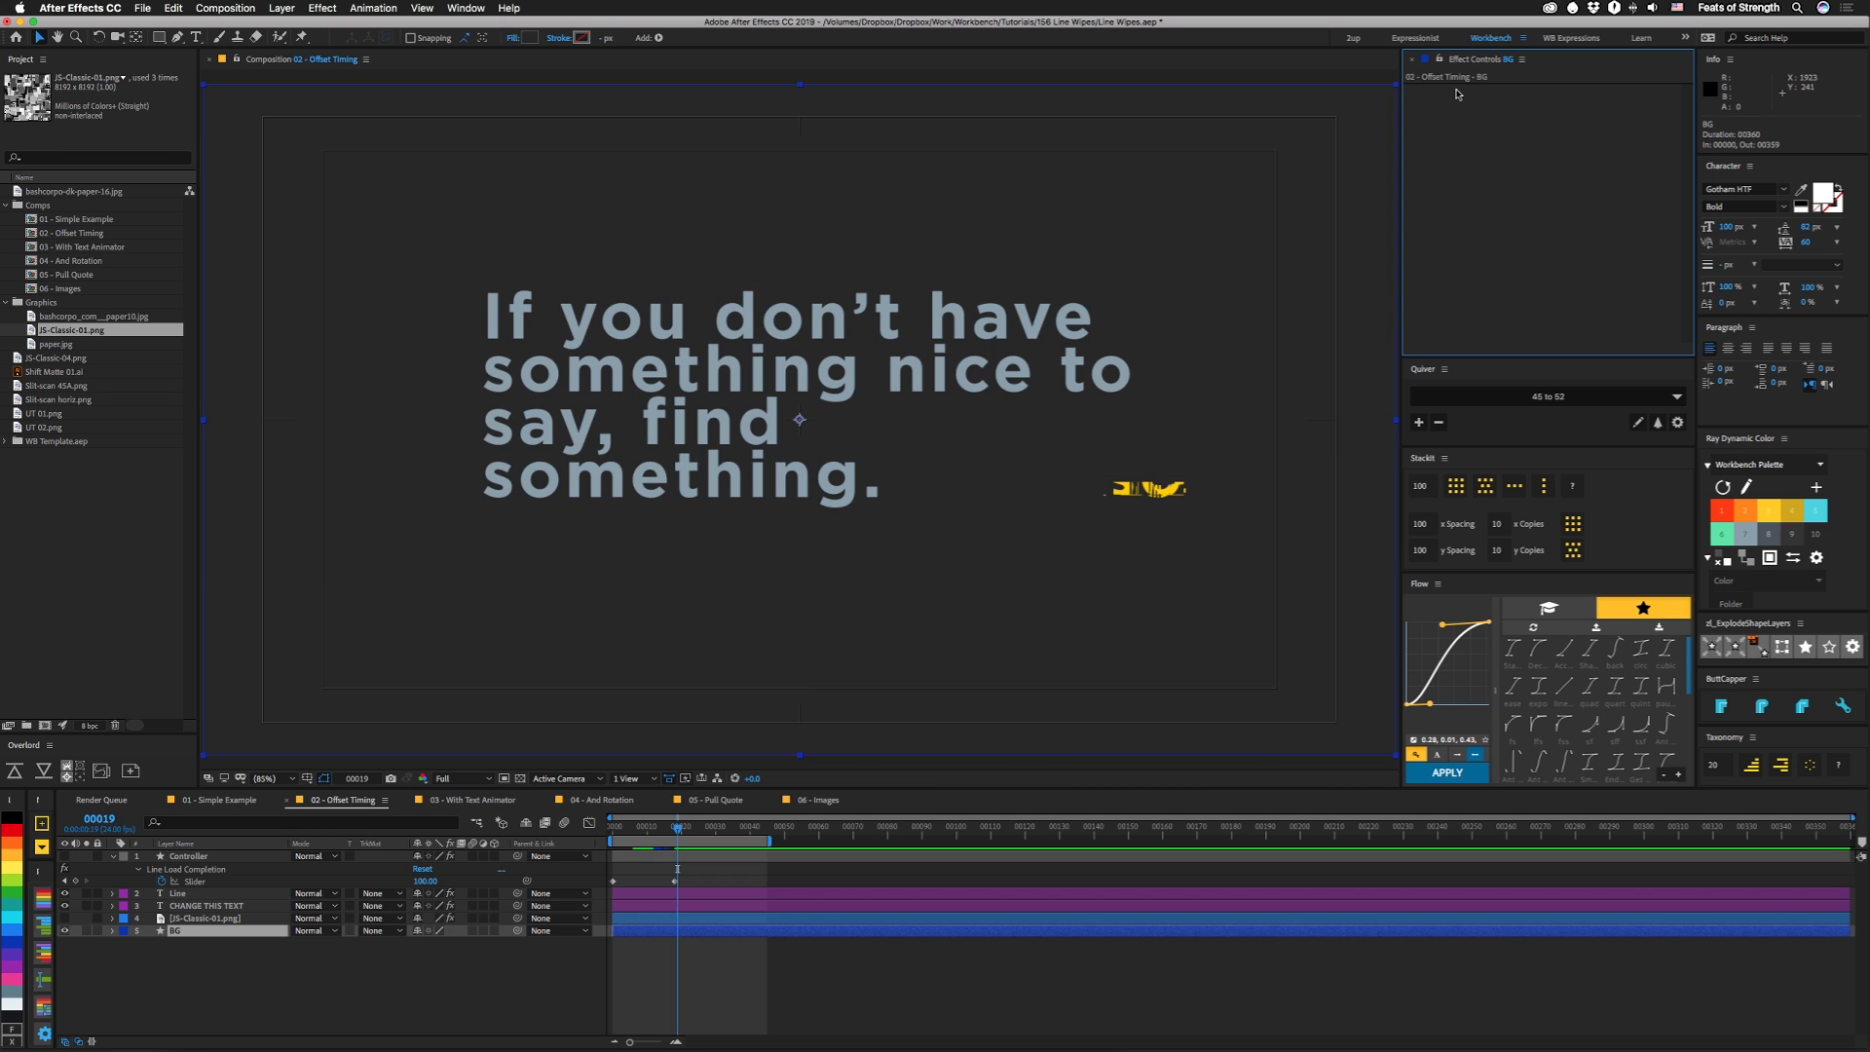
# End the Line layer's valueAtTime completion expression with a semicolon, then preview the wipe around frame 11
pyautogui.click(185, 894)
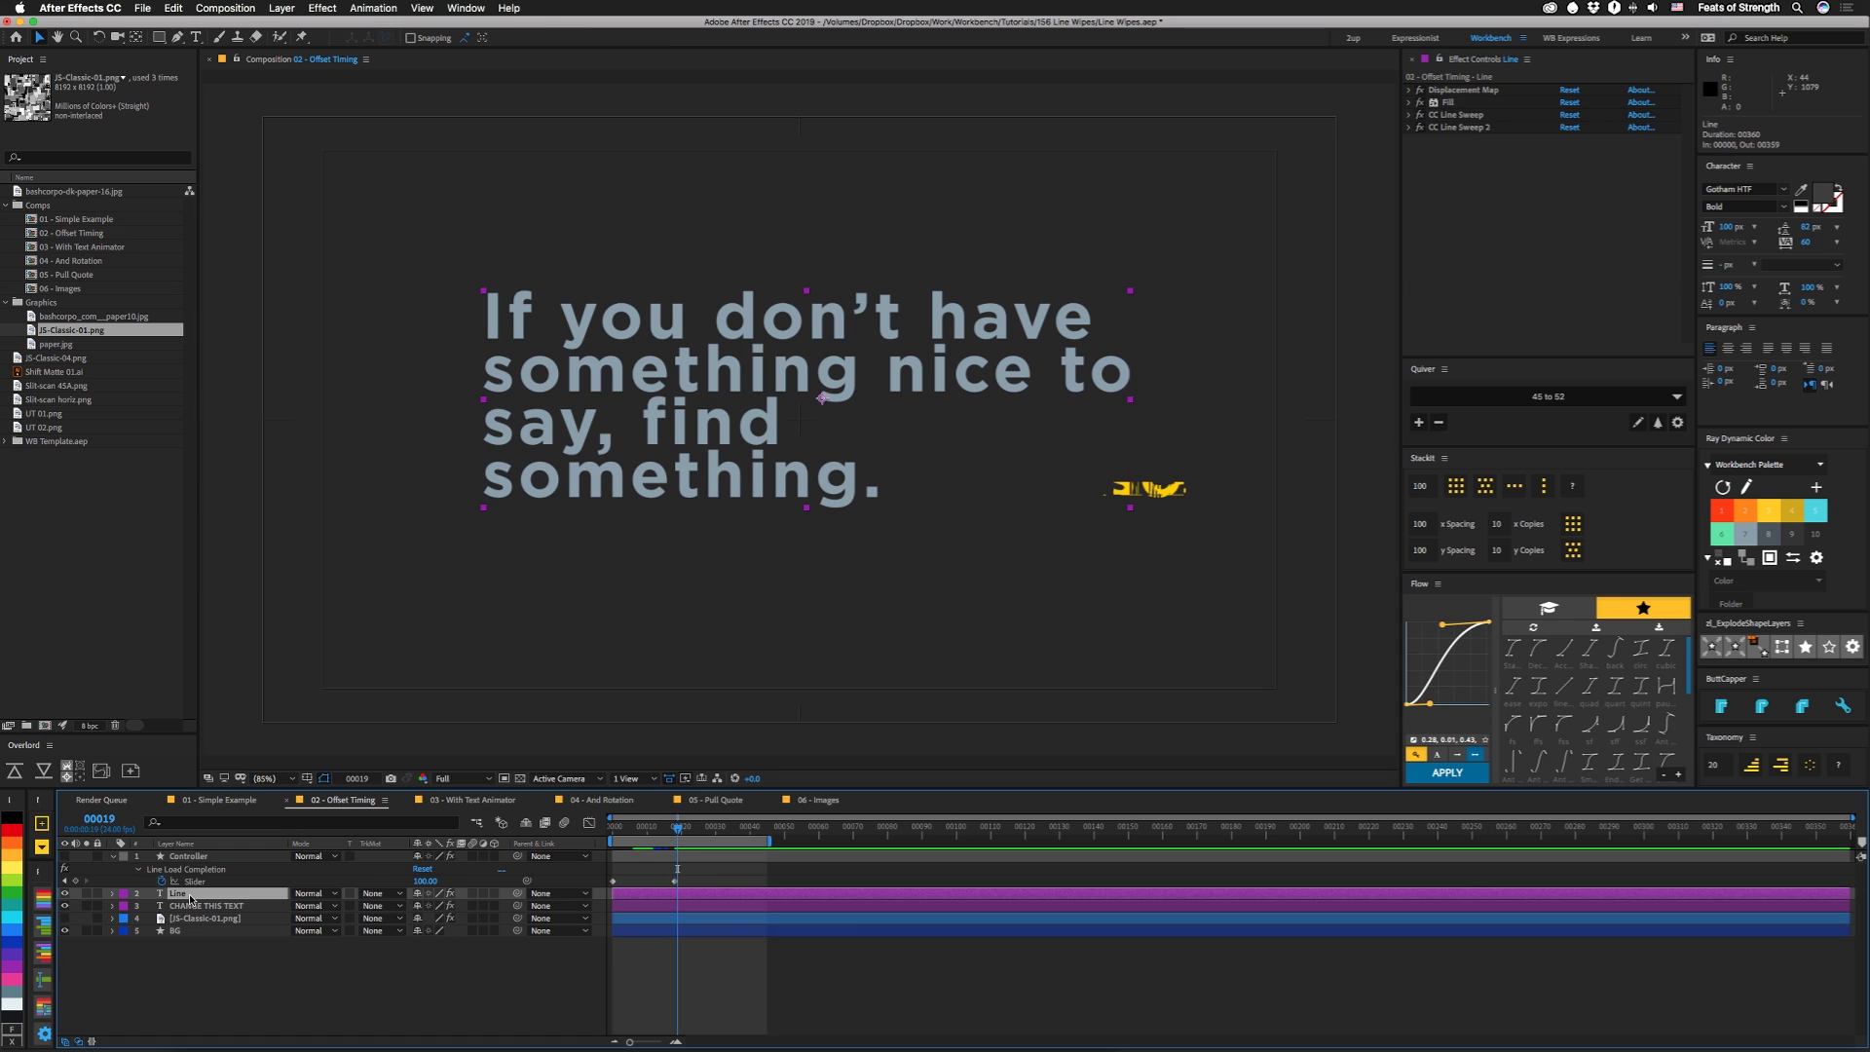
pyautogui.press('e')
pyautogui.press('e')
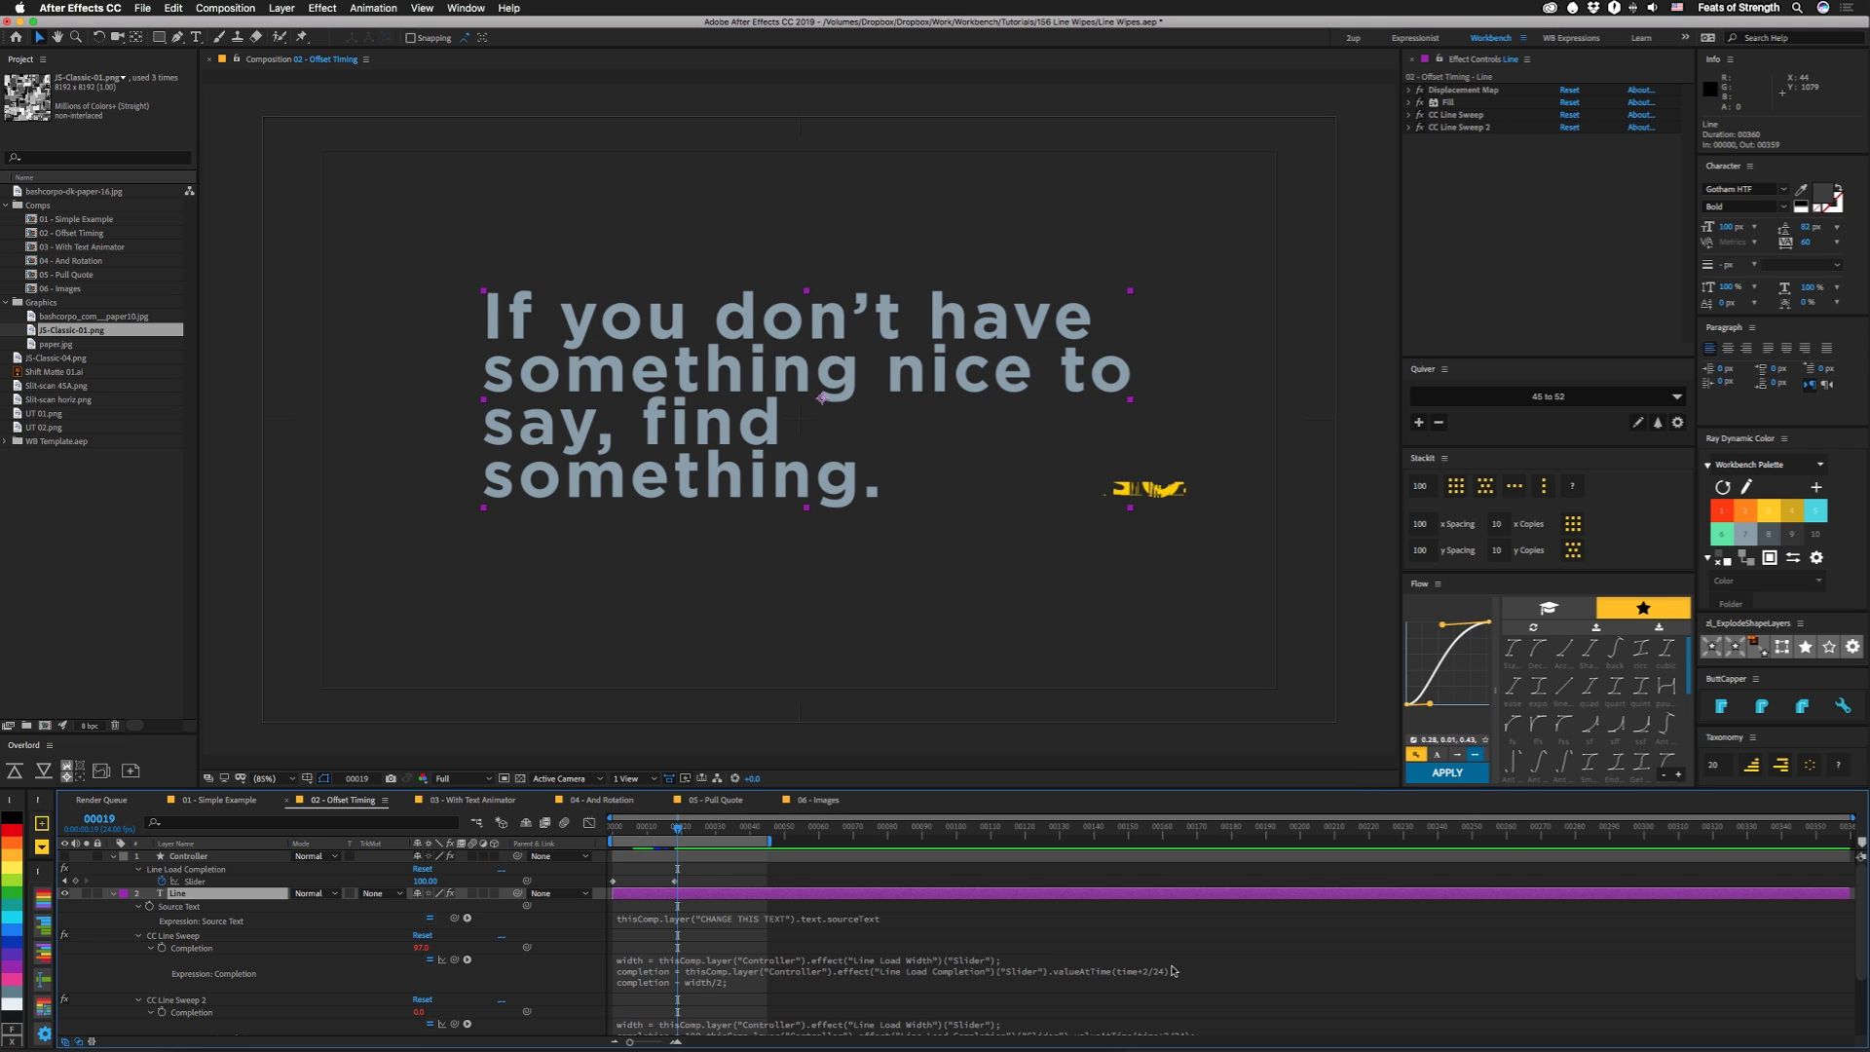
pyautogui.write(';')
pyautogui.press('KP_Enter')
pyautogui.press('u')
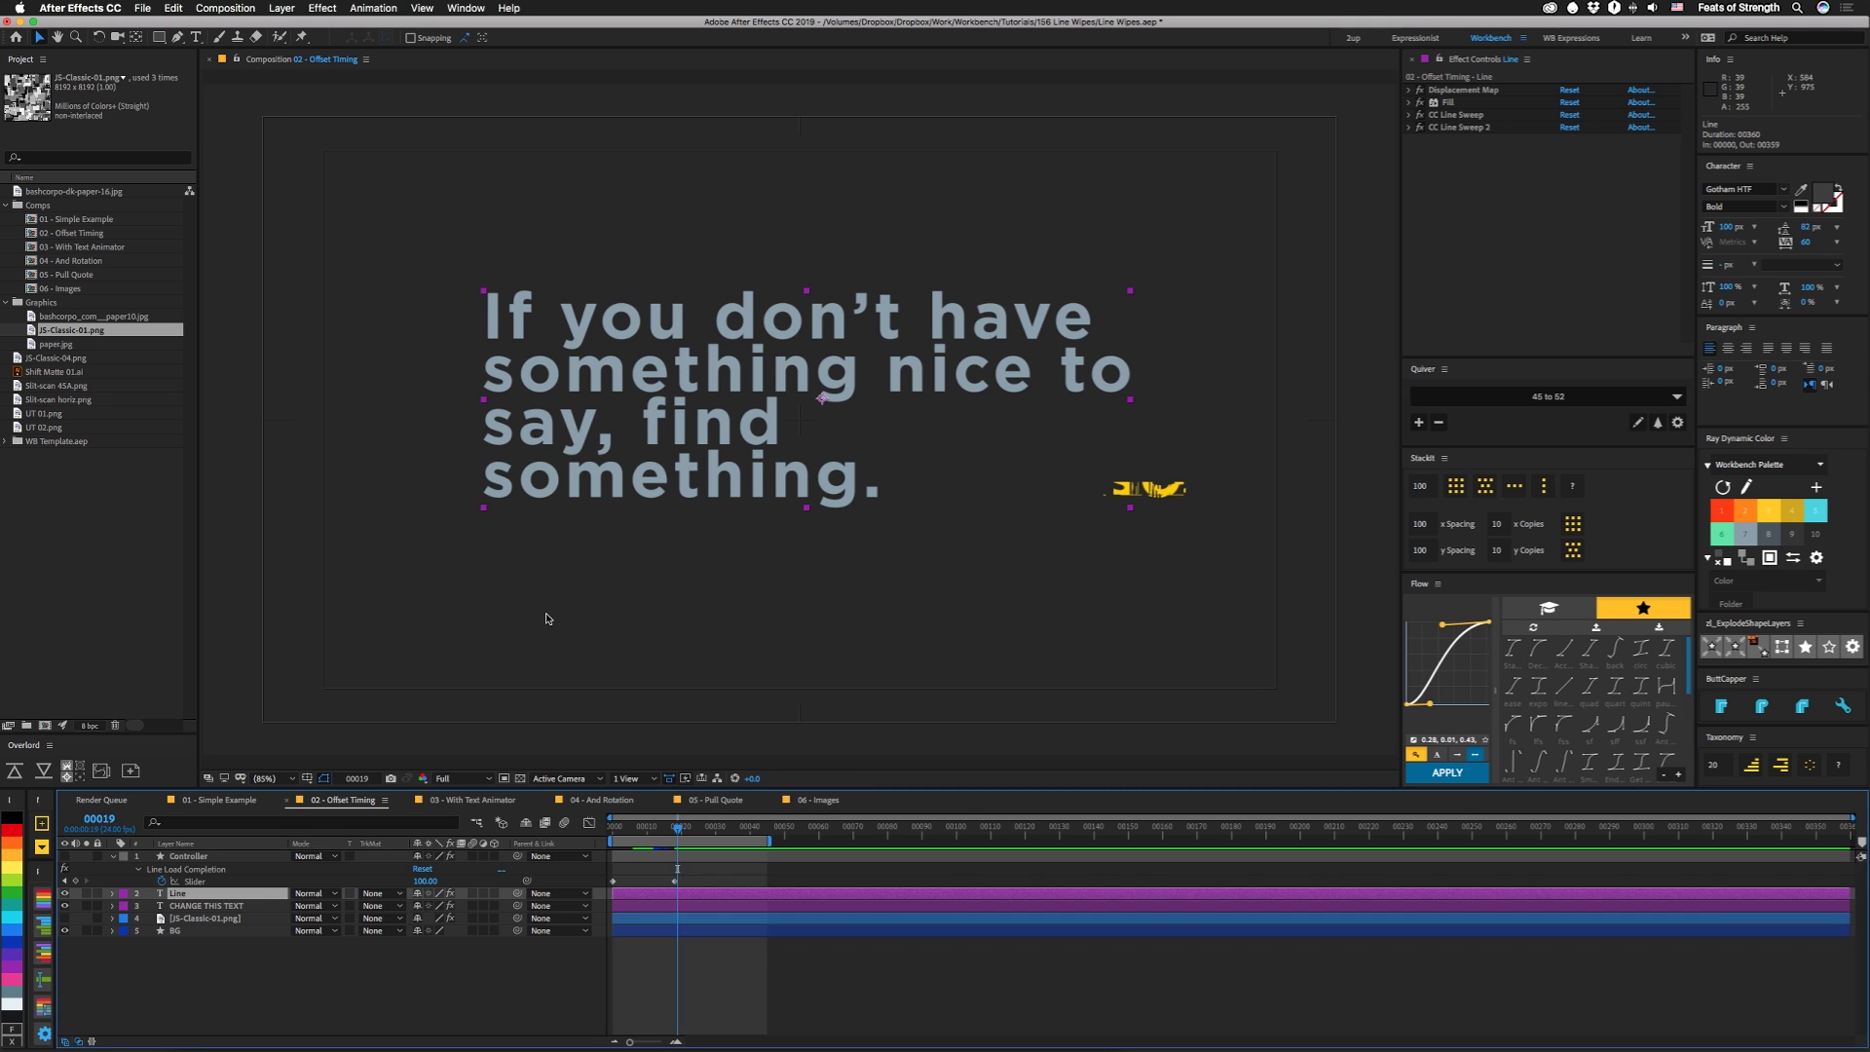
pyautogui.moveTo(662, 830); pyautogui.dragTo(651, 829)
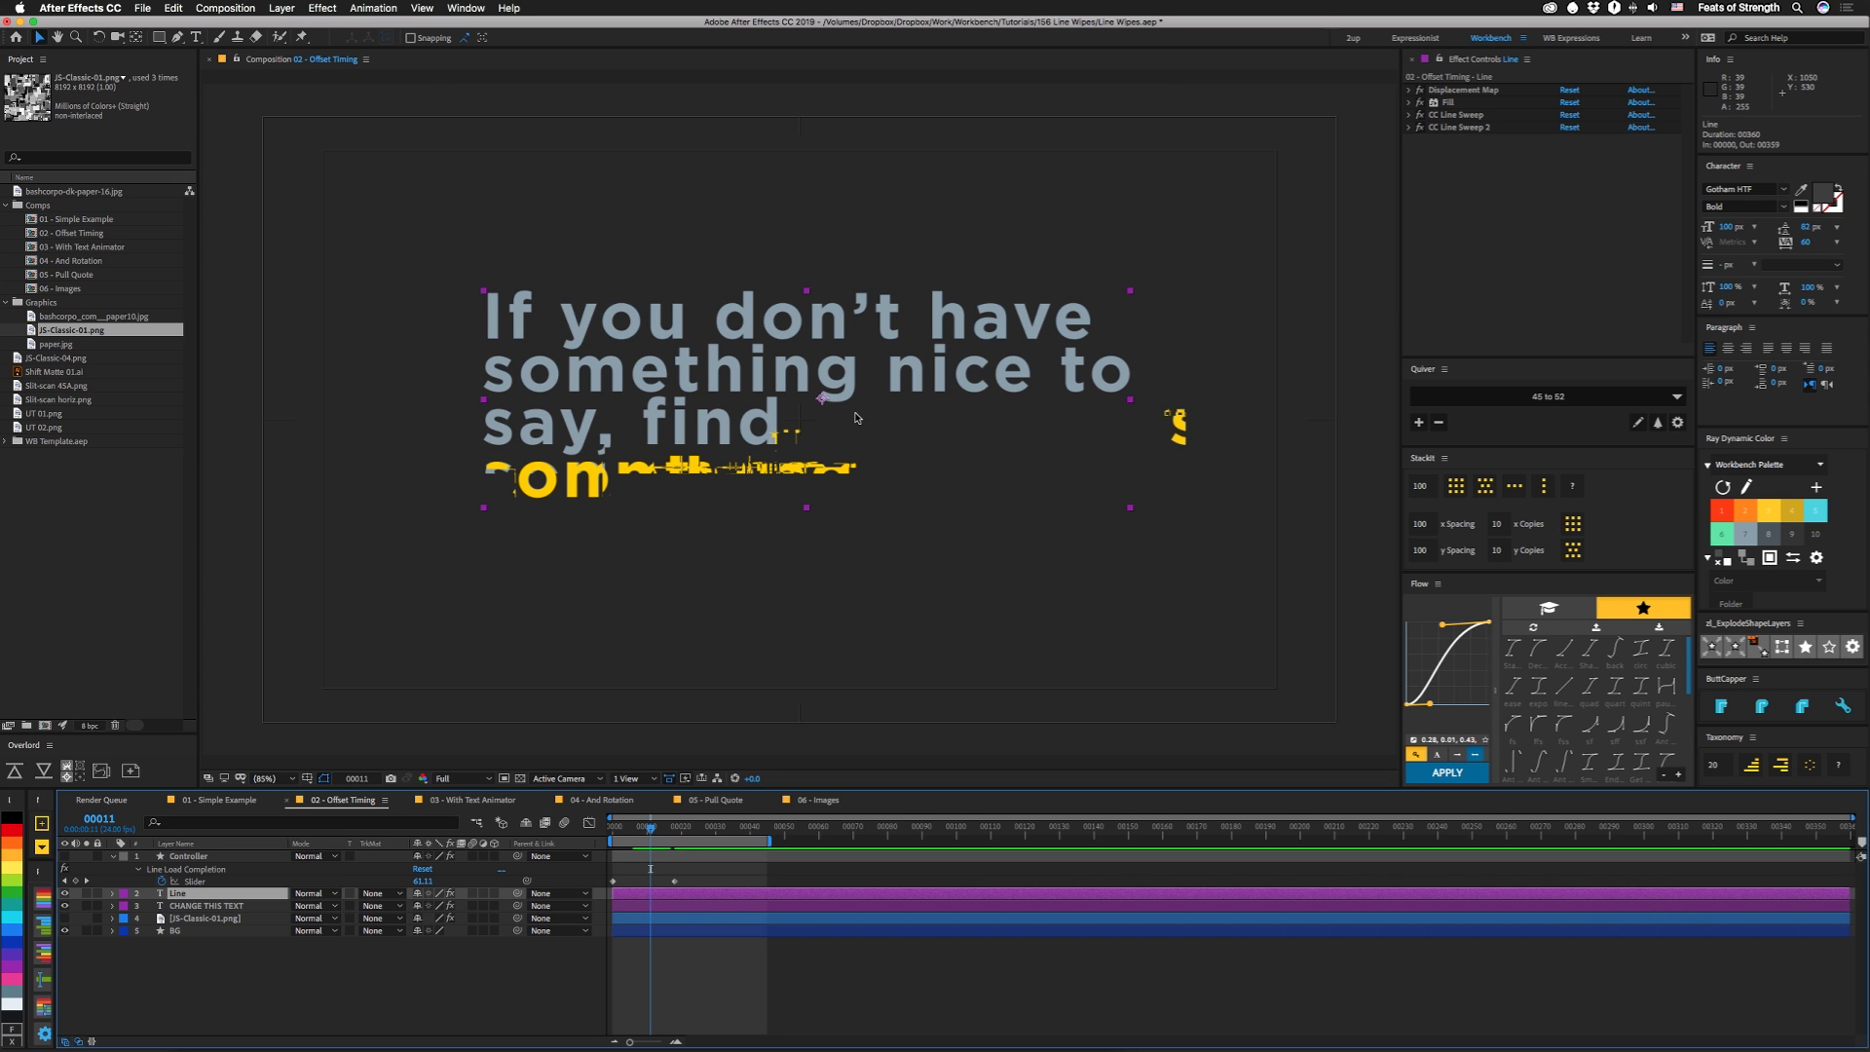
# Undo the Controller's Line Load Width change back to 6 and open the 03 - With Text Animator comp
pyautogui.click(179, 859)
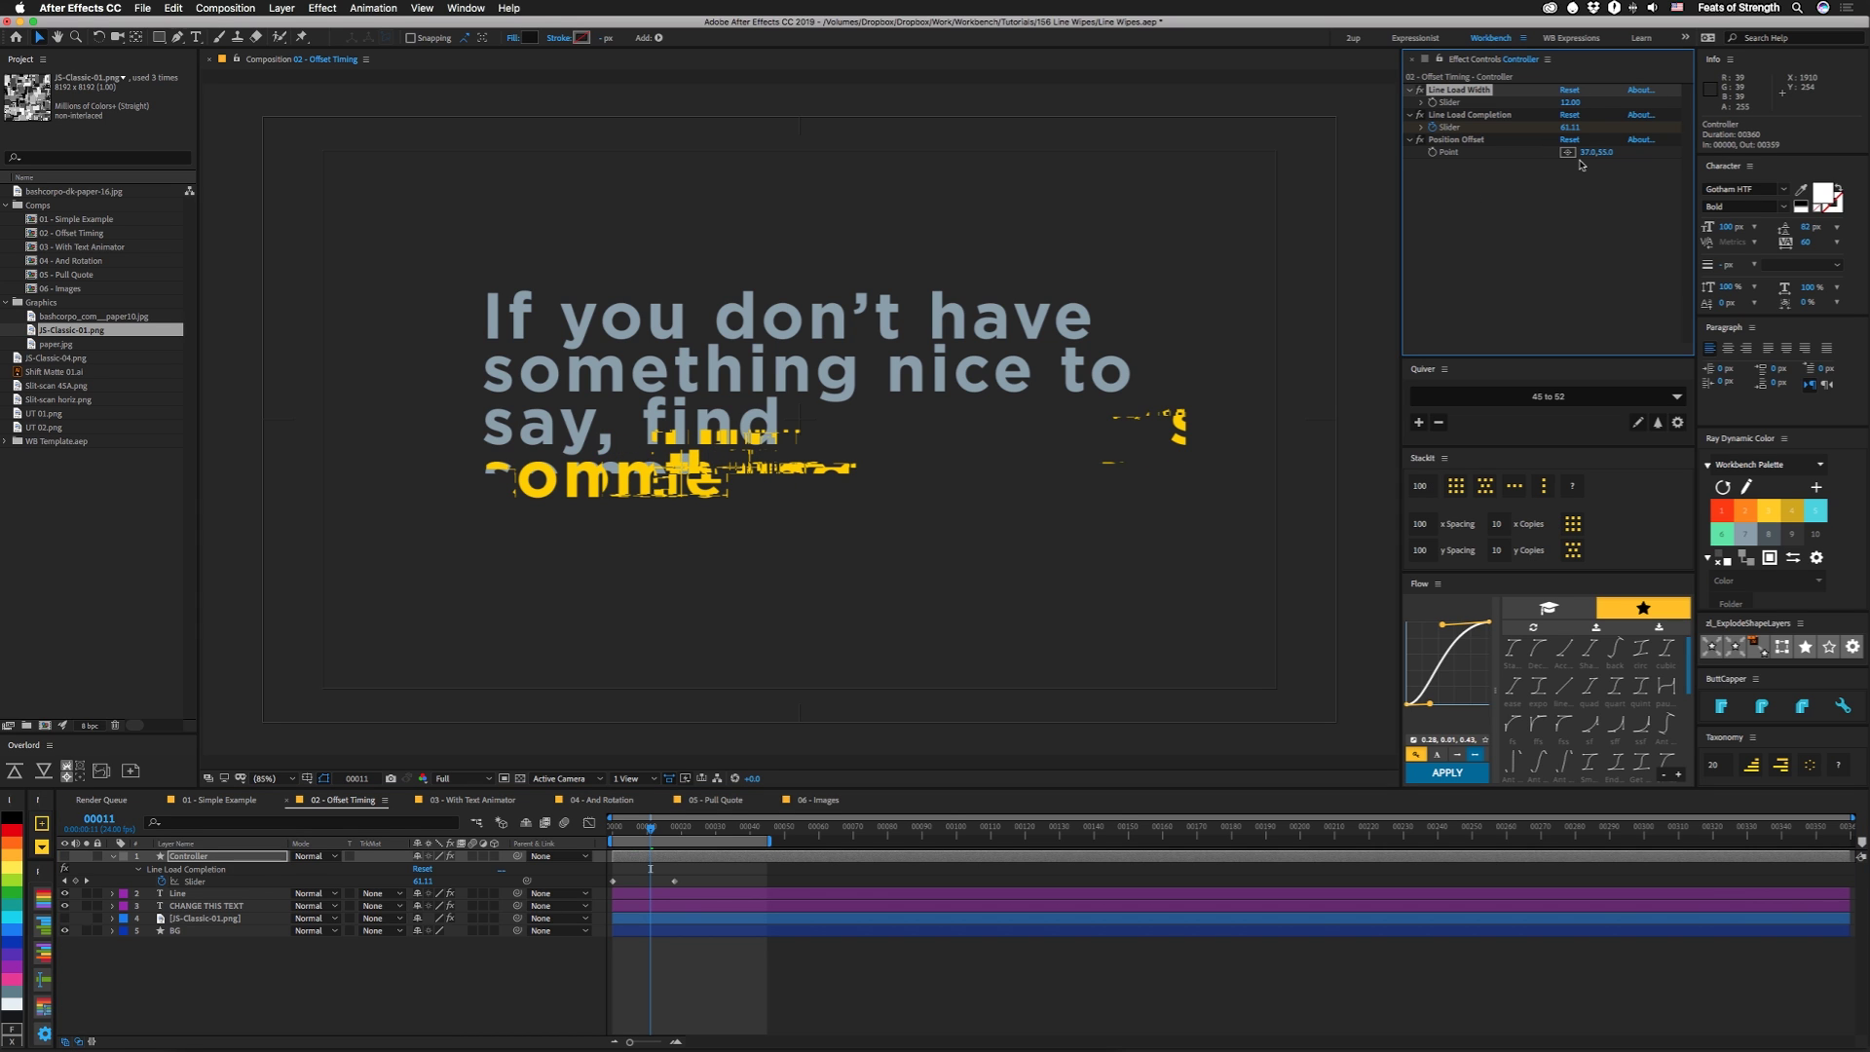
pyautogui.press('super+z')
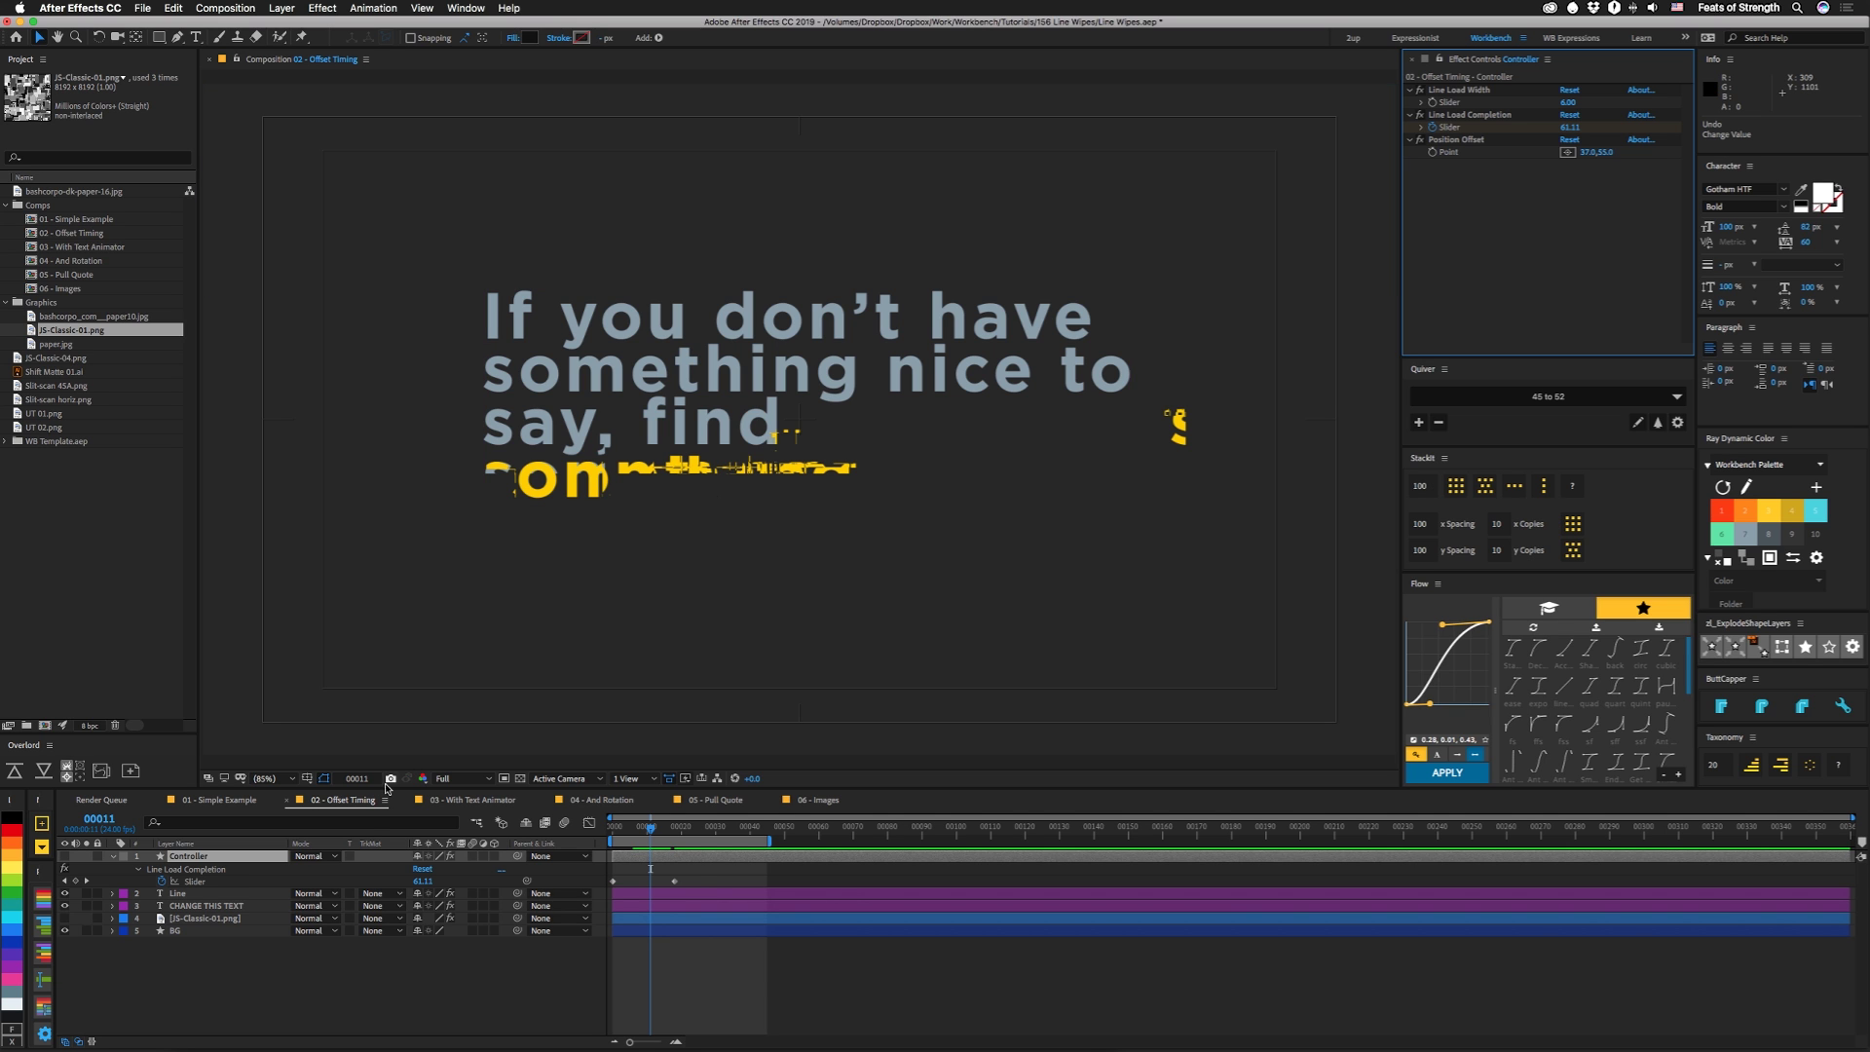
pyautogui.click(476, 800)
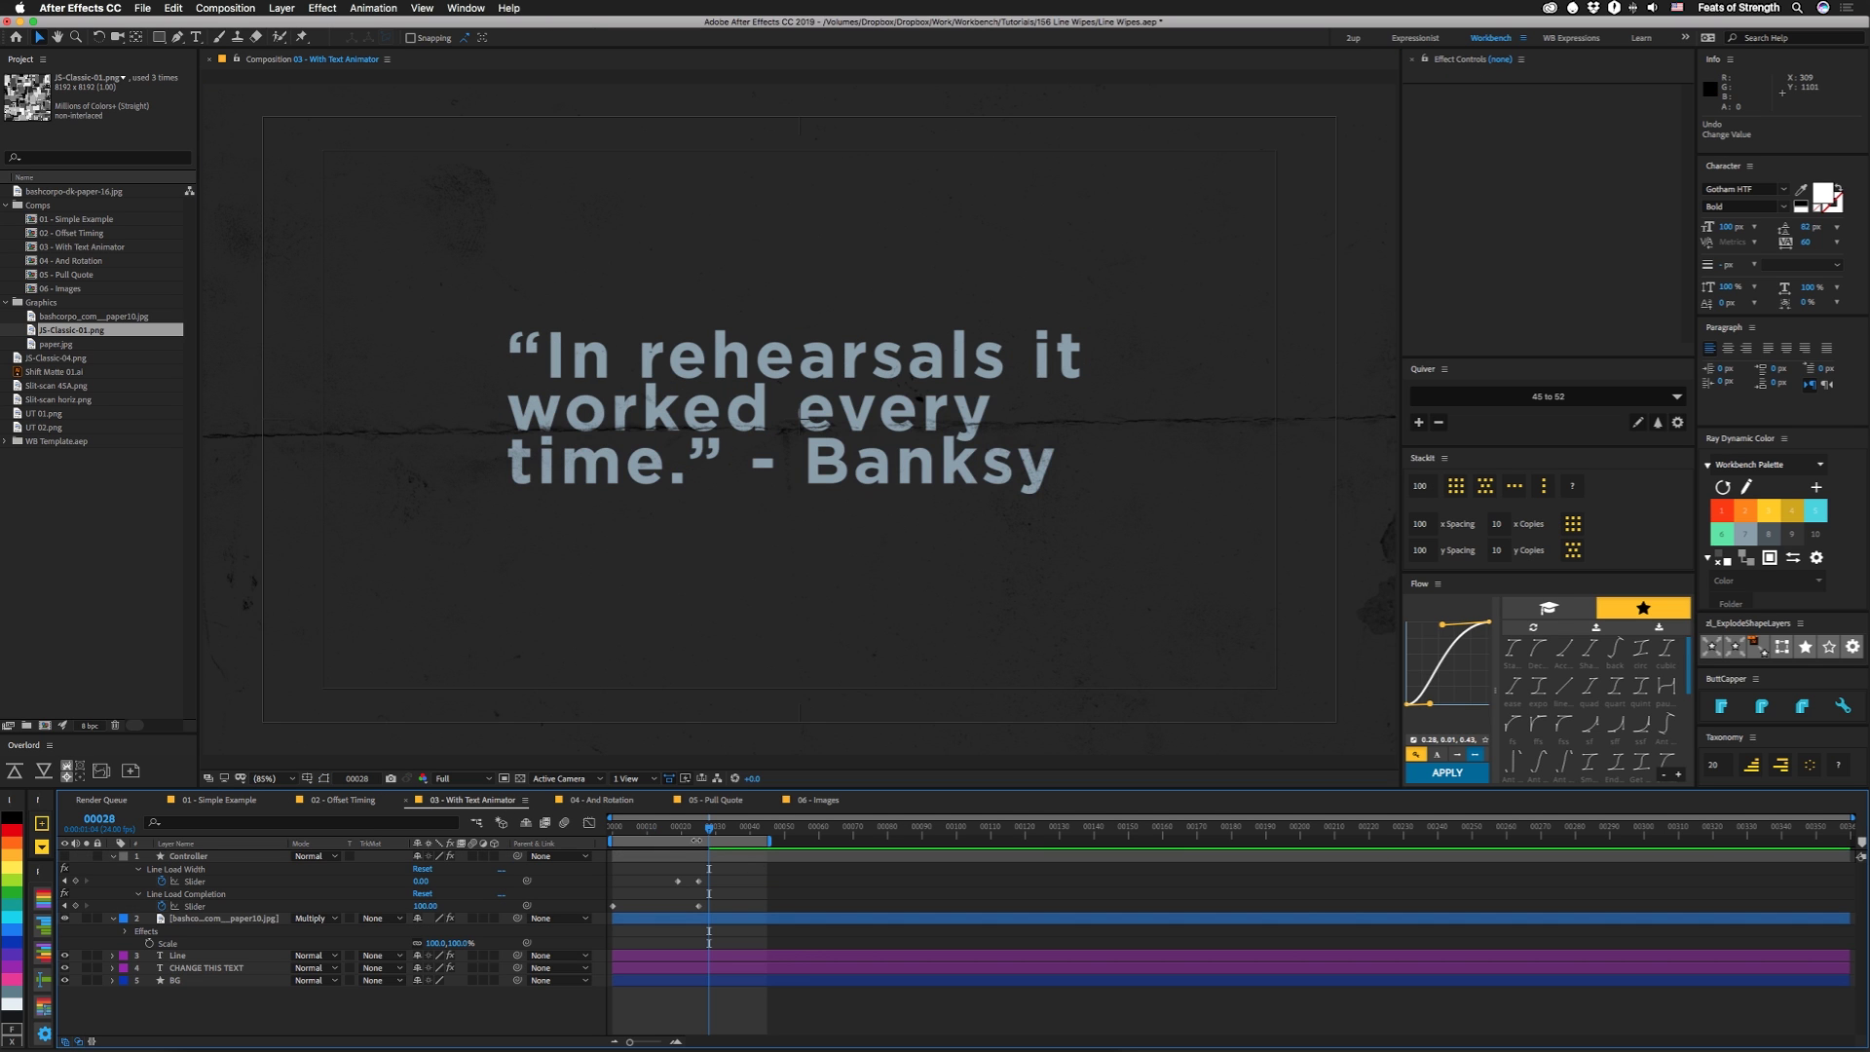
# Preview the text animation at frame 12, save the project, and open the 04 - And Rotation comp
pyautogui.moveTo(703, 834); pyautogui.dragTo(654, 835)
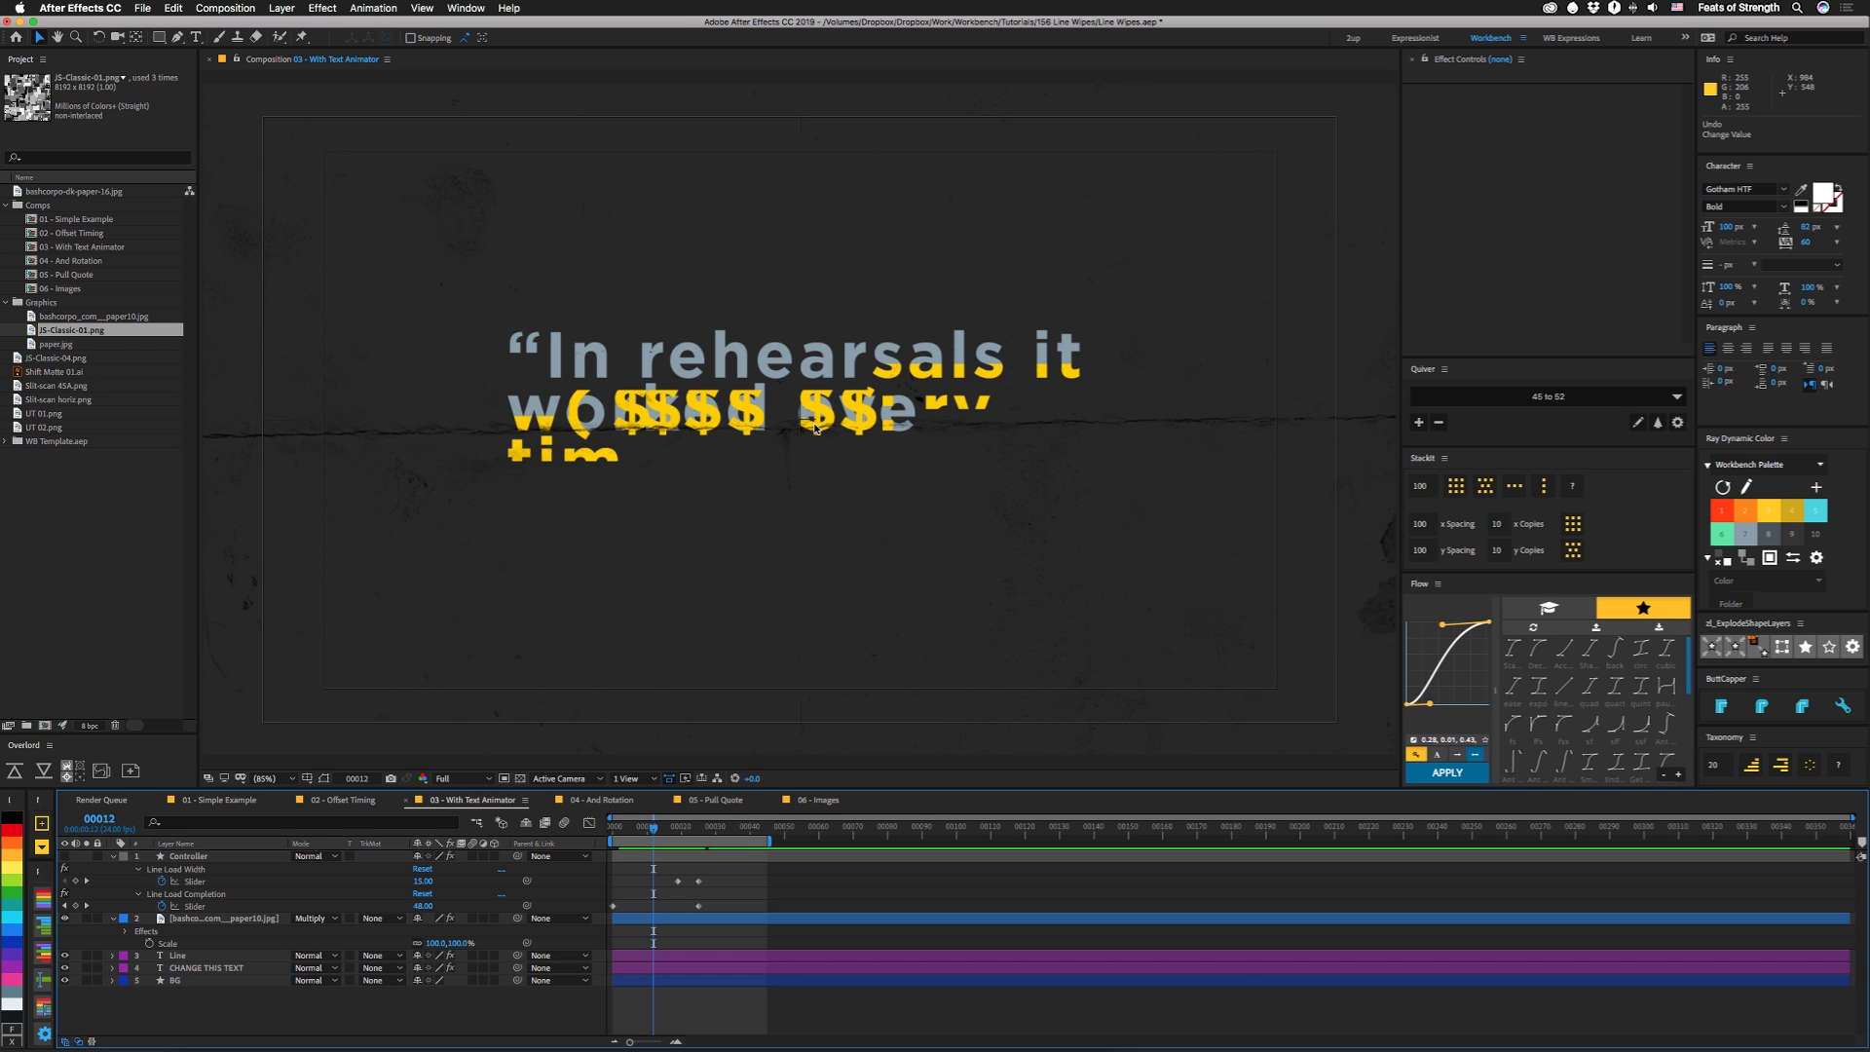
pyautogui.press('super+s')
pyautogui.click(614, 804)
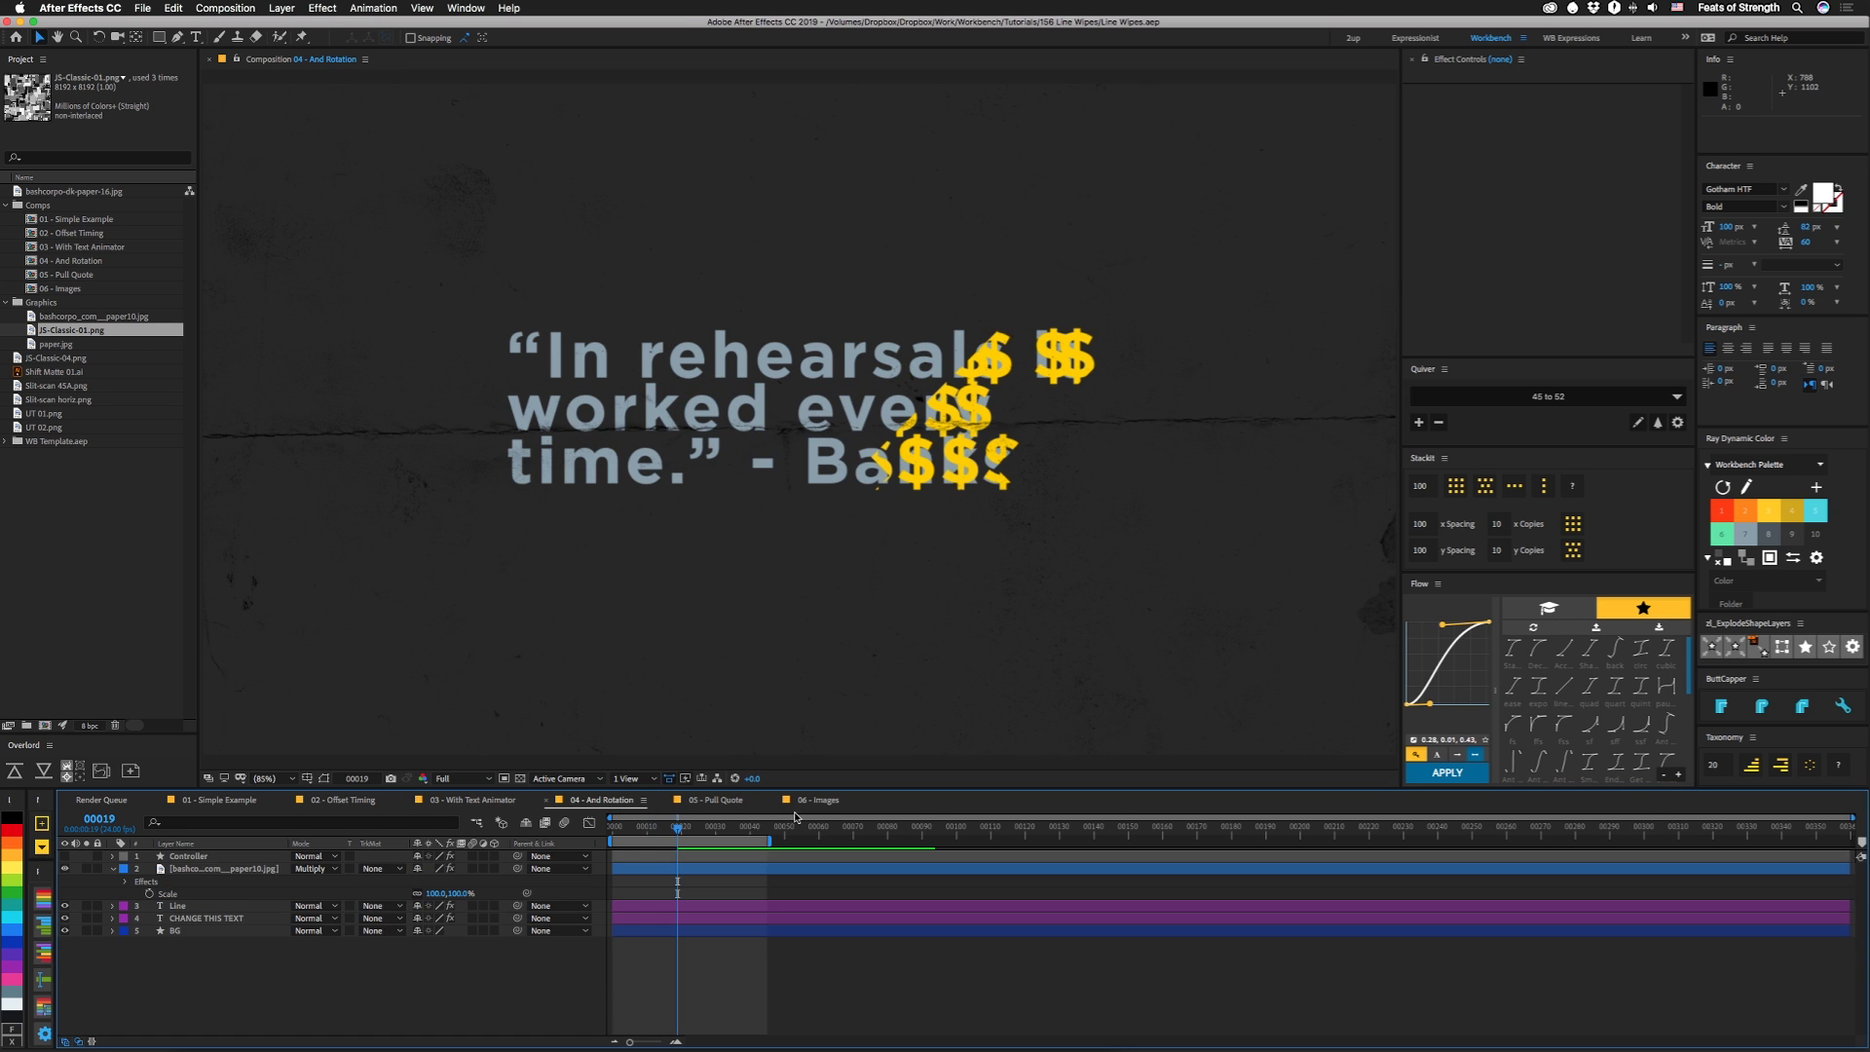
# Select the And Rotation comp's Line layer to show its Fill, Transform and CC Line Sweep effects
pyautogui.click(191, 922)
pyautogui.hotkey('ctrl', 'Up')
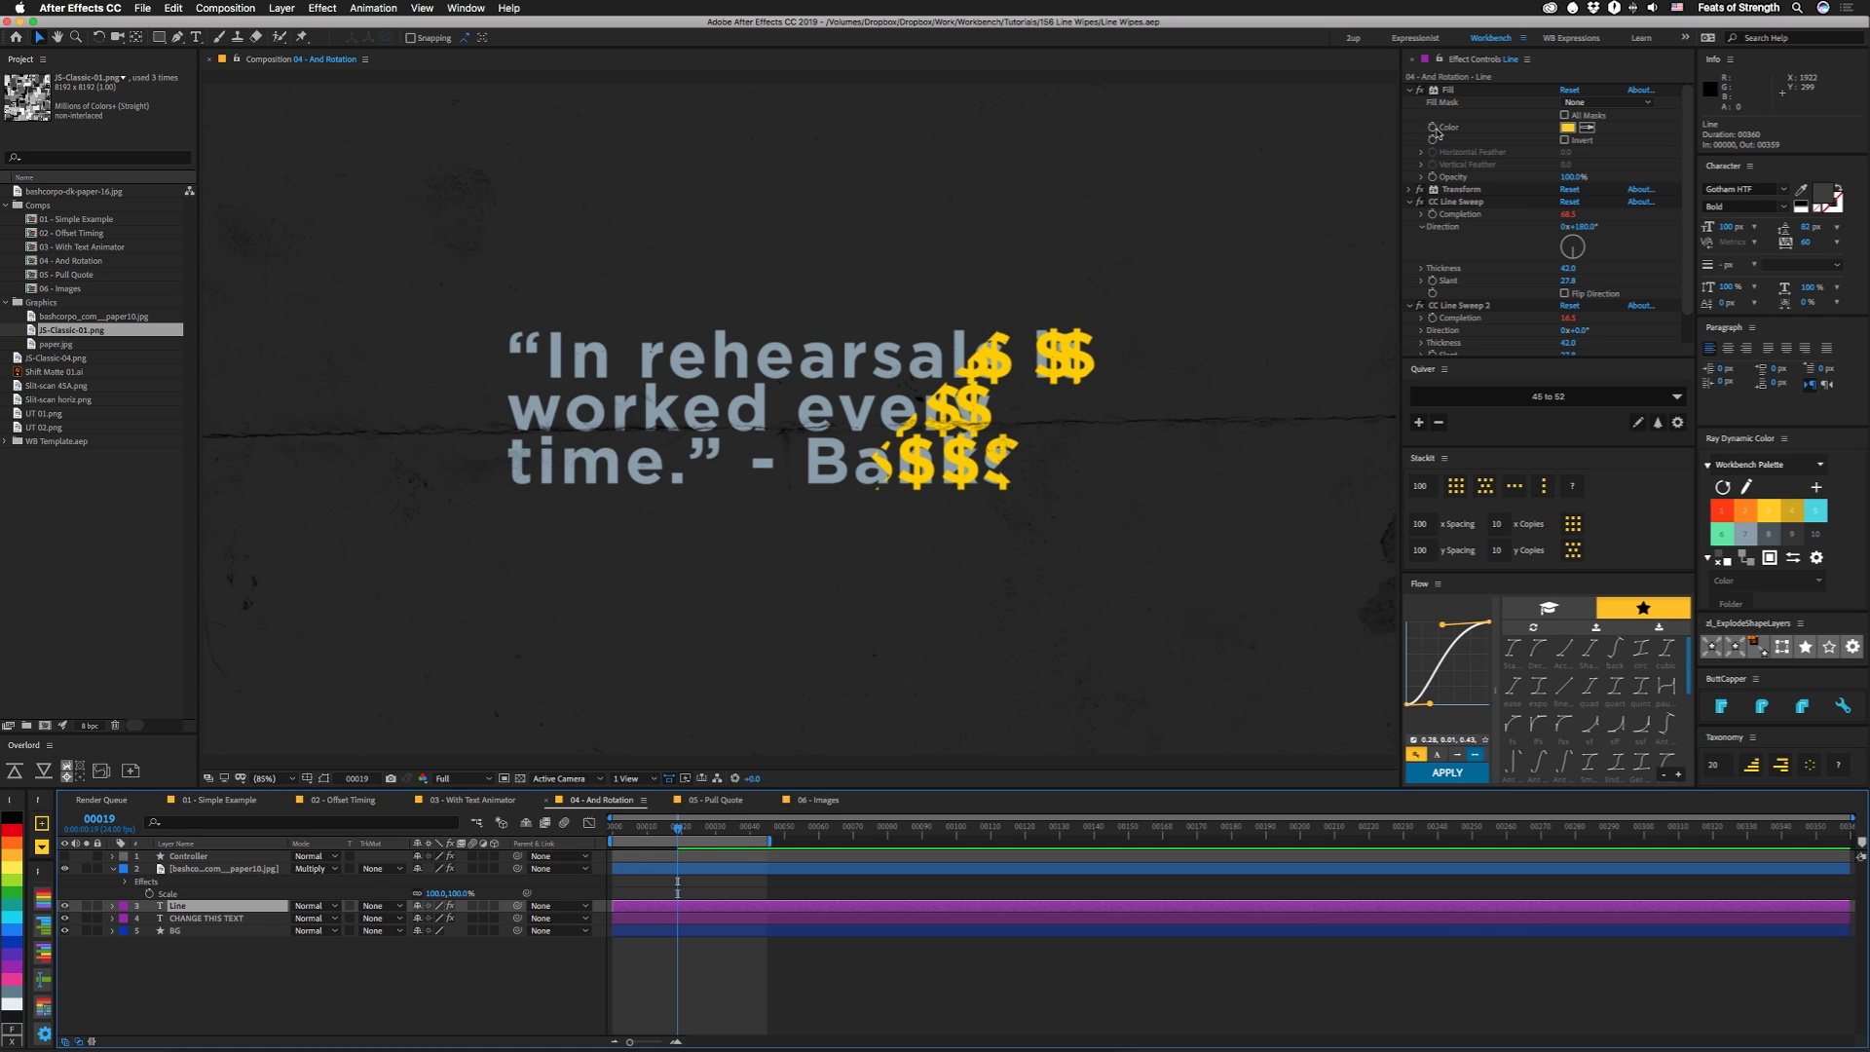
# Collapse both CC Line Sweeps and expand the Transform effect to inspect its settings
pyautogui.click(1410, 201)
pyautogui.click(1409, 215)
pyautogui.click(1456, 190)
pyautogui.click(1409, 190)
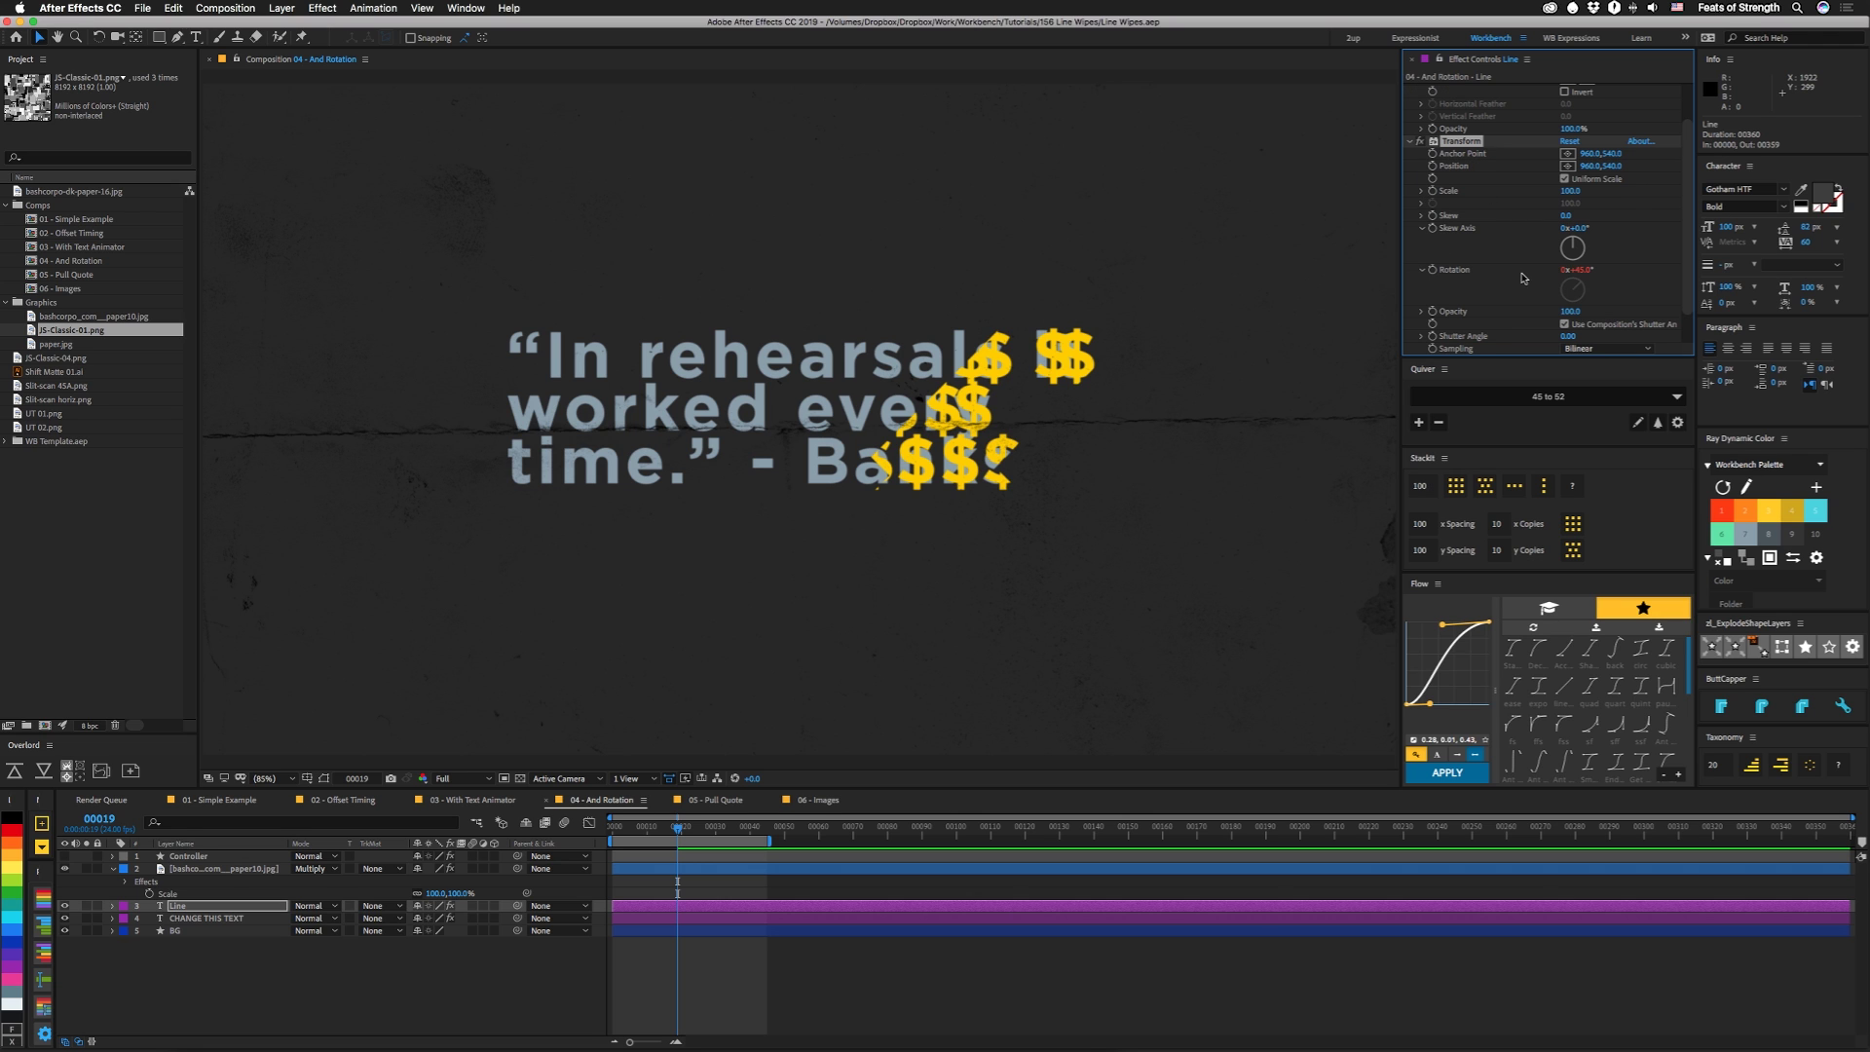
pyautogui.scroll(-5, 1524, 277)
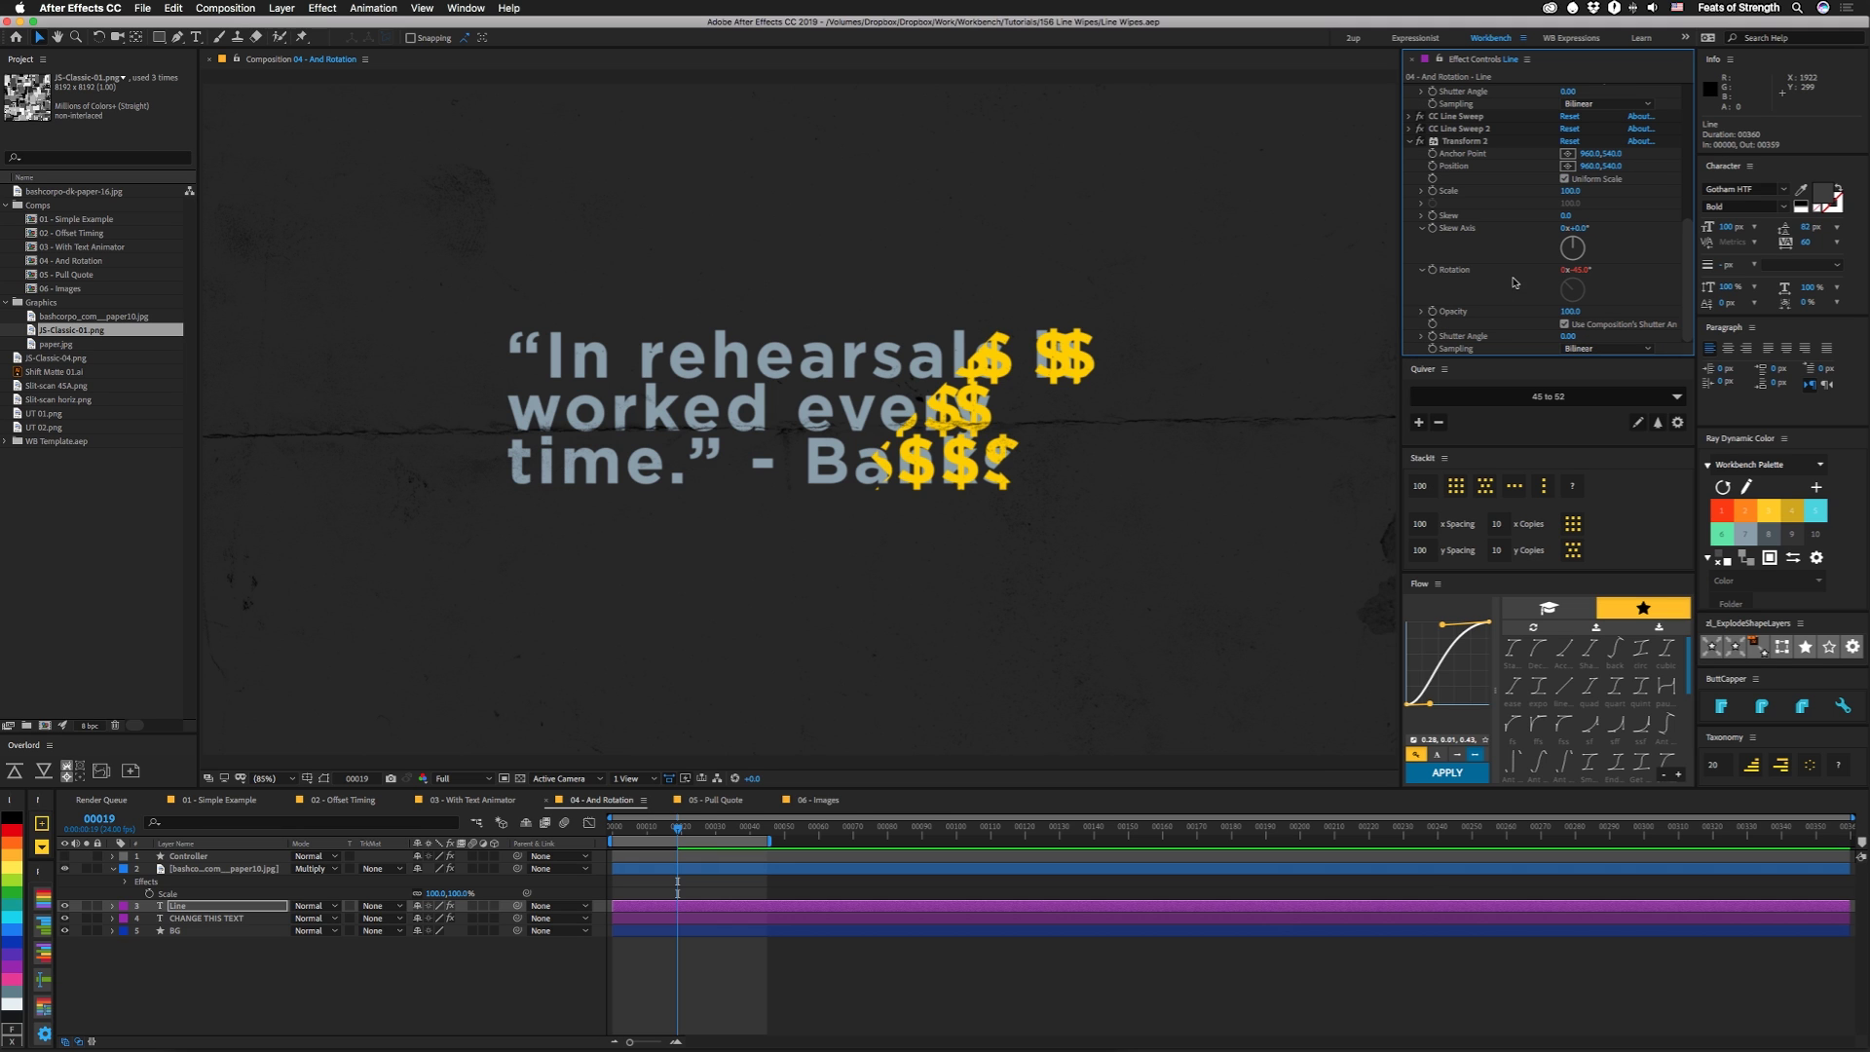
pyautogui.scroll(3, 1617, 278)
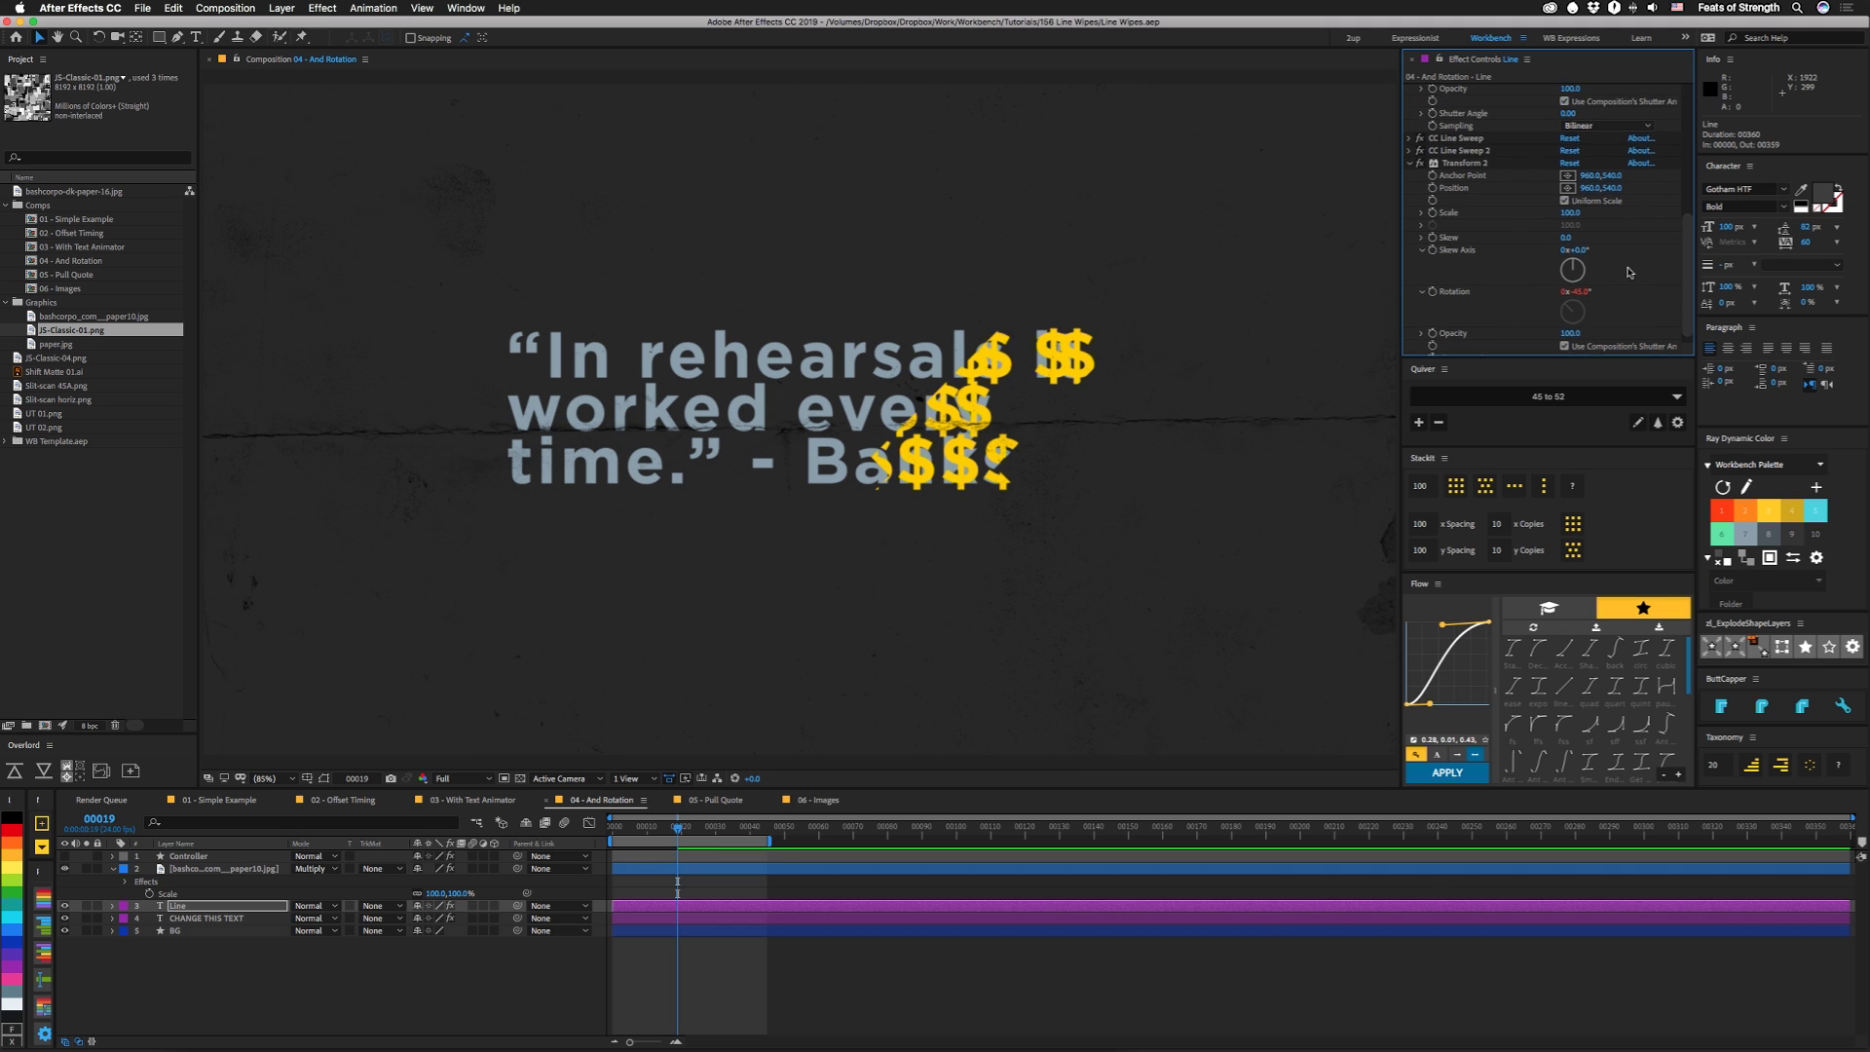
pyautogui.scroll(-3, 1643, 277)
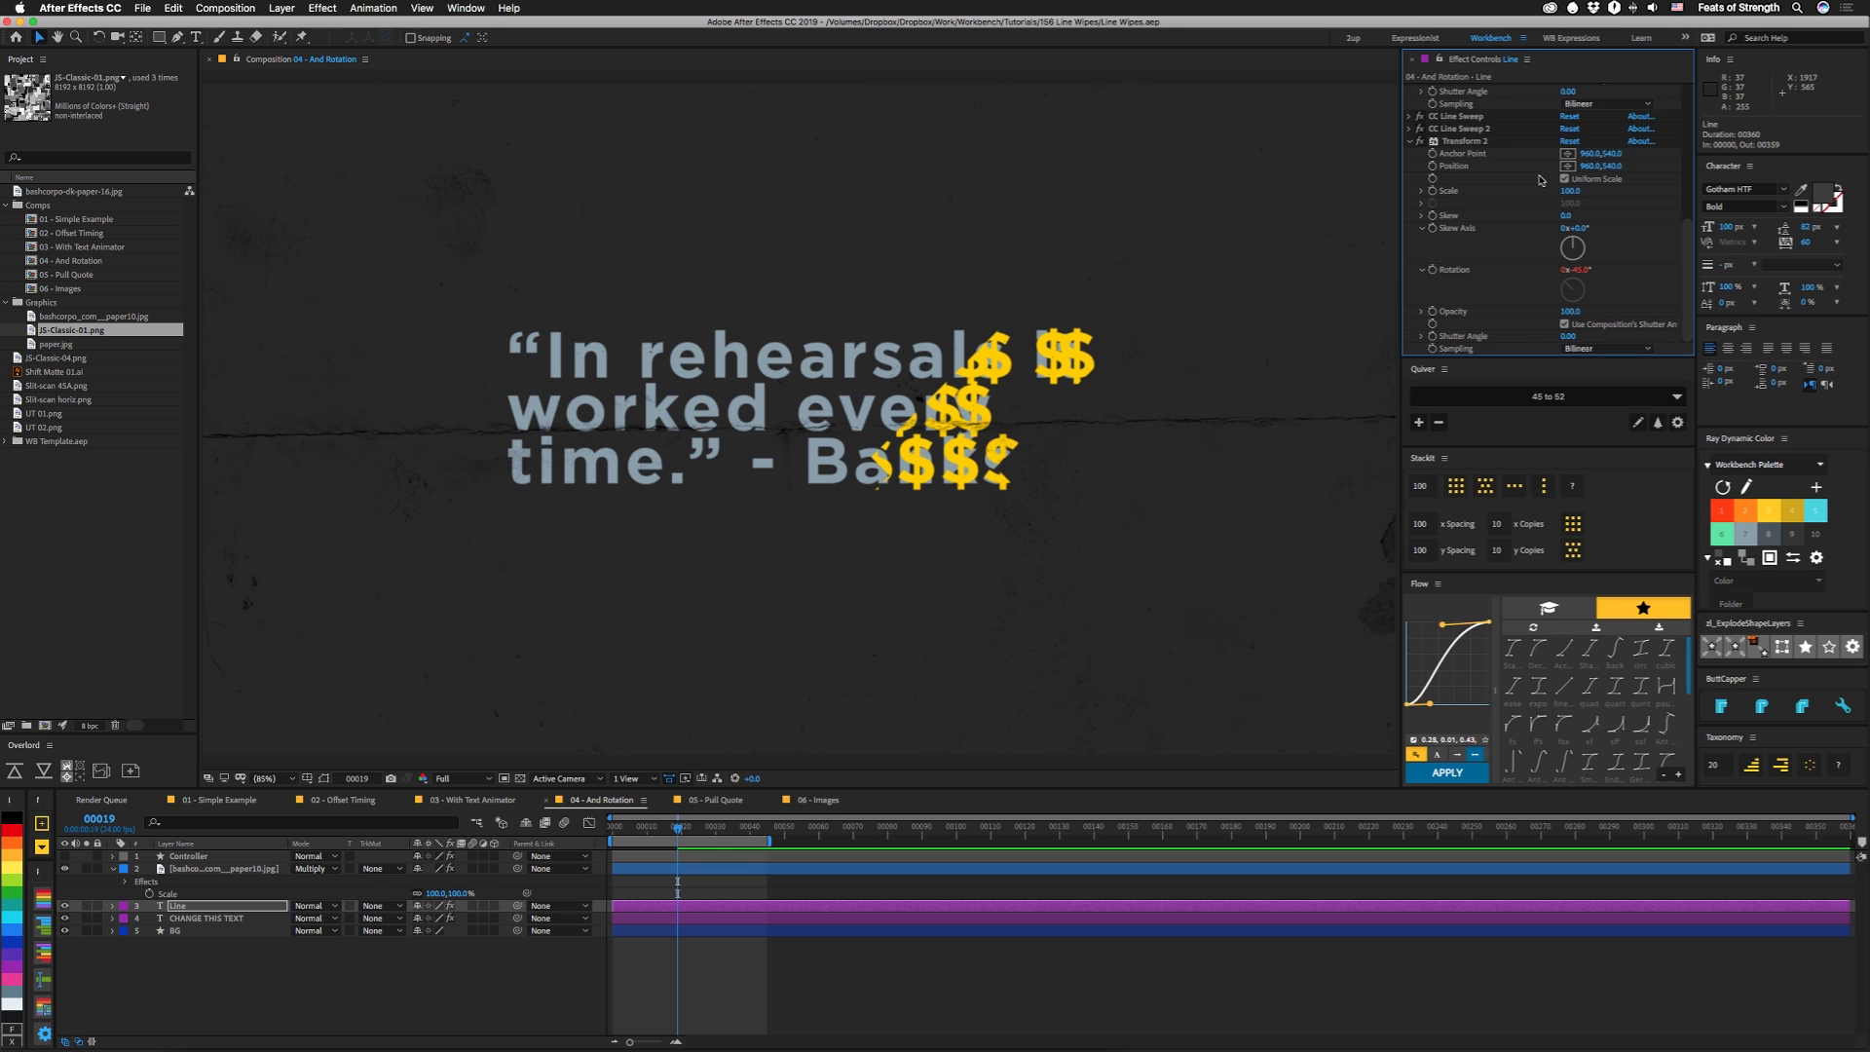
pyautogui.scroll(2, 1472, 210)
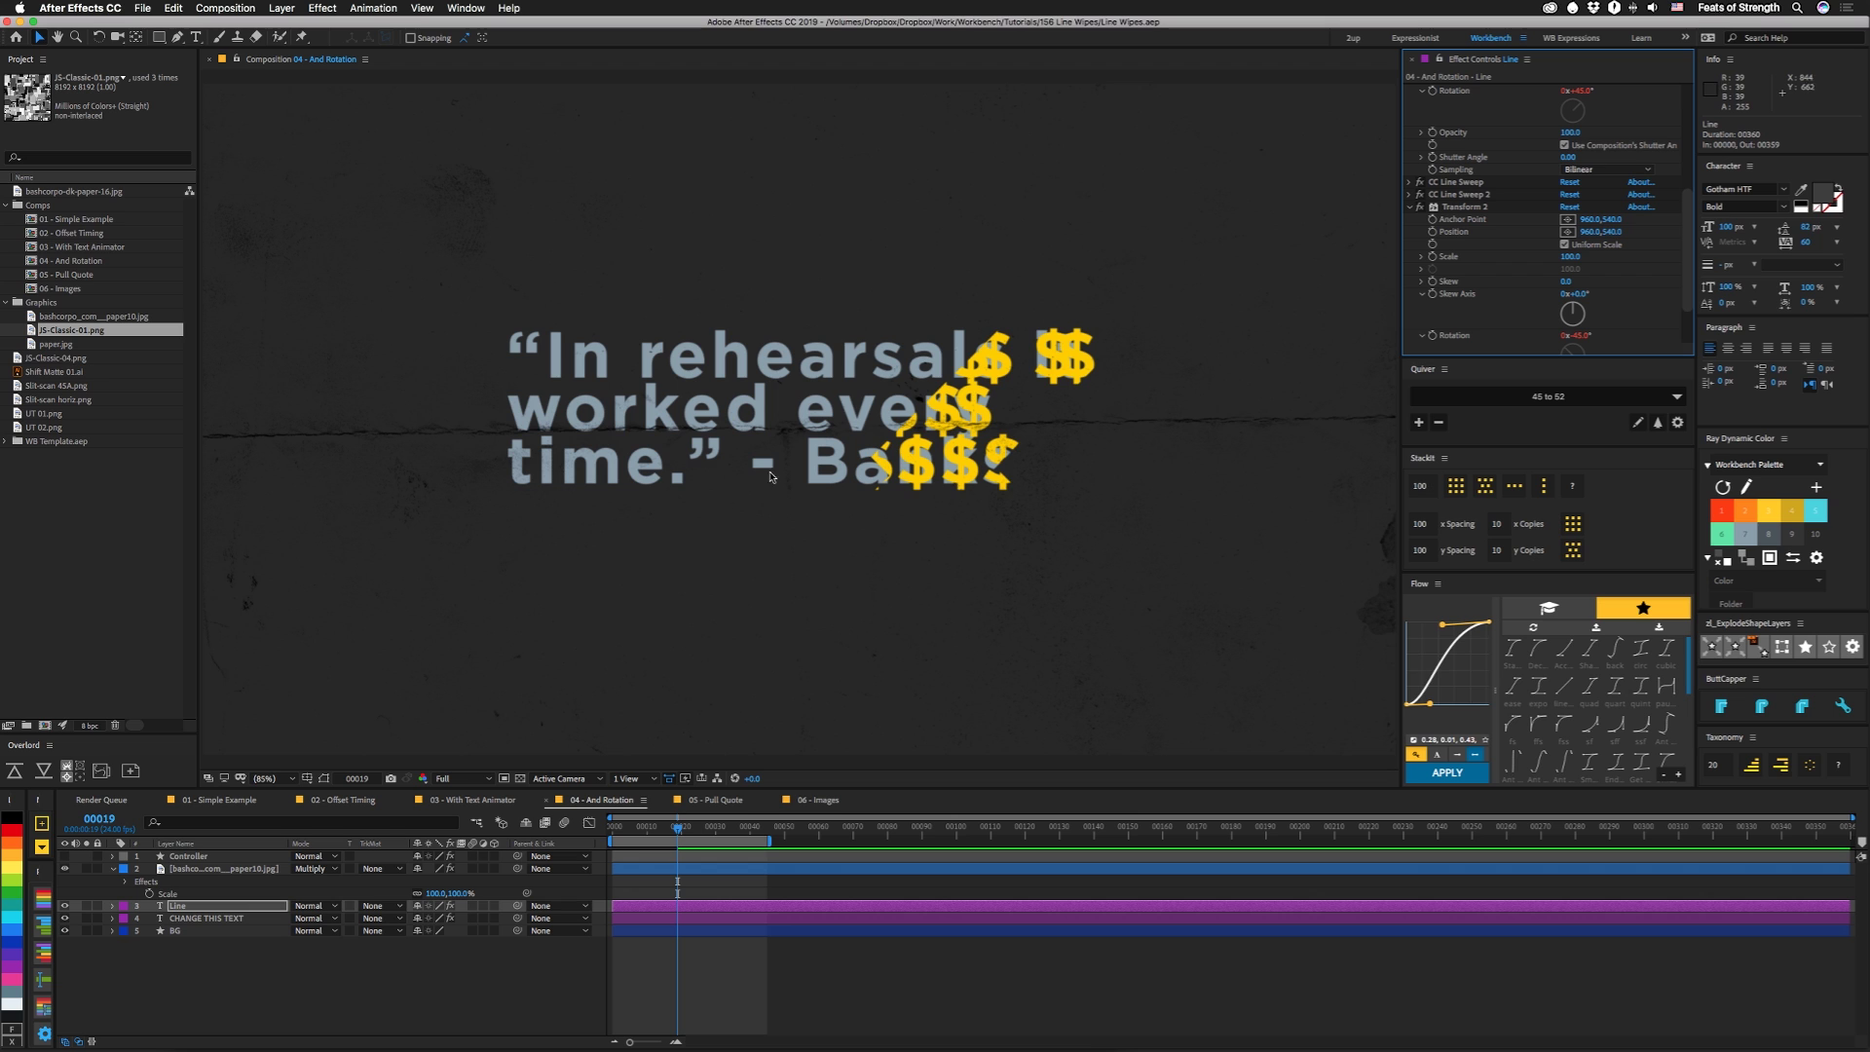
# Set the Controller's Angle to 34° to tilt the wipe, then open the 05 - Pull Quote comp
pyautogui.hotkey('ctrl', 'Up')
pyautogui.hotkey('ctrl', 'Up')
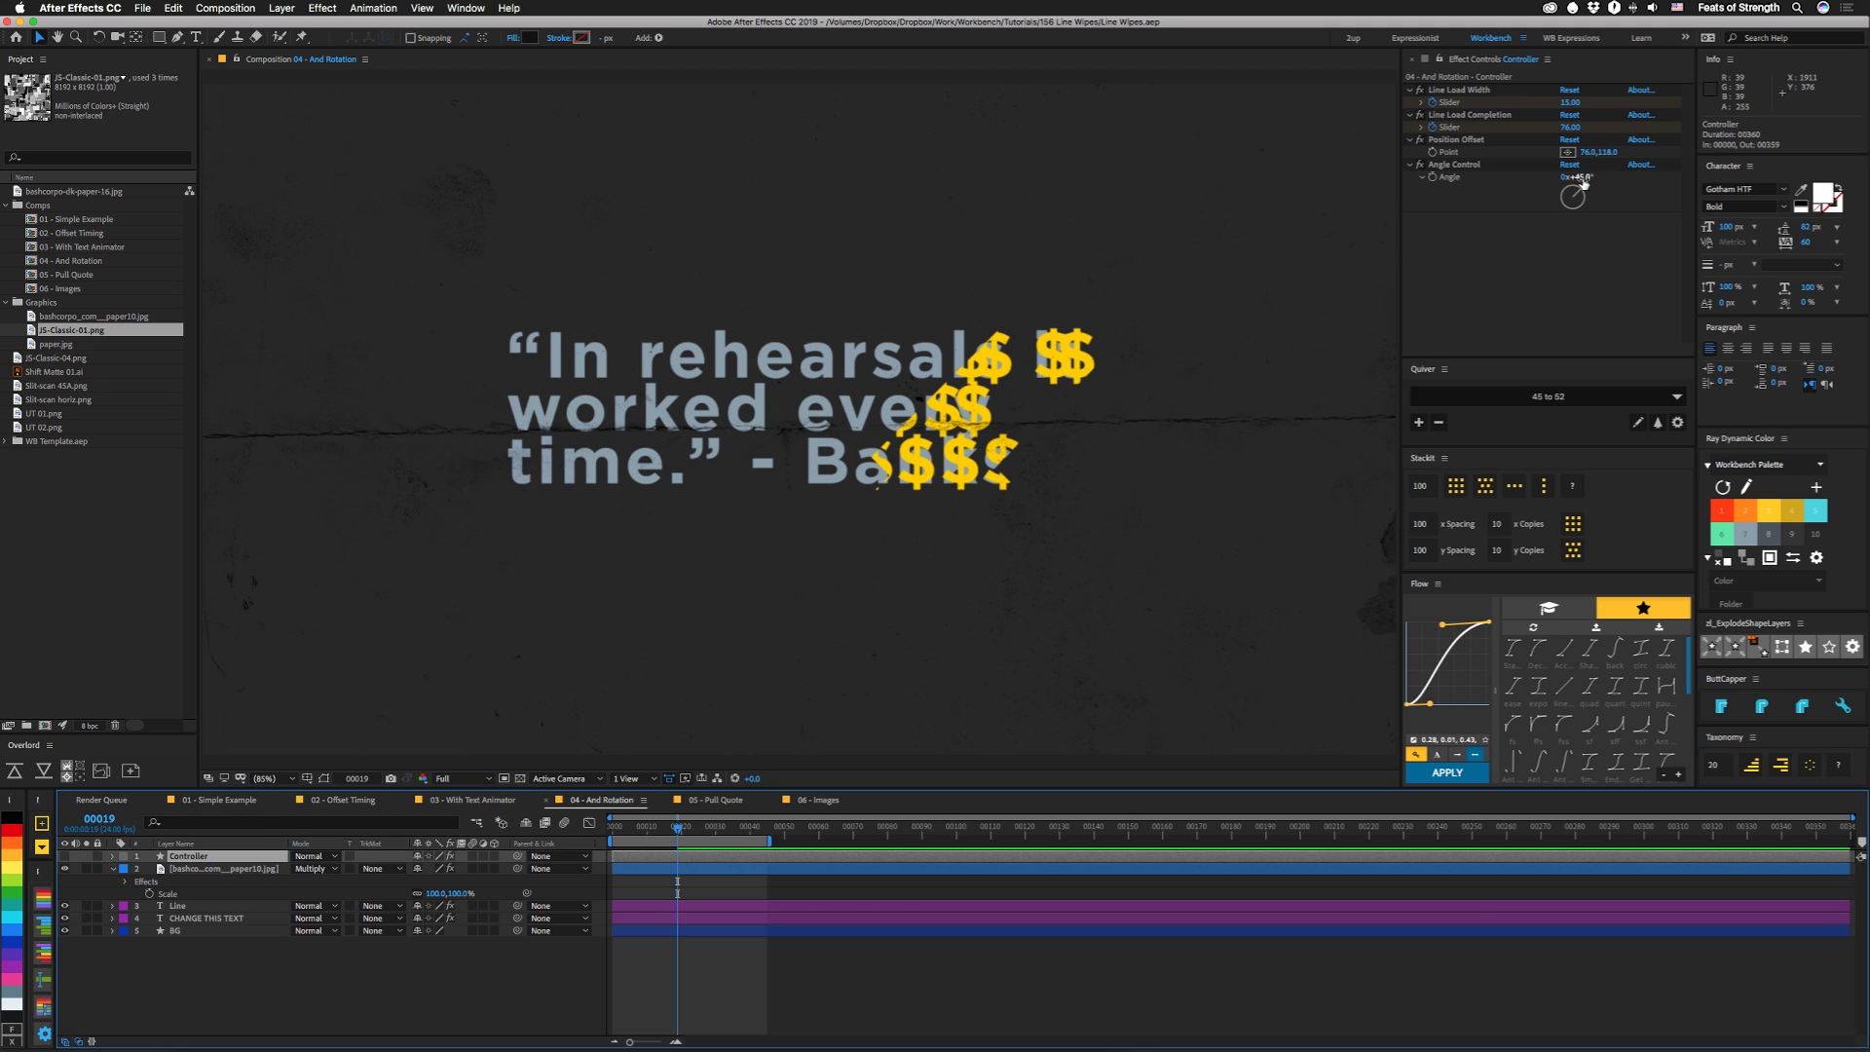
pyautogui.moveTo(1577, 177); pyautogui.dragTo(1597, 178)
pyautogui.moveTo(679, 828); pyautogui.dragTo(657, 834)
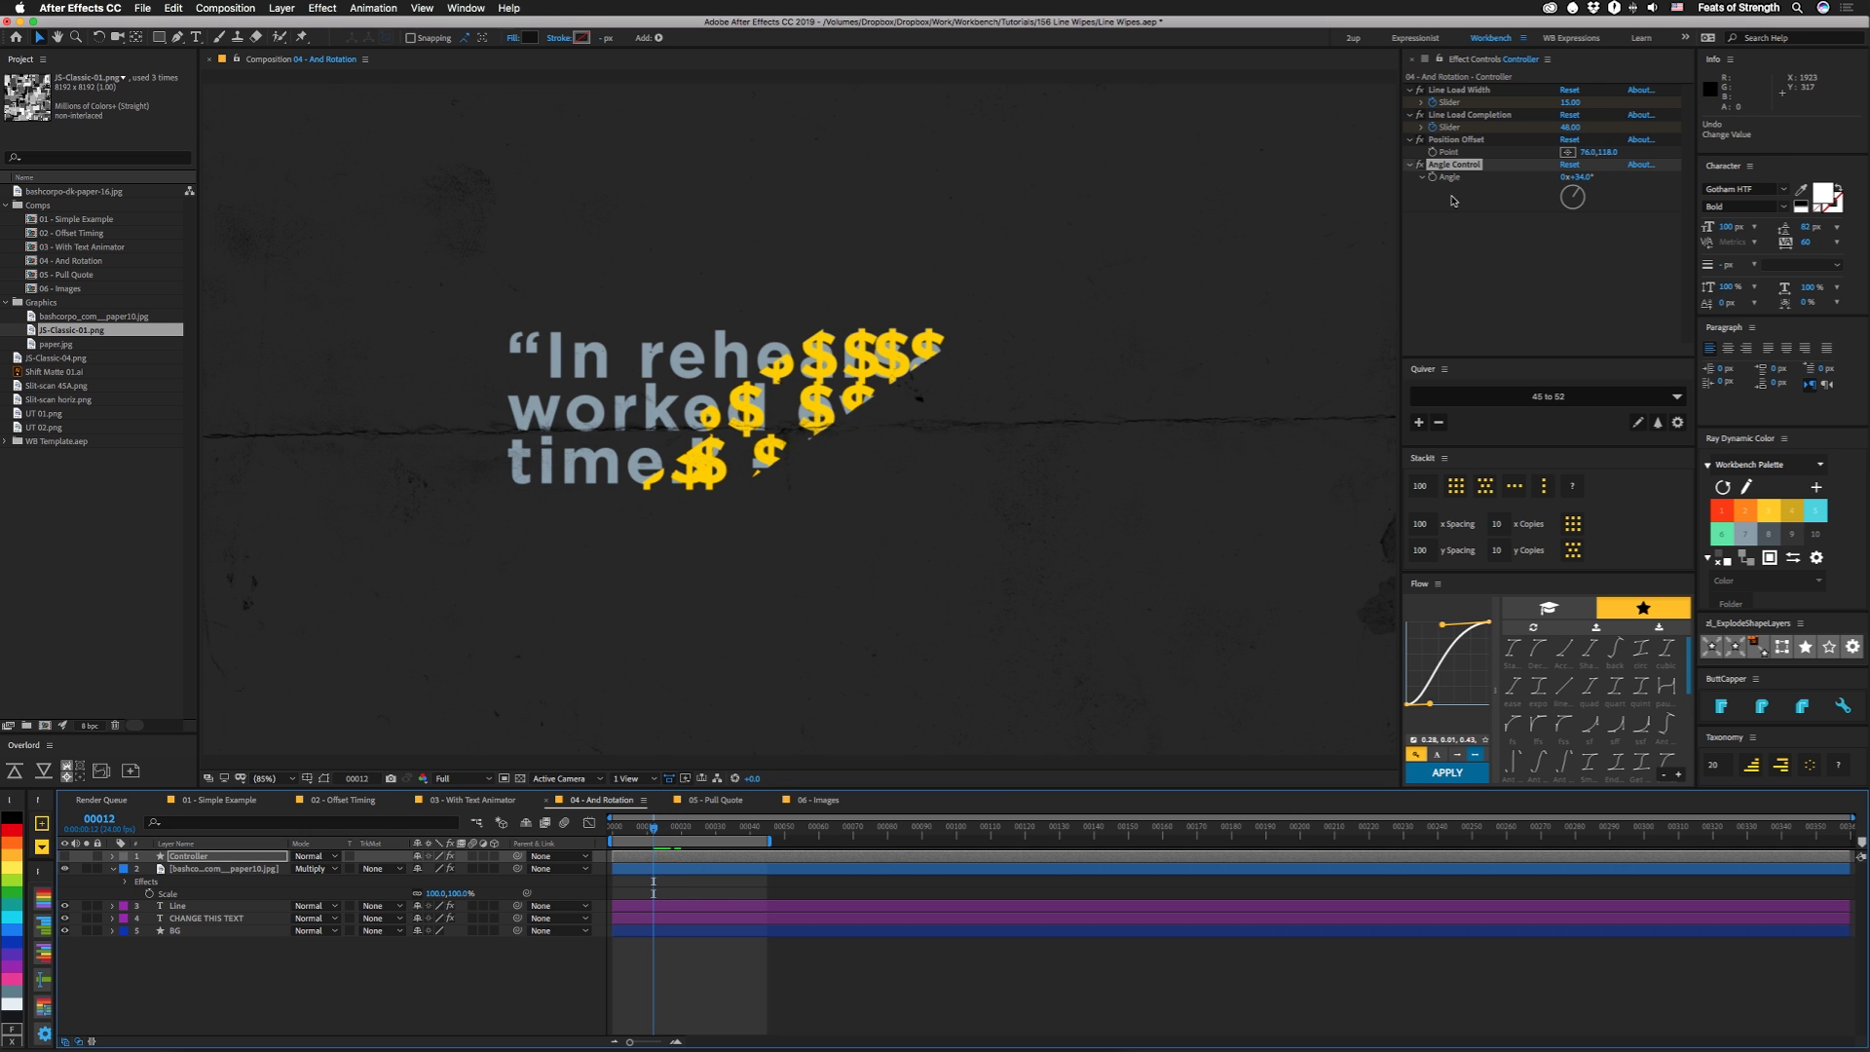
pyautogui.click(725, 801)
pyautogui.press('space')
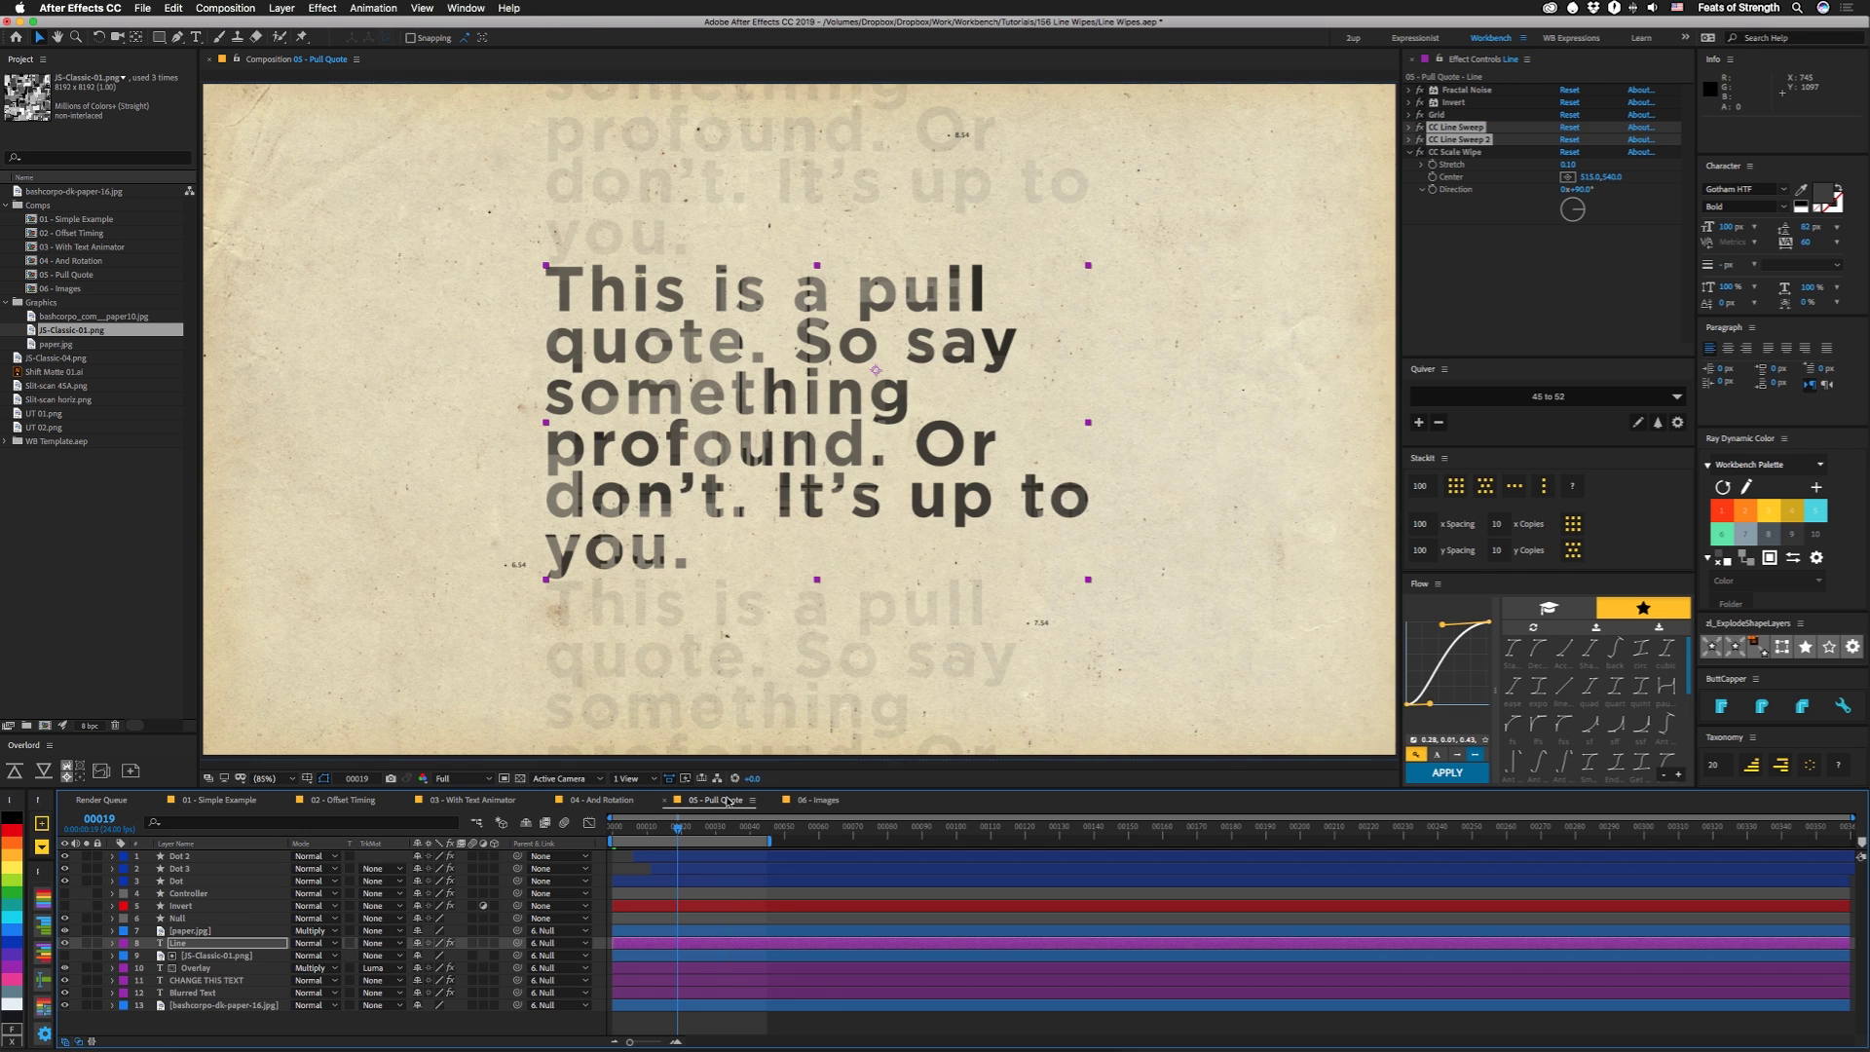
pyautogui.press('space')
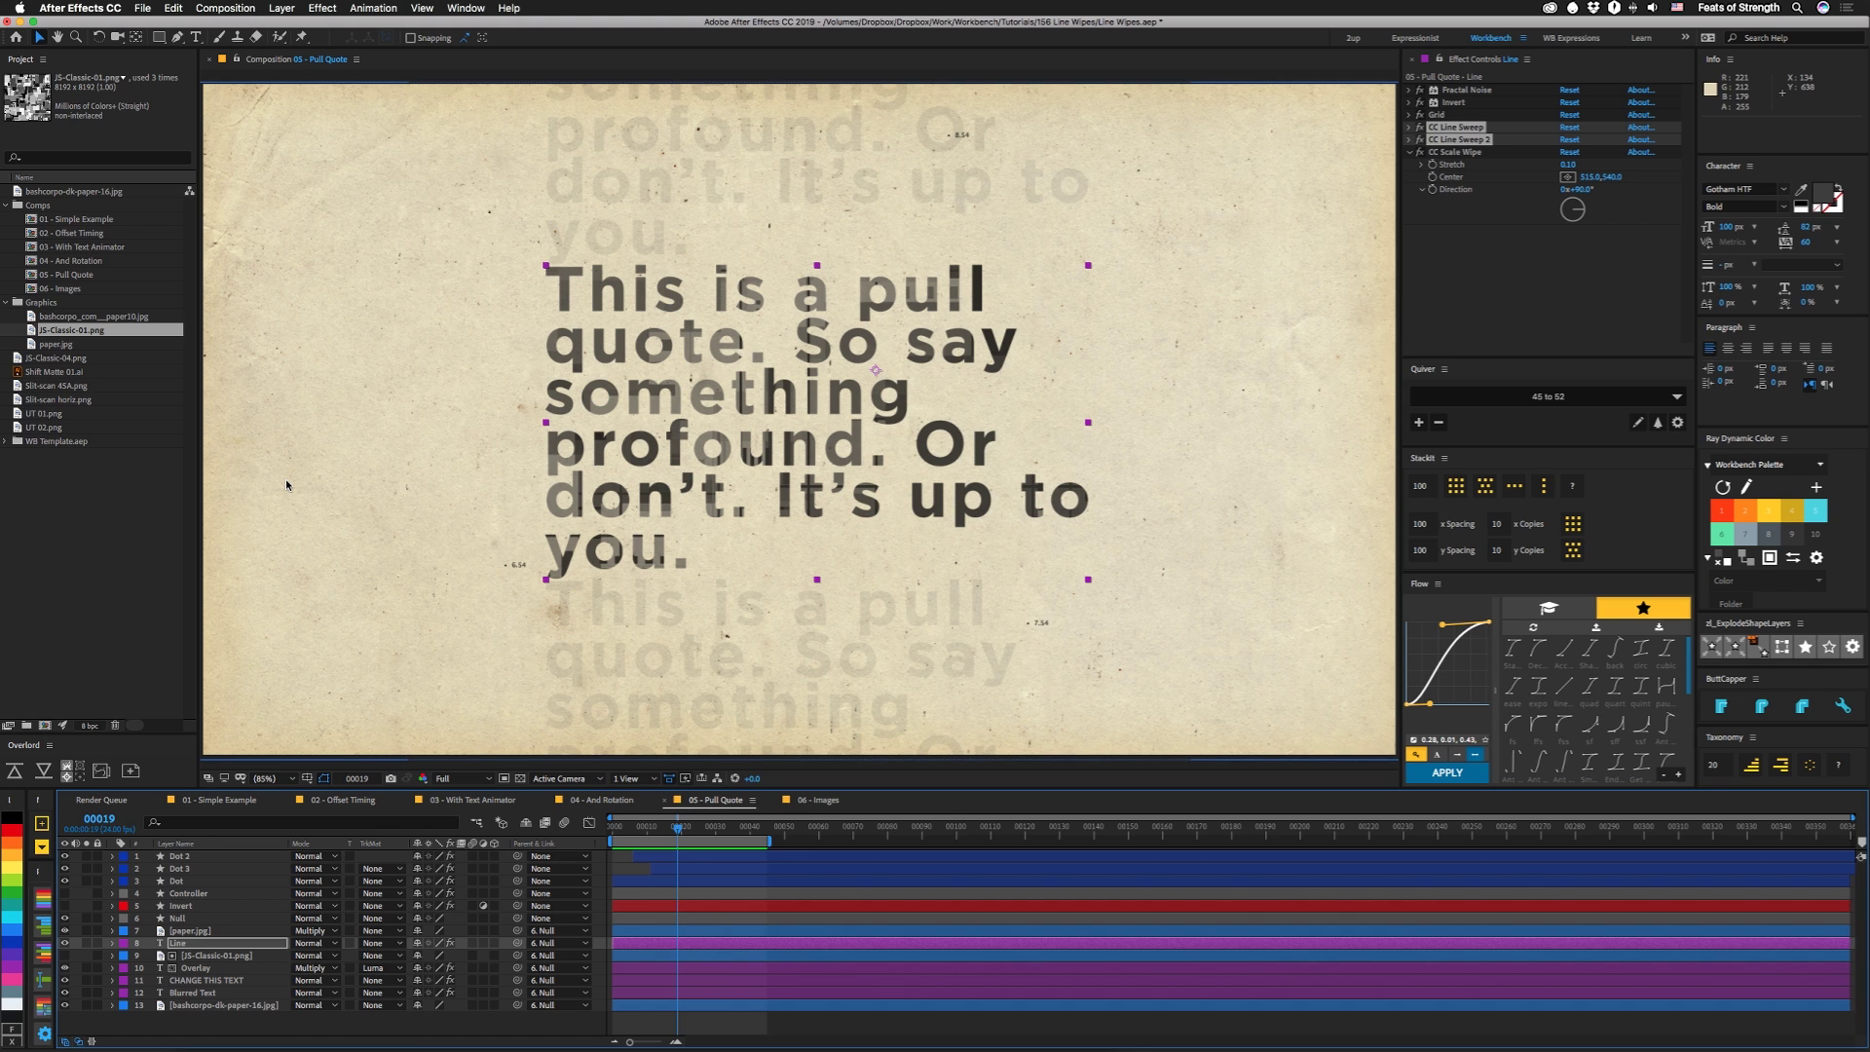
pyautogui.click(487, 800)
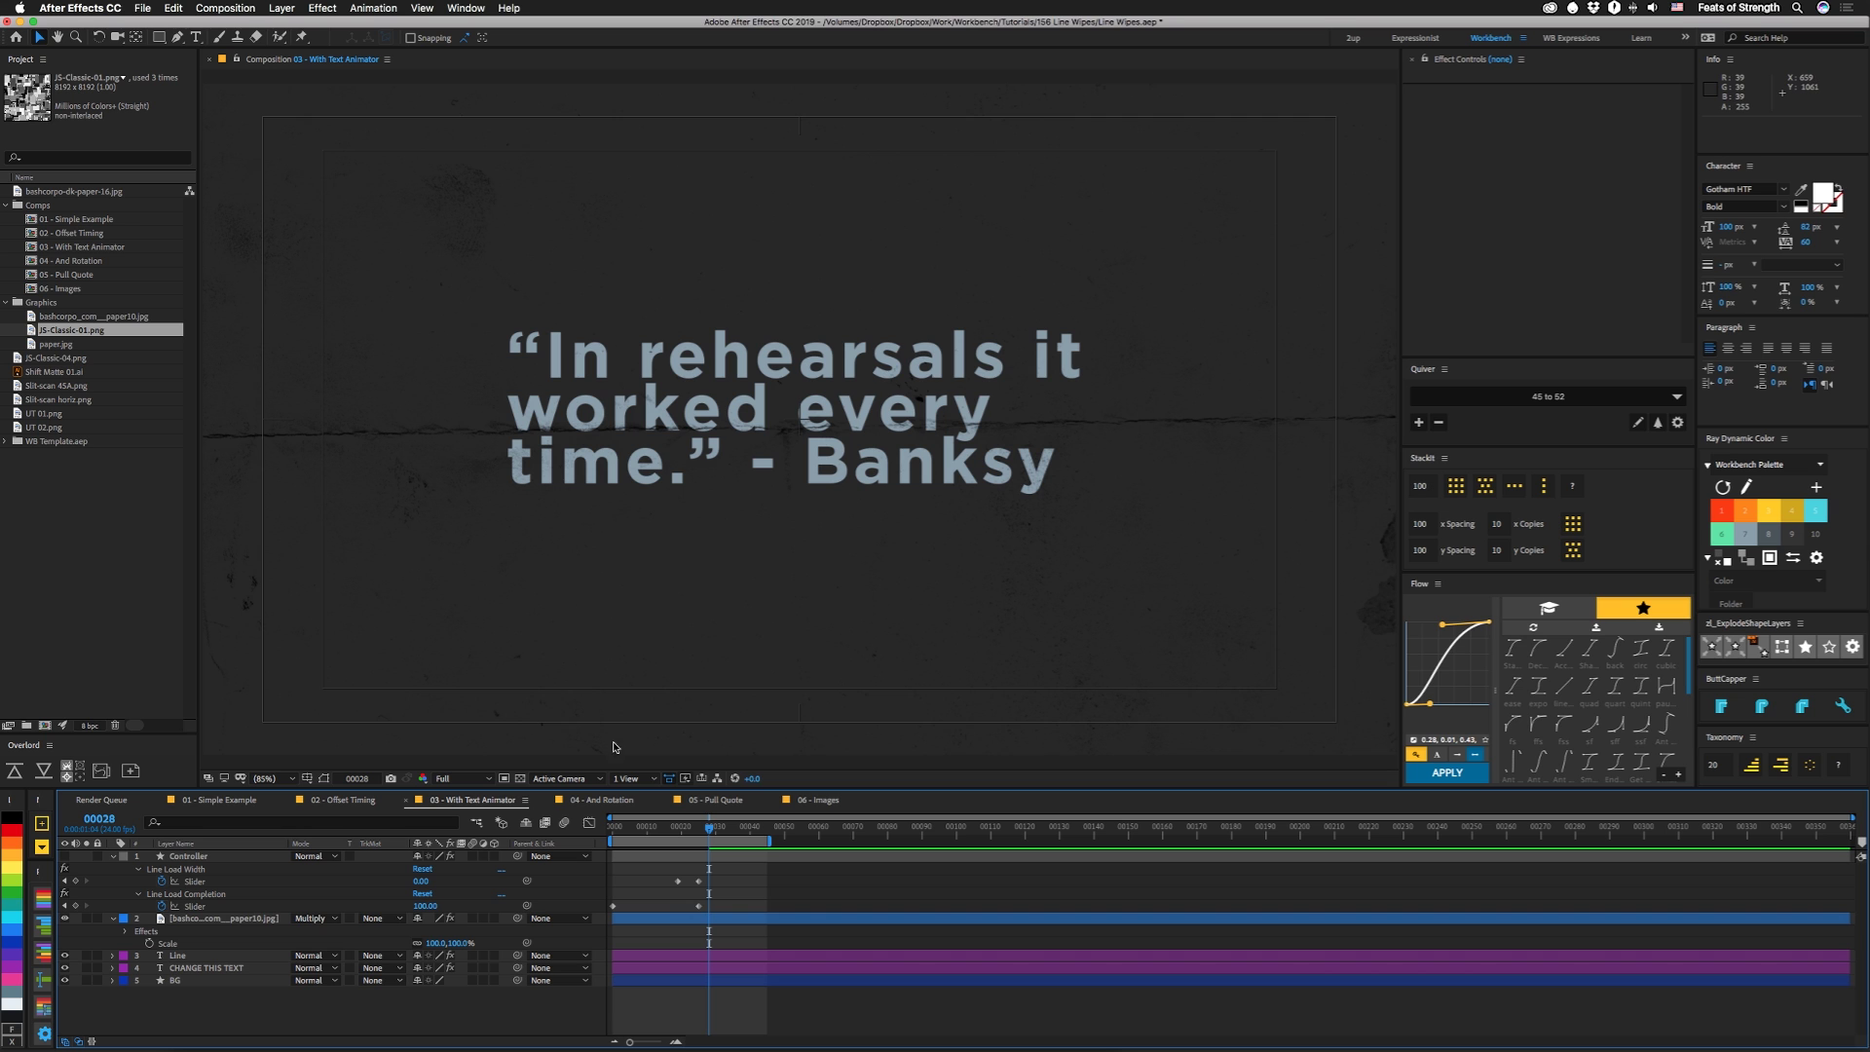
pyautogui.click(713, 801)
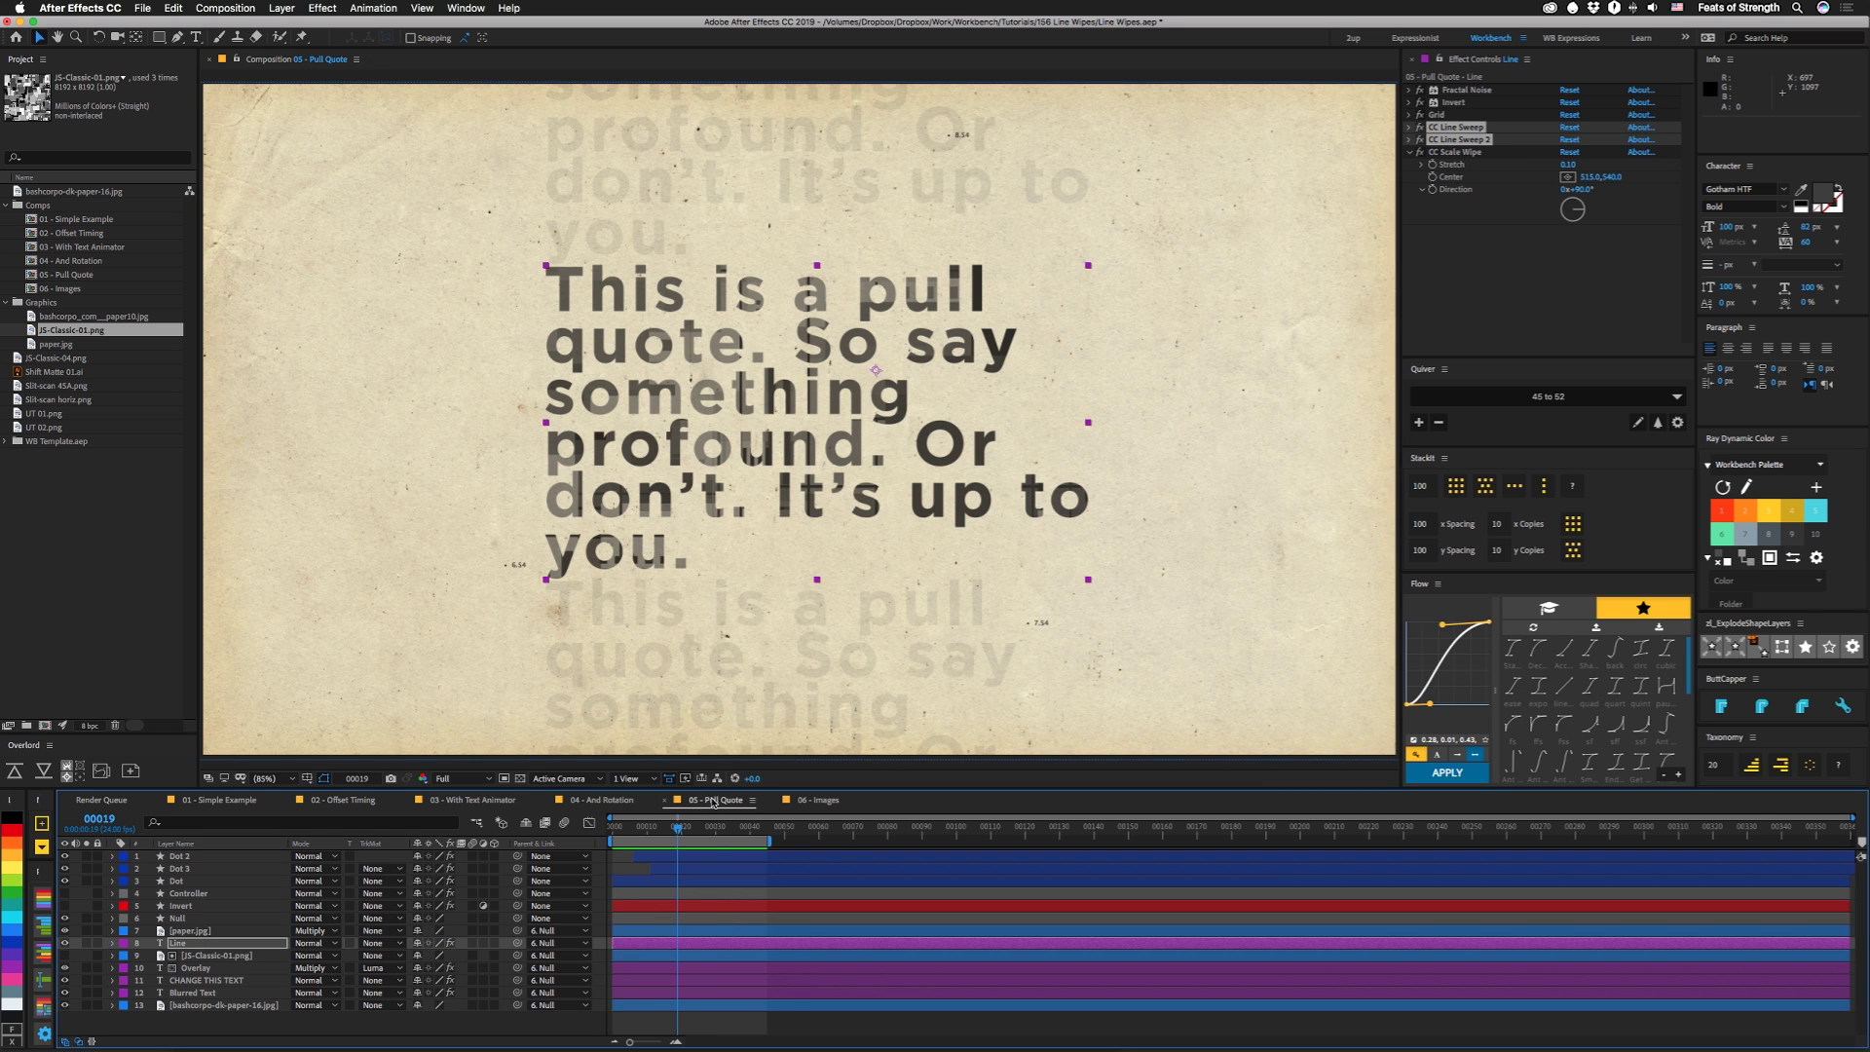